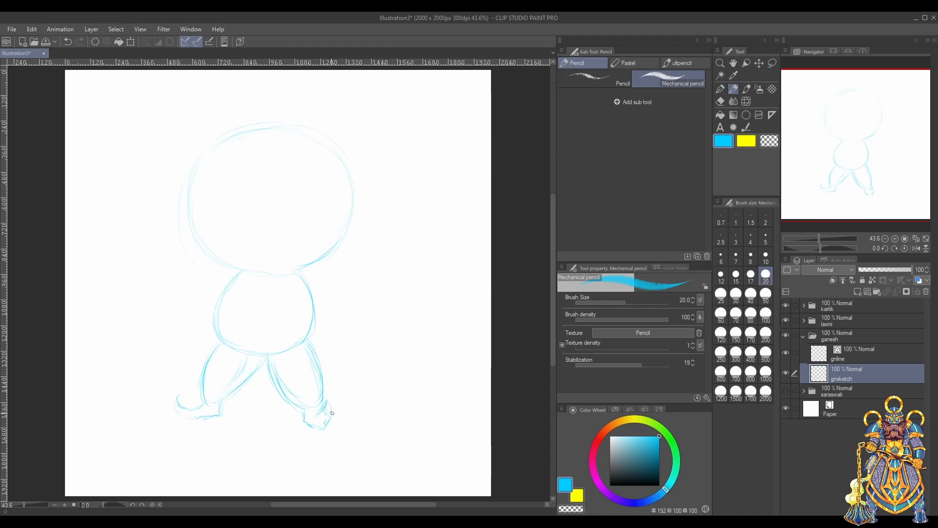
# Lasso the head circle and transform it slightly to the left over the body
pyautogui.click(773, 63)
pyautogui.moveTo(255, 276); pyautogui.dragTo(333, 145)
pyautogui.hotkey('ctrl', 'd')
pyautogui.moveTo(336, 106); pyautogui.dragTo(339, 107)
pyautogui.hotkey('ctrl', 't')
pyautogui.moveTo(385, 218); pyautogui.dragTo(331, 226)
pyautogui.press('Return')
pyautogui.hotkey('ctrl', 'd')
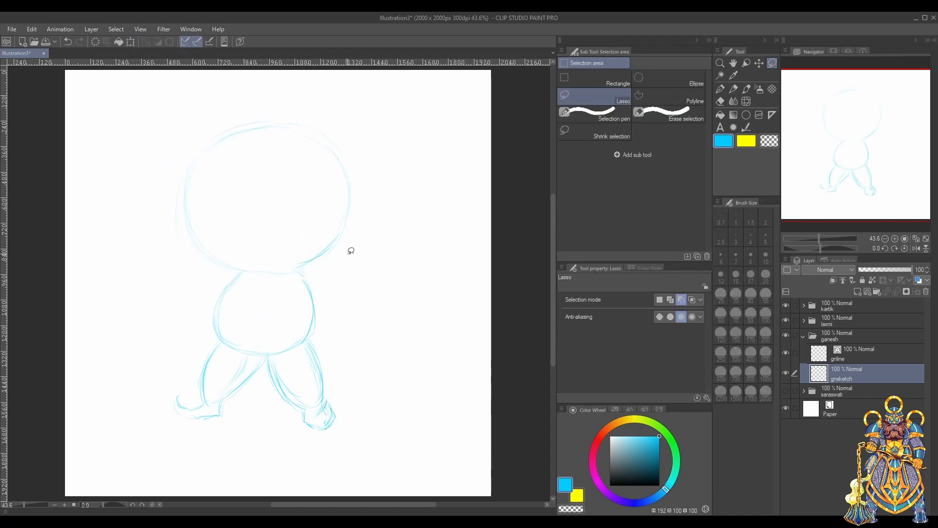
# Select the whole sketch and move it toward the right of the canvas
pyautogui.hotkey('ctrl', 'a')
pyautogui.hotkey('ctrl', 't')
pyautogui.moveTo(363, 407); pyautogui.dragTo(398, 415)
pyautogui.press('Return')
pyautogui.hotkey('ctrl', 'd')
pyautogui.moveTo(553, 240); pyautogui.dragTo(555, 239)
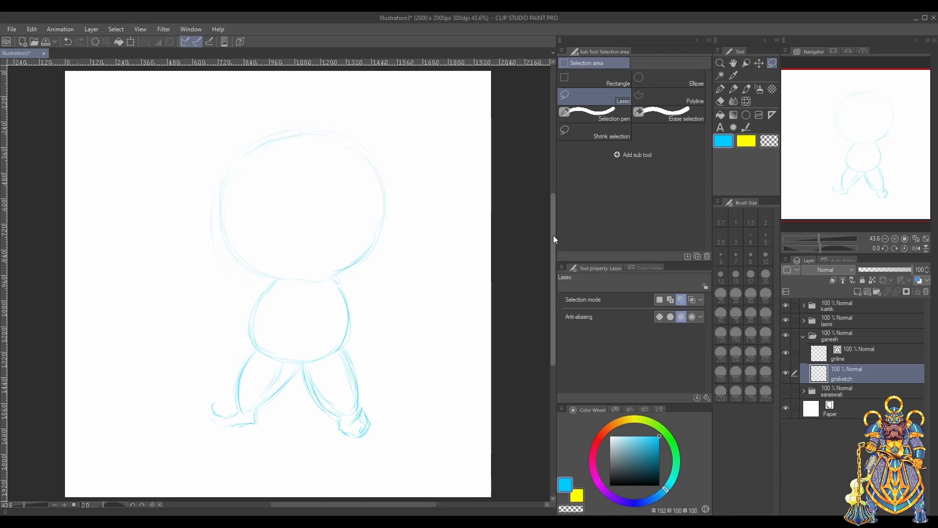
# Move the whole figure down so its feet sit near the canvas's lower edge
pyautogui.hotkey('ctrl', 't')
pyautogui.moveTo(372, 359); pyautogui.dragTo(378, 392)
pyautogui.moveTo(429, 168); pyautogui.dragTo(426, 166)
pyautogui.moveTo(376, 382); pyautogui.dragTo(377, 386)
pyautogui.press('Return')
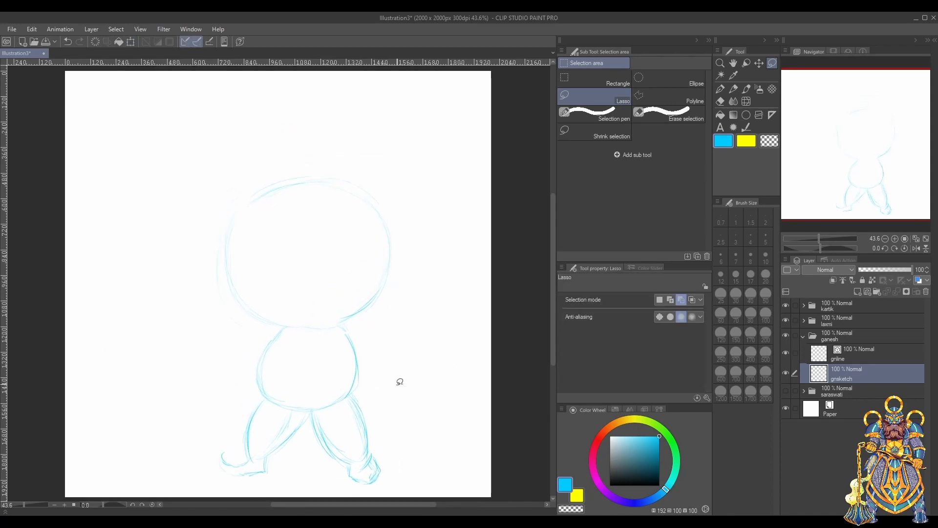
# Sketch the bent arm and hand across the chest and a large pointed ear on the head's right side with the mechanical pencil
pyautogui.press('p')
pyautogui.moveTo(342, 322)
pyautogui.mouseDown()
pyautogui.moveTo(360, 339)
pyautogui.moveTo(313, 354)
pyautogui.moveTo(331, 371)
pyautogui.moveTo(311, 382)
pyautogui.moveTo(303, 341)
pyautogui.moveTo(287, 348)
pyautogui.moveTo(310, 359)
pyautogui.moveTo(292, 328)
pyautogui.moveTo(307, 349)
pyautogui.mouseUp()
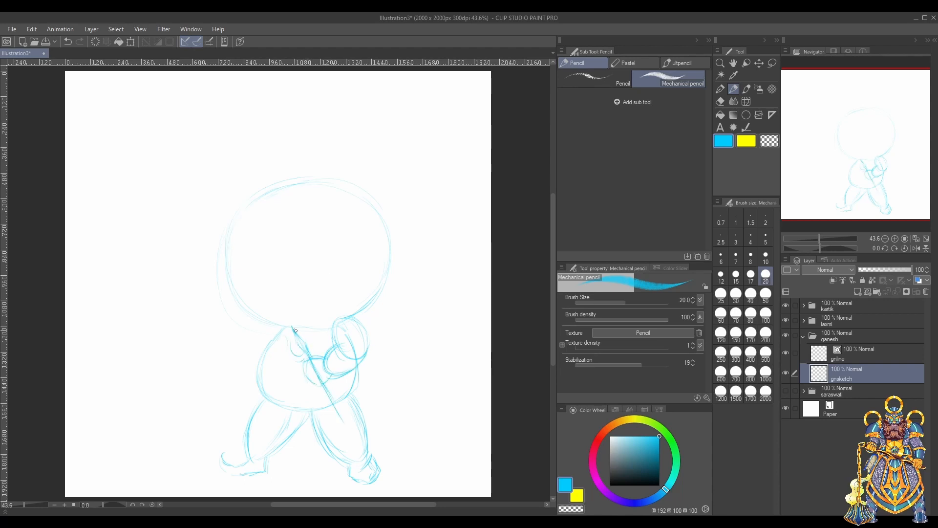
pyautogui.moveTo(346, 210); pyautogui.dragTo(460, 142)
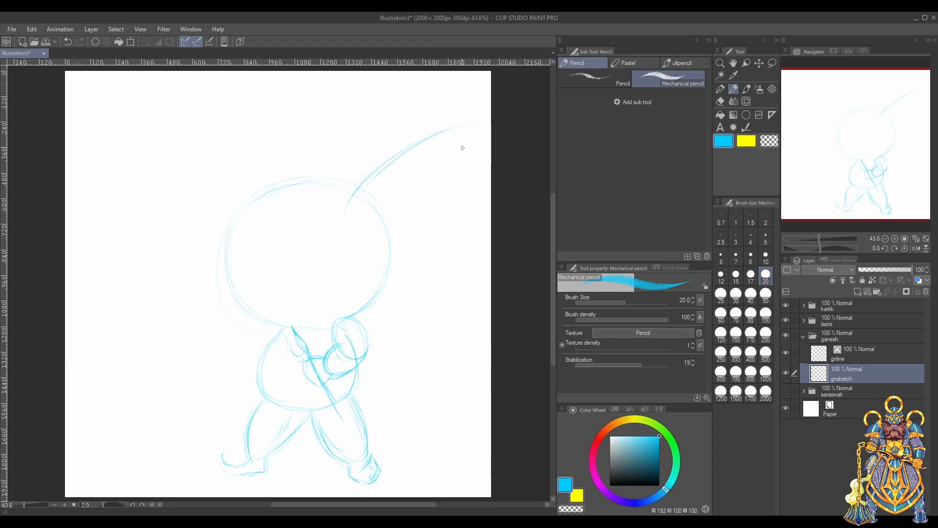
pyautogui.moveTo(362, 194)
pyautogui.mouseDown()
pyautogui.moveTo(471, 134)
pyautogui.moveTo(454, 225)
pyautogui.mouseUp()
pyautogui.moveTo(455, 267); pyautogui.dragTo(406, 315)
pyautogui.moveTo(456, 183); pyautogui.dragTo(413, 311)
pyautogui.moveTo(351, 315); pyautogui.dragTo(417, 318)
pyautogui.moveTo(363, 222)
pyautogui.mouseDown()
pyautogui.moveTo(417, 147)
pyautogui.moveTo(440, 140)
pyautogui.mouseUp()
pyautogui.moveTo(387, 181)
pyautogui.mouseDown()
pyautogui.moveTo(365, 245)
pyautogui.moveTo(361, 307)
pyautogui.moveTo(426, 308)
pyautogui.mouseUp()
pyautogui.moveTo(364, 315); pyautogui.dragTo(446, 291)
pyautogui.moveTo(363, 223); pyautogui.dragTo(365, 289)
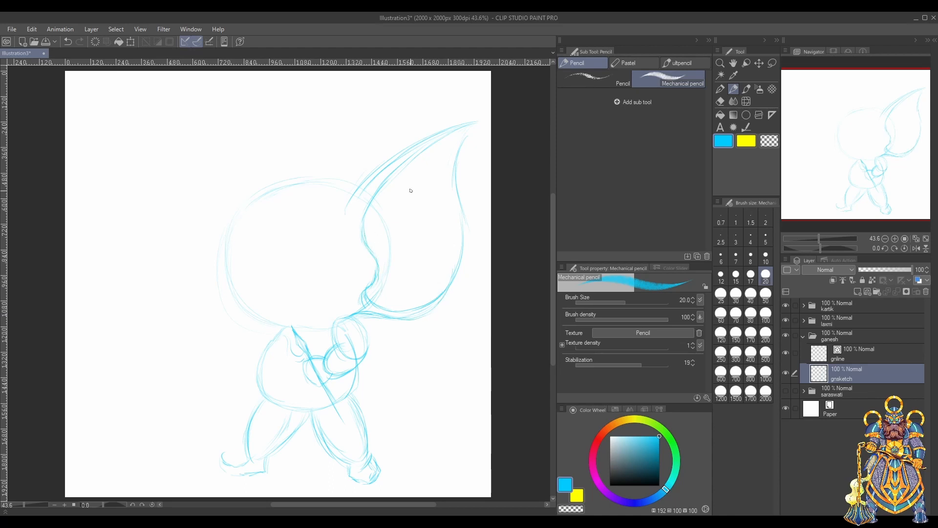
# Sketch a headdress above the forehead with a round front jewel, a curved band and fold lines on both sides
pyautogui.moveTo(296, 175); pyautogui.dragTo(344, 202)
pyautogui.moveTo(317, 128); pyautogui.dragTo(389, 159)
pyautogui.moveTo(337, 122); pyautogui.dragTo(392, 148)
pyautogui.moveTo(286, 138)
pyautogui.mouseDown()
pyautogui.moveTo(256, 163)
pyautogui.moveTo(251, 198)
pyautogui.mouseUp()
pyautogui.moveTo(293, 130)
pyautogui.mouseDown()
pyautogui.moveTo(279, 159)
pyautogui.moveTo(296, 129)
pyautogui.mouseUp()
pyautogui.moveTo(286, 164); pyautogui.dragTo(344, 206)
pyautogui.moveTo(293, 162); pyautogui.dragTo(348, 201)
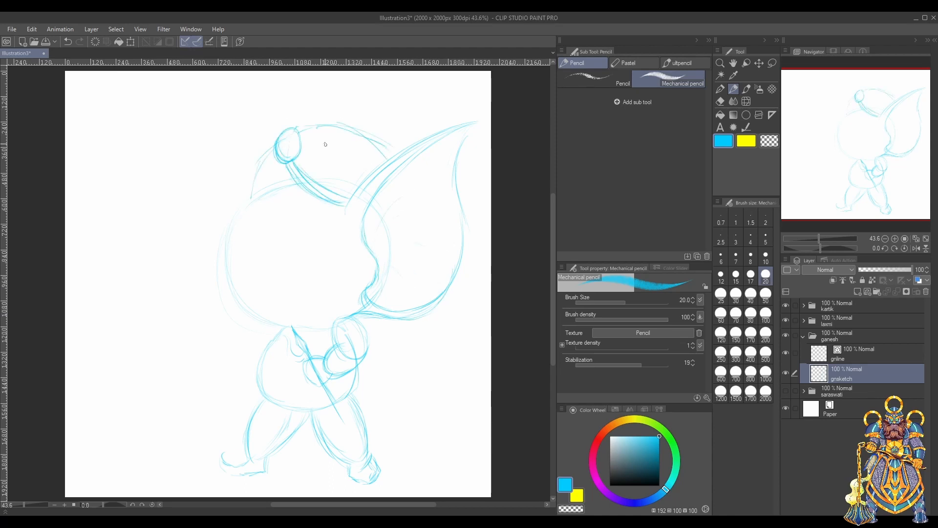
pyautogui.moveTo(297, 138); pyautogui.dragTo(349, 120)
pyautogui.moveTo(352, 156)
pyautogui.mouseDown()
pyautogui.moveTo(304, 146)
pyautogui.moveTo(364, 166)
pyautogui.mouseUp()
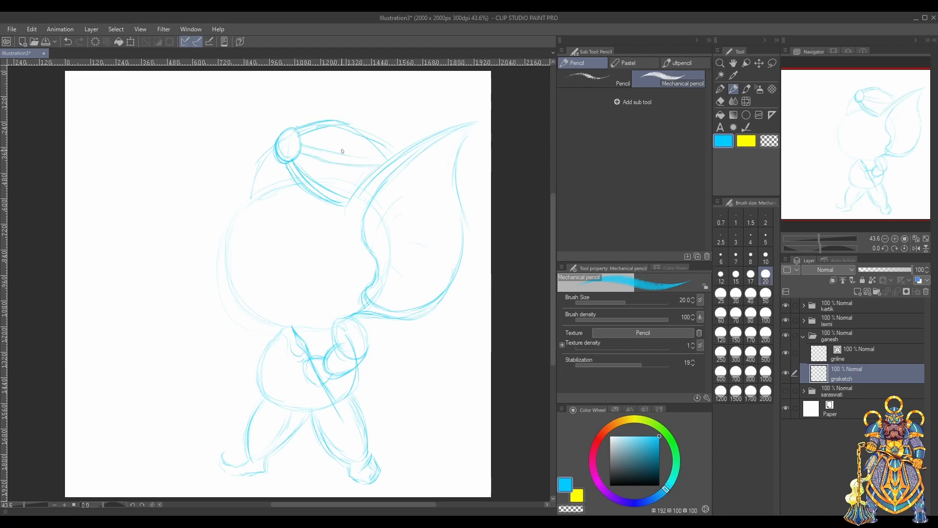
pyautogui.moveTo(277, 137); pyautogui.dragTo(253, 168)
pyautogui.moveTo(276, 159)
pyautogui.mouseDown()
pyautogui.moveTo(254, 173)
pyautogui.moveTo(258, 199)
pyautogui.moveTo(258, 188)
pyautogui.mouseUp()
pyautogui.moveTo(281, 168)
pyautogui.mouseDown()
pyautogui.moveTo(249, 189)
pyautogui.moveTo(251, 200)
pyautogui.mouseUp()
# Sketch the trunk from its round base to the upturned tip, with the cheek and a small tusk beside it
pyautogui.moveTo(251, 232); pyautogui.dragTo(289, 316)
pyautogui.moveTo(269, 235); pyautogui.dragTo(206, 304)
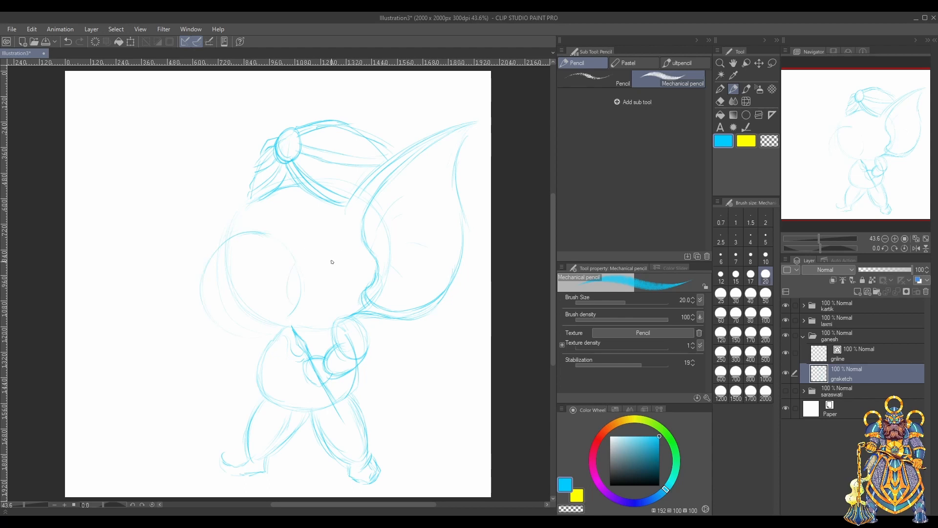
pyautogui.moveTo(299, 318); pyautogui.dragTo(333, 309)
pyautogui.moveTo(204, 280)
pyautogui.mouseDown()
pyautogui.moveTo(173, 302)
pyautogui.moveTo(171, 270)
pyautogui.moveTo(156, 298)
pyautogui.moveTo(164, 328)
pyautogui.moveTo(200, 356)
pyautogui.moveTo(239, 348)
pyautogui.moveTo(275, 311)
pyautogui.moveTo(238, 355)
pyautogui.mouseUp()
pyautogui.moveTo(290, 301)
pyautogui.mouseDown()
pyautogui.moveTo(282, 322)
pyautogui.moveTo(301, 293)
pyautogui.moveTo(277, 297)
pyautogui.moveTo(265, 316)
pyautogui.mouseUp()
pyautogui.moveTo(268, 320)
pyautogui.mouseDown()
pyautogui.moveTo(298, 294)
pyautogui.moveTo(285, 299)
pyautogui.mouseUp()
# Sketch the near and far eyes with their eyebrows and reinforce the cheek line
pyautogui.moveTo(306, 251); pyautogui.dragTo(327, 238)
pyautogui.moveTo(306, 207)
pyautogui.mouseDown()
pyautogui.moveTo(289, 221)
pyautogui.moveTo(321, 206)
pyautogui.moveTo(300, 215)
pyautogui.moveTo(321, 234)
pyautogui.mouseUp()
pyautogui.moveTo(297, 214)
pyautogui.mouseDown()
pyautogui.moveTo(310, 237)
pyautogui.moveTo(291, 208)
pyautogui.moveTo(288, 218)
pyautogui.moveTo(327, 206)
pyautogui.moveTo(290, 215)
pyautogui.moveTo(326, 237)
pyautogui.mouseUp()
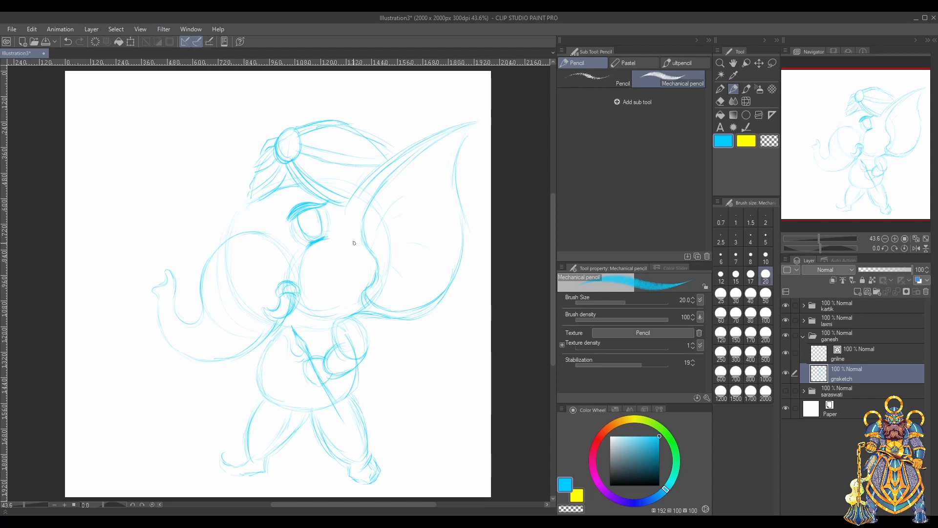
pyautogui.moveTo(296, 267); pyautogui.dragTo(300, 303)
pyautogui.moveTo(248, 207); pyautogui.dragTo(238, 229)
pyautogui.moveTo(287, 205); pyautogui.dragTo(303, 195)
pyautogui.moveTo(255, 215)
pyautogui.mouseDown()
pyautogui.moveTo(244, 212)
pyautogui.moveTo(239, 224)
pyautogui.mouseUp()
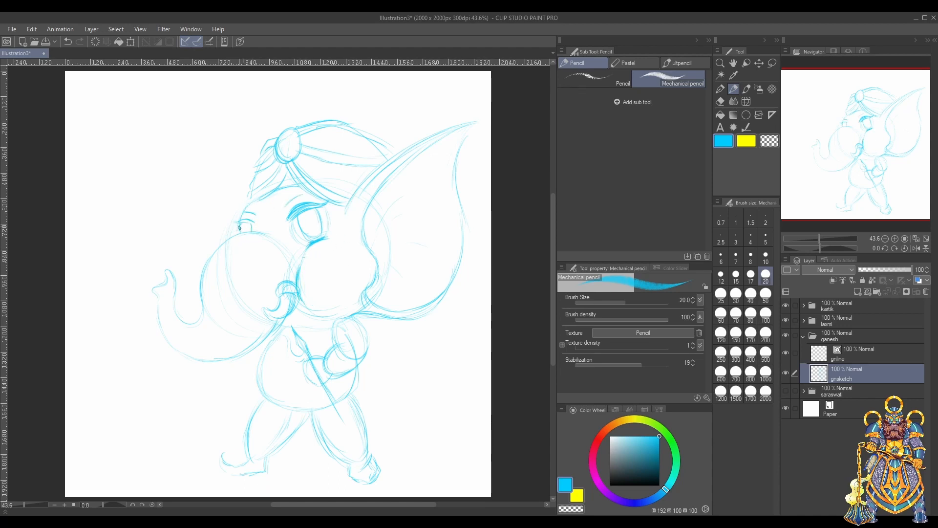
# Erase stray lines around the near eye, then refine the eye and add contour lines on the trunk
pyautogui.click(720, 102)
pyautogui.moveTo(294, 217); pyautogui.dragTo(316, 204)
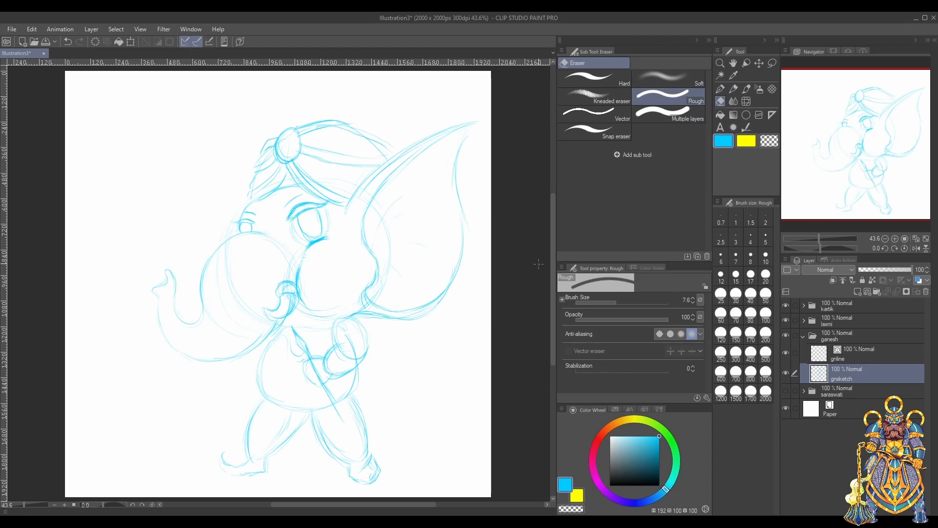
pyautogui.click(733, 89)
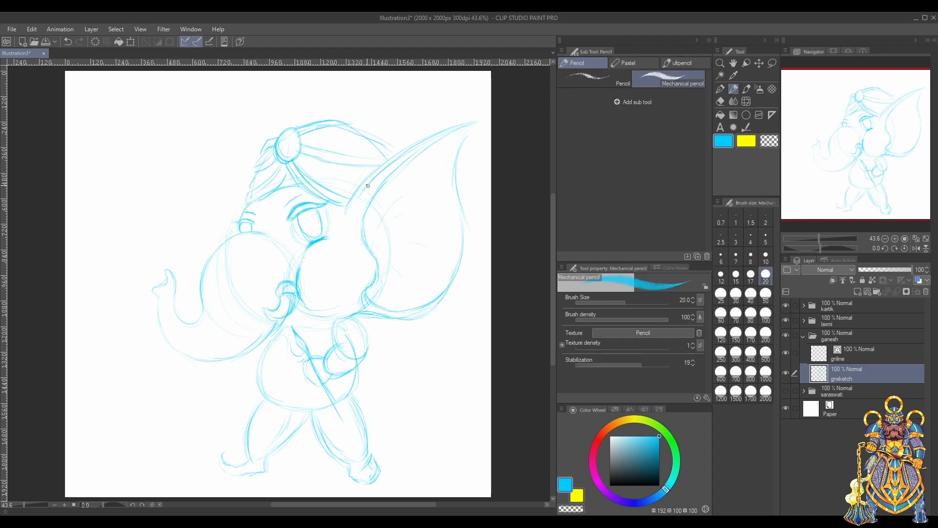
pyautogui.moveTo(254, 311); pyautogui.dragTo(265, 329)
pyautogui.moveTo(230, 241); pyautogui.dragTo(262, 262)
pyautogui.moveTo(299, 224); pyautogui.dragTo(311, 239)
pyautogui.moveTo(318, 218); pyautogui.dragTo(315, 240)
pyautogui.moveTo(314, 242); pyautogui.dragTo(323, 238)
# Lasso the complete head with its trunk and ear and rotate it slightly counter-clockwise
pyautogui.press('m')
pyautogui.moveTo(290, 327)
pyautogui.mouseDown()
pyautogui.moveTo(341, 323)
pyautogui.moveTo(247, 359)
pyautogui.moveTo(292, 327)
pyautogui.mouseUp()
pyautogui.hotkey('ctrl', 't')
pyautogui.moveTo(433, 266); pyautogui.dragTo(419, 347)
pyautogui.click(262, 430)
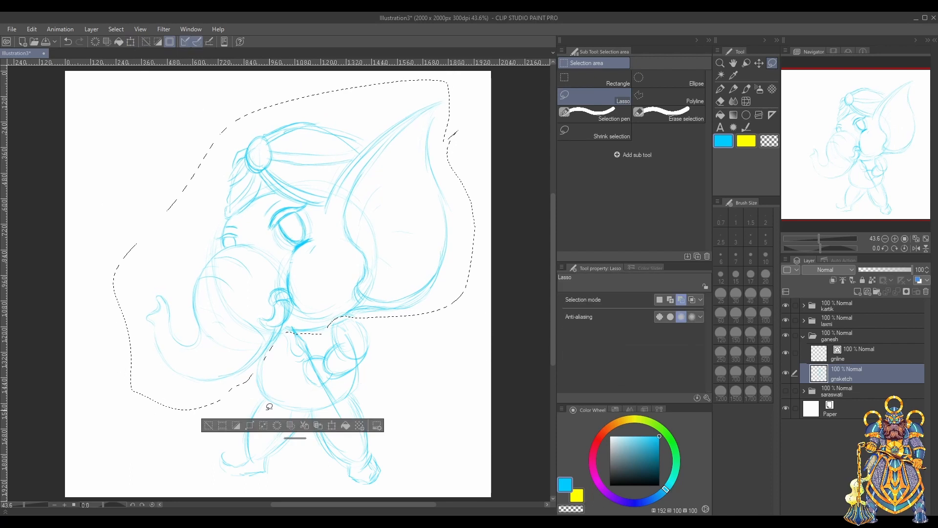
pyautogui.hotkey('ctrl', 'd')
# Redraw the near ear's tip and outer edge and sketch the far ear on the other side of the face
pyautogui.press('p')
pyautogui.moveTo(374, 159)
pyautogui.mouseDown()
pyautogui.moveTo(479, 90)
pyautogui.moveTo(446, 269)
pyautogui.moveTo(430, 282)
pyautogui.mouseUp()
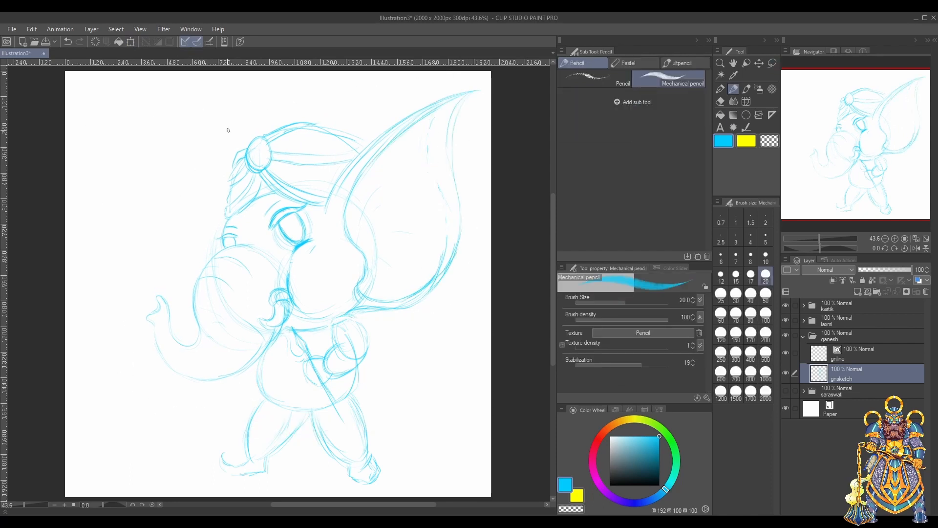
pyautogui.moveTo(221, 210); pyautogui.dragTo(176, 180)
pyautogui.moveTo(169, 222); pyautogui.dragTo(168, 280)
pyautogui.moveTo(176, 181); pyautogui.dragTo(137, 189)
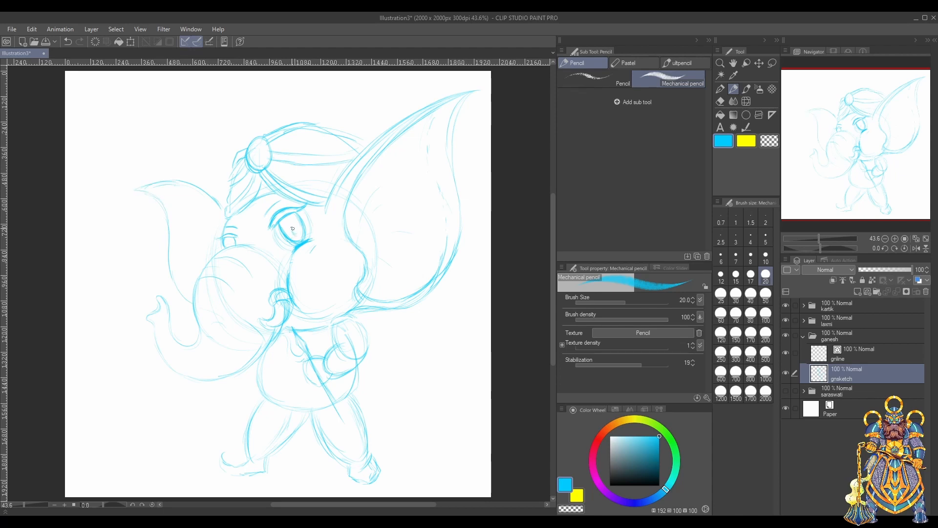
# Refine both eyes with darker outlines and save the illustration
pyautogui.moveTo(244, 236); pyautogui.dragTo(253, 233)
pyautogui.hotkey('ctrl', 's')
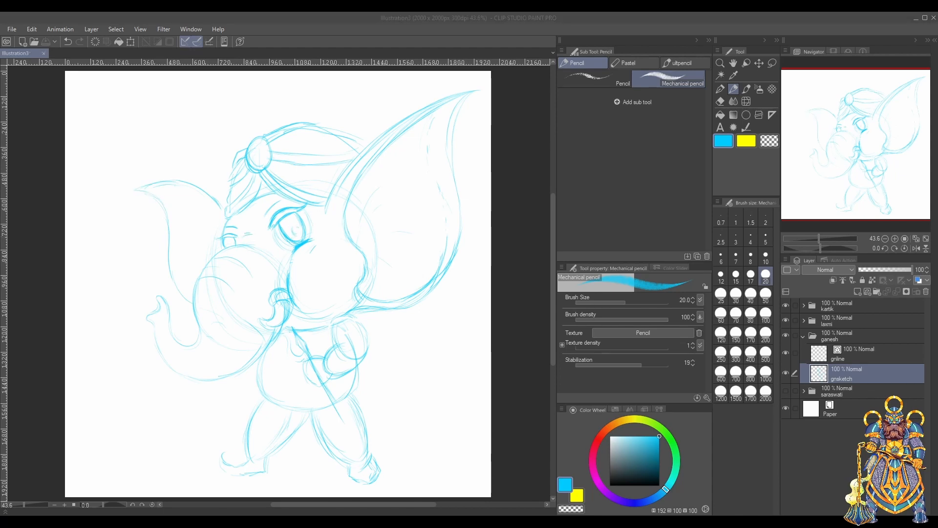
pyautogui.click(461, 254)
pyautogui.moveTo(270, 226)
pyautogui.mouseDown()
pyautogui.moveTo(292, 208)
pyautogui.moveTo(304, 208)
pyautogui.moveTo(278, 223)
pyautogui.moveTo(307, 209)
pyautogui.moveTo(313, 219)
pyautogui.moveTo(285, 238)
pyautogui.moveTo(298, 244)
pyautogui.moveTo(305, 228)
pyautogui.moveTo(286, 207)
pyautogui.moveTo(296, 206)
pyautogui.moveTo(273, 239)
pyautogui.mouseUp()
pyautogui.moveTo(217, 238)
pyautogui.mouseDown()
pyautogui.moveTo(239, 240)
pyautogui.moveTo(236, 232)
pyautogui.moveTo(219, 254)
pyautogui.mouseUp()
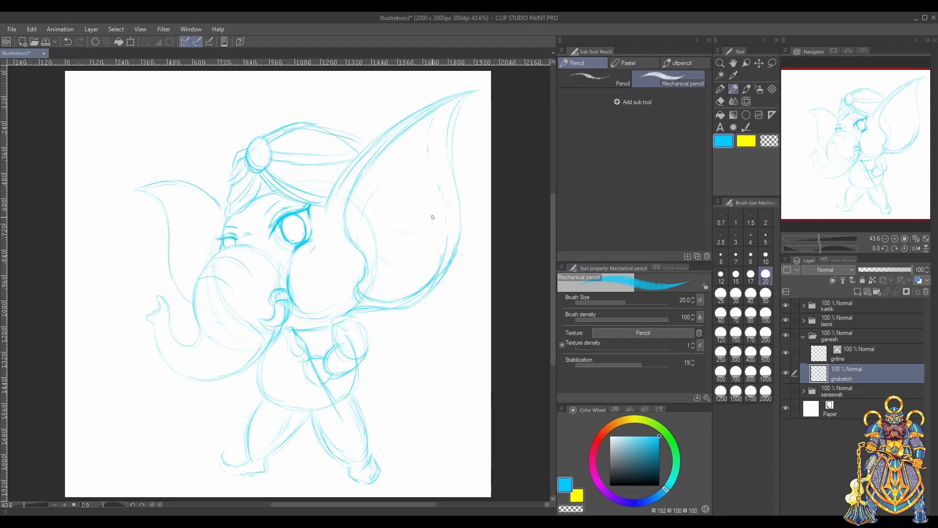
# Sketch the collar and belly outline and a long cloth flowing behind the figure
pyautogui.hotkey('ctrl', '-')
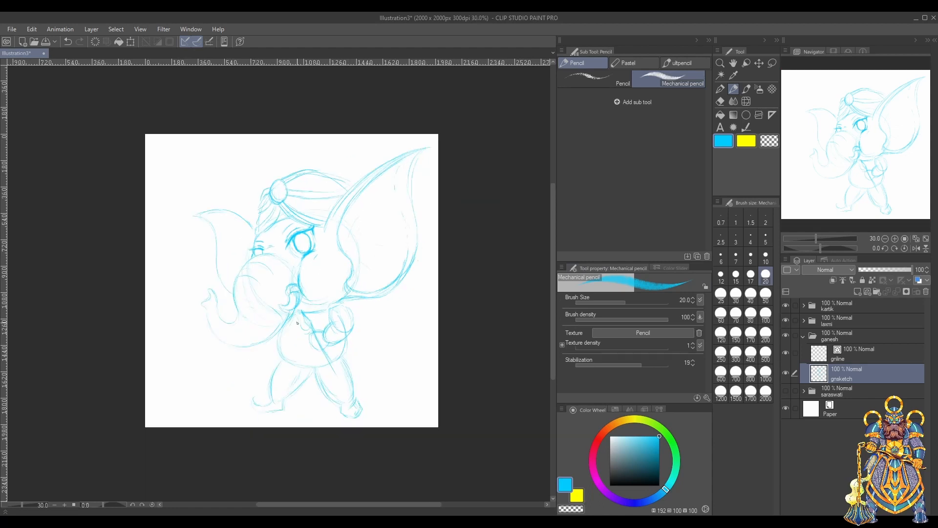
pyautogui.moveTo(297, 322); pyautogui.dragTo(281, 362)
pyautogui.moveTo(334, 304)
pyautogui.mouseDown()
pyautogui.moveTo(331, 316)
pyautogui.moveTo(419, 307)
pyautogui.moveTo(387, 367)
pyautogui.moveTo(342, 304)
pyautogui.moveTo(345, 315)
pyautogui.mouseUp()
pyautogui.moveTo(280, 345); pyautogui.dragTo(276, 360)
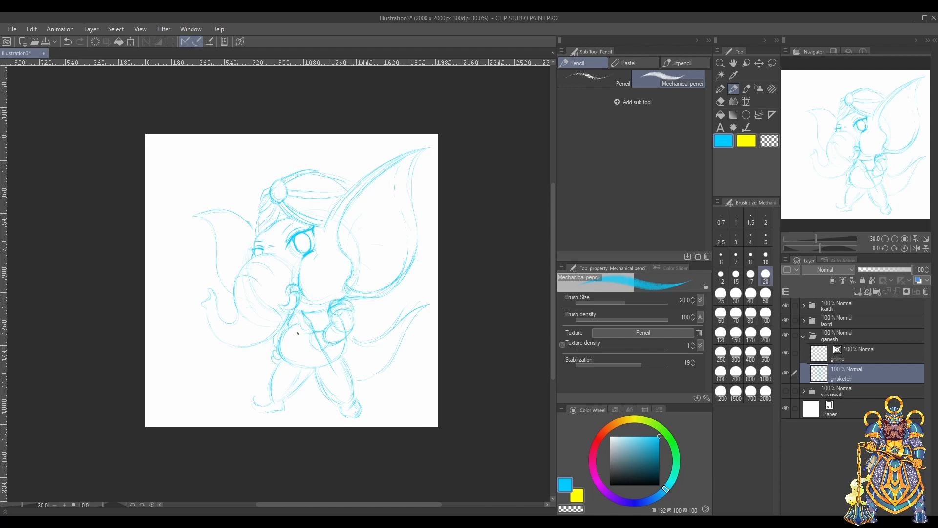
pyautogui.hotkey('ctrl', 'z')
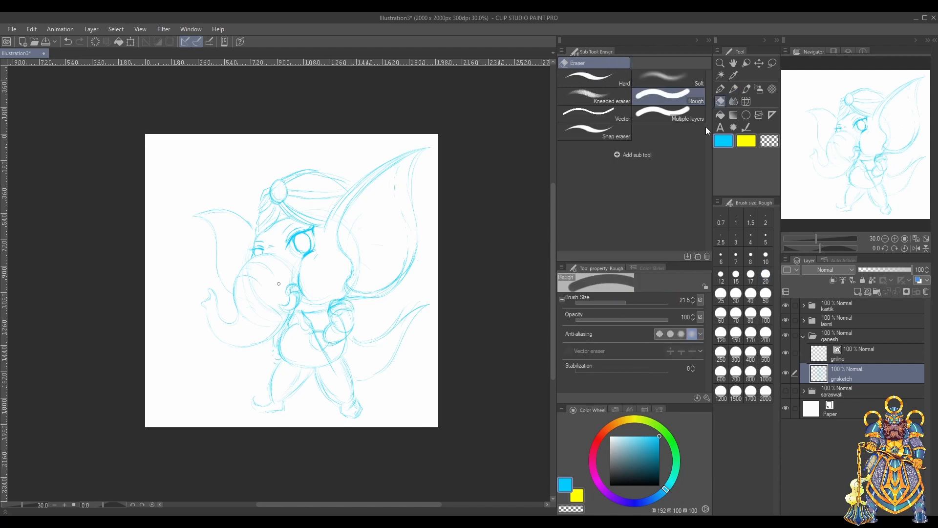
# Sketch a pointed cloth hanging from the waist between the legs and drape folds over the right thigh
pyautogui.moveTo(302, 366)
pyautogui.mouseDown()
pyautogui.moveTo(298, 403)
pyautogui.moveTo(314, 405)
pyautogui.mouseUp()
pyautogui.moveTo(303, 369); pyautogui.dragTo(303, 393)
pyautogui.moveTo(309, 379)
pyautogui.mouseDown()
pyautogui.moveTo(303, 398)
pyautogui.moveTo(315, 405)
pyautogui.moveTo(352, 378)
pyautogui.mouseUp()
pyautogui.moveTo(343, 357); pyautogui.dragTo(355, 384)
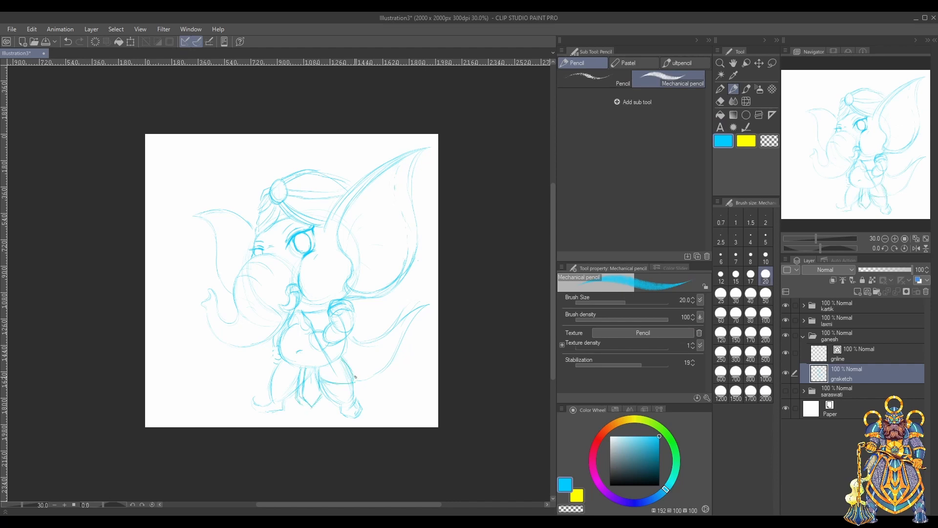
# Rework the waist cloth's edges and add curved bands across both legs
pyautogui.moveTo(300, 379); pyautogui.dragTo(268, 385)
pyautogui.hotkey('ctrl', 'z')
pyautogui.hotkey('ctrl', 'z')
pyautogui.moveTo(322, 368); pyautogui.dragTo(324, 386)
pyautogui.moveTo(302, 366); pyautogui.dragTo(297, 386)
pyautogui.moveTo(280, 393)
pyautogui.mouseDown()
pyautogui.moveTo(296, 386)
pyautogui.moveTo(350, 398)
pyautogui.mouseUp()
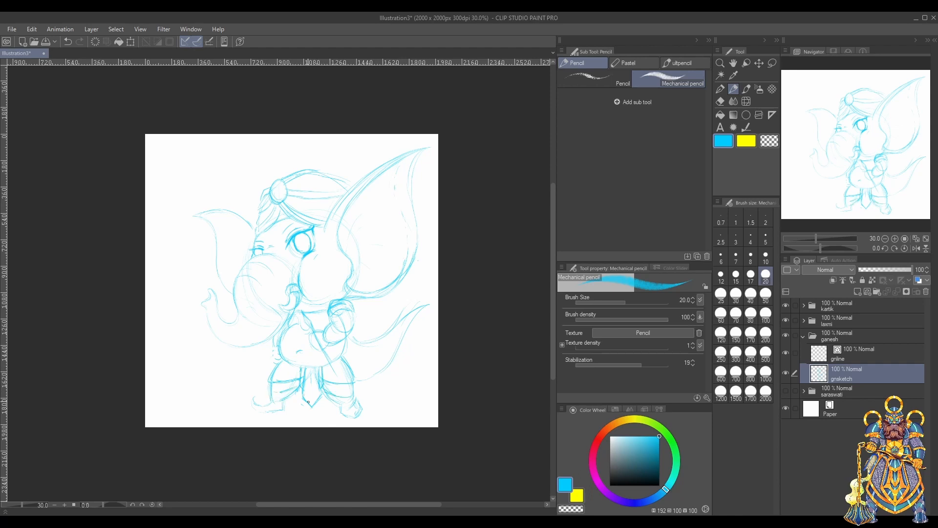
pyautogui.moveTo(296, 305); pyautogui.dragTo(274, 338)
pyautogui.moveTo(221, 341); pyautogui.dragTo(264, 347)
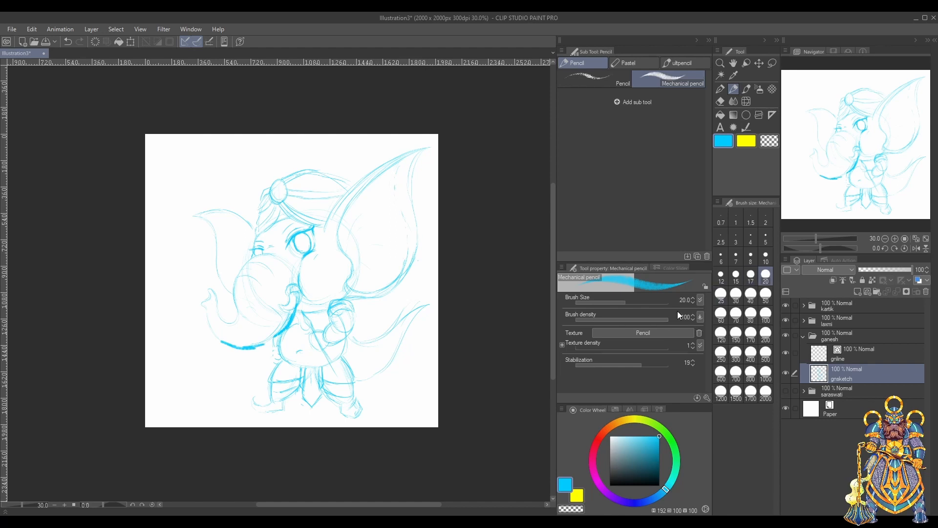
pyautogui.moveTo(417, 355); pyautogui.dragTo(410, 389)
pyautogui.moveTo(429, 367); pyautogui.dragTo(423, 390)
pyautogui.hotkey('ctrl', 'z')
pyautogui.hotkey('ctrl', 'z')
pyautogui.hotkey('ctrl', 'z')
pyautogui.hotkey('ctrl', 'z')
# Reduce the mechanical pencil's brush size to 12.1 with test strokes and darken the trunk's underside
pyautogui.click(766, 258)
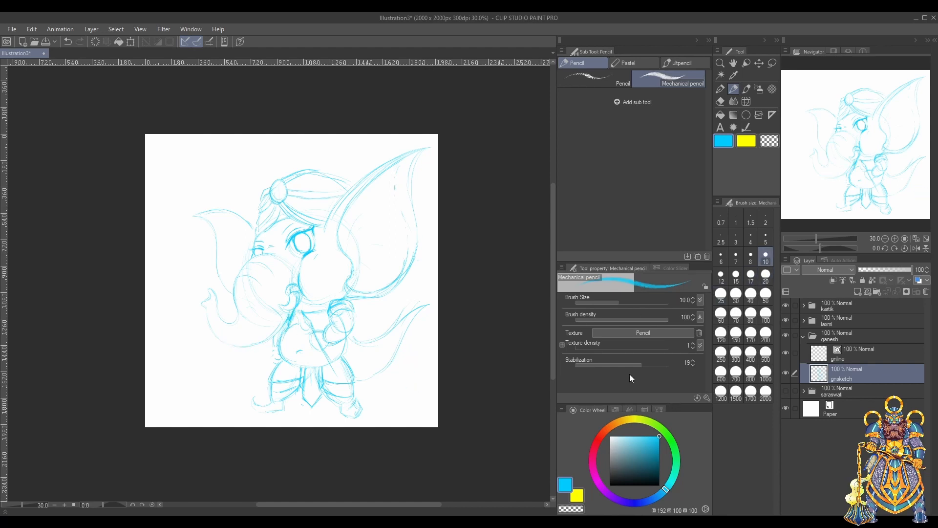
pyautogui.moveTo(206, 319)
pyautogui.mouseDown()
pyautogui.moveTo(218, 343)
pyautogui.moveTo(289, 320)
pyautogui.moveTo(235, 347)
pyautogui.mouseUp()
pyautogui.moveTo(405, 279); pyautogui.dragTo(418, 298)
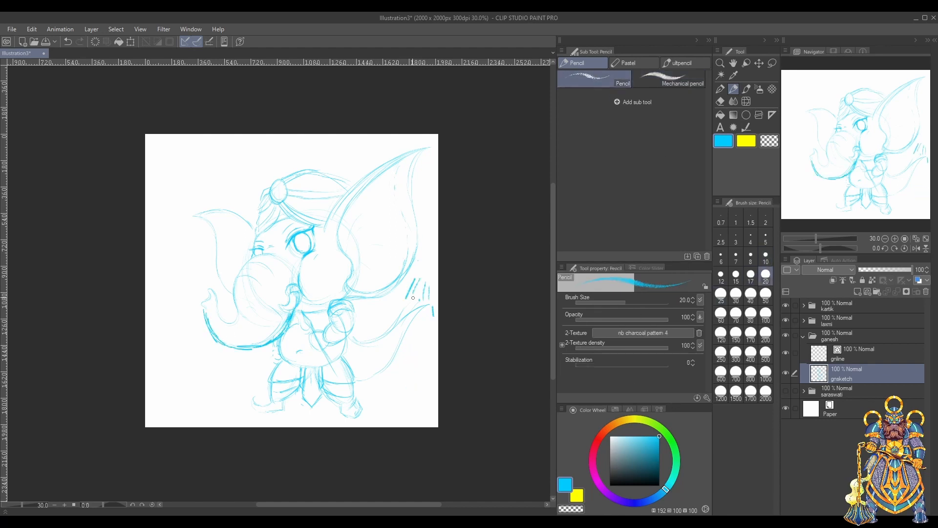
pyautogui.click(620, 303)
pyautogui.moveTo(431, 375); pyautogui.dragTo(423, 396)
pyautogui.moveTo(220, 338); pyautogui.dragTo(236, 347)
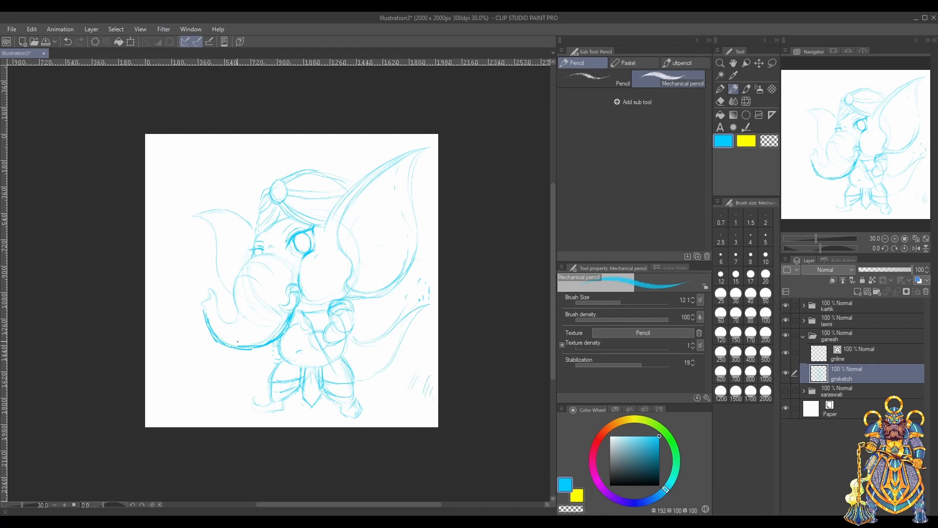
# Strengthen the trunk's tip and upper outline and detail the raised hand and forearm
pyautogui.moveTo(201, 306)
pyautogui.mouseDown()
pyautogui.moveTo(210, 287)
pyautogui.moveTo(235, 321)
pyautogui.mouseUp()
pyautogui.moveTo(295, 269); pyautogui.dragTo(298, 291)
pyautogui.moveTo(345, 322)
pyautogui.mouseDown()
pyautogui.moveTo(325, 342)
pyautogui.moveTo(350, 303)
pyautogui.moveTo(355, 330)
pyautogui.mouseUp()
pyautogui.moveTo(338, 318); pyautogui.dragTo(330, 326)
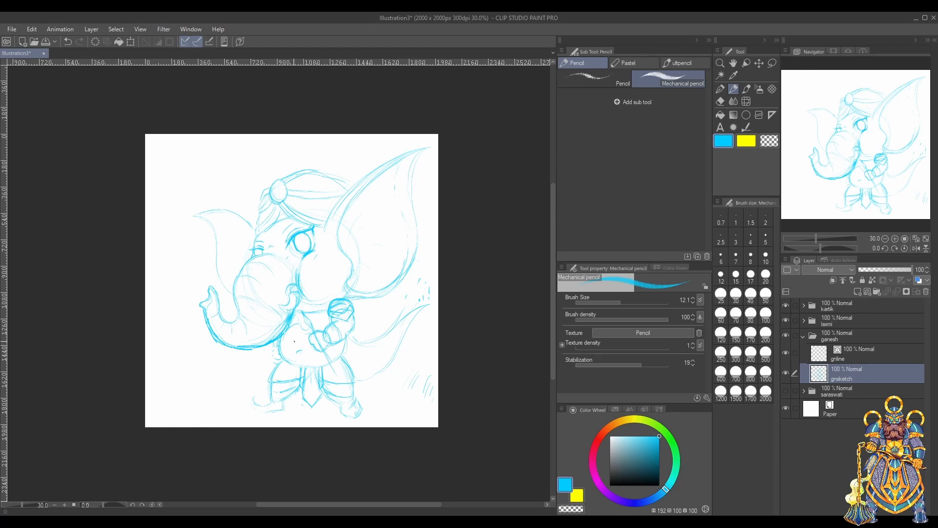
# Define the pointed waist cloth and the layered garment folds over the legs
pyautogui.moveTo(302, 366); pyautogui.dragTo(324, 357)
pyautogui.moveTo(323, 370)
pyautogui.mouseDown()
pyautogui.moveTo(345, 363)
pyautogui.moveTo(296, 388)
pyautogui.moveTo(313, 401)
pyautogui.mouseUp()
pyautogui.moveTo(297, 394); pyautogui.dragTo(310, 408)
pyautogui.moveTo(325, 383)
pyautogui.mouseDown()
pyautogui.moveTo(315, 395)
pyautogui.moveTo(333, 404)
pyautogui.mouseUp()
pyautogui.moveTo(305, 371)
pyautogui.mouseDown()
pyautogui.moveTo(303, 391)
pyautogui.moveTo(295, 371)
pyautogui.moveTo(293, 398)
pyautogui.mouseUp()
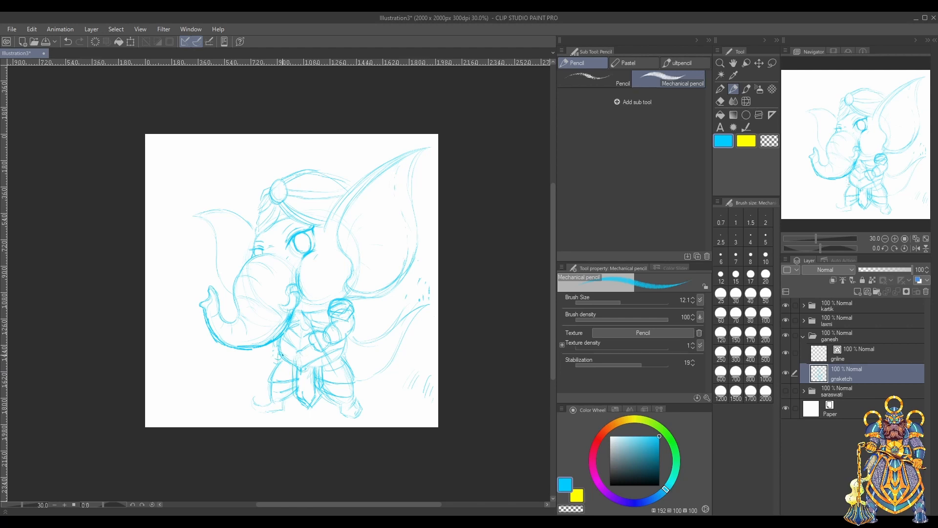
# Sketch a belt with a large round buckle above the waist cloth and darken the near ear's inner edge
pyautogui.moveTo(329, 356); pyautogui.dragTo(346, 346)
pyautogui.moveTo(279, 363)
pyautogui.mouseDown()
pyautogui.moveTo(328, 369)
pyautogui.moveTo(347, 350)
pyautogui.moveTo(302, 374)
pyautogui.moveTo(291, 355)
pyautogui.moveTo(304, 405)
pyautogui.moveTo(317, 395)
pyautogui.moveTo(312, 369)
pyautogui.mouseUp()
pyautogui.moveTo(297, 376)
pyautogui.mouseDown()
pyautogui.moveTo(299, 391)
pyautogui.moveTo(323, 378)
pyautogui.mouseUp()
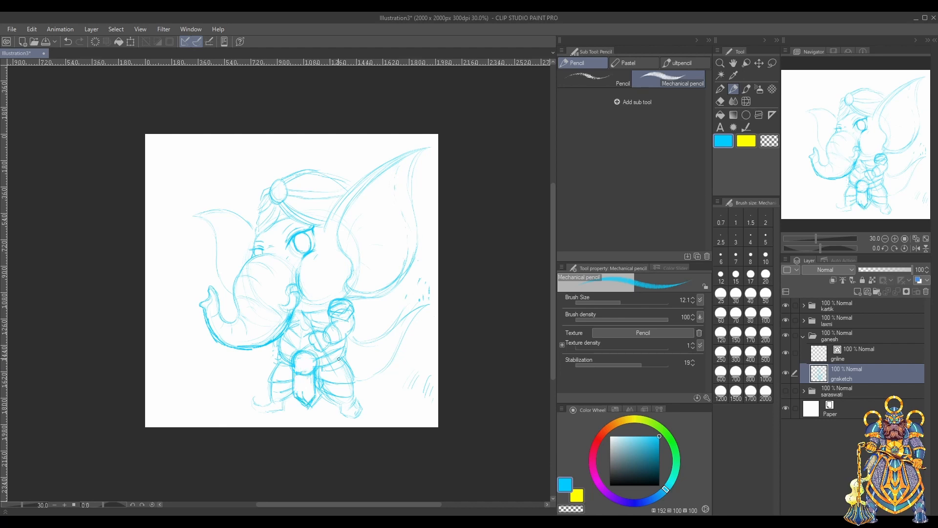
pyautogui.moveTo(349, 258)
pyautogui.mouseDown()
pyautogui.moveTo(368, 293)
pyautogui.moveTo(339, 297)
pyautogui.mouseUp()
pyautogui.moveTo(289, 350)
pyautogui.mouseDown()
pyautogui.moveTo(276, 359)
pyautogui.moveTo(310, 392)
pyautogui.mouseUp()
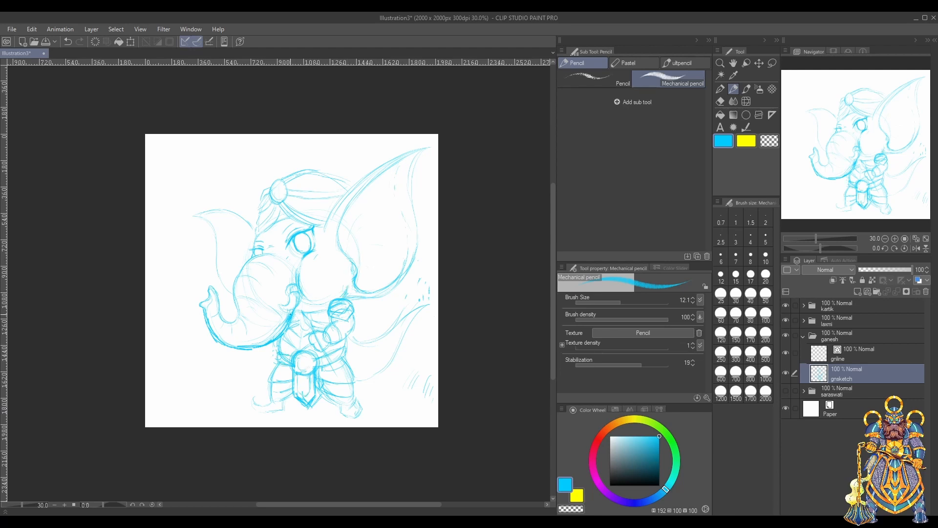
# Sketch a cluster of small rounded shapes beside the left foot and reinforce the lower garment lines
pyautogui.moveTo(277, 346); pyautogui.dragTo(272, 356)
pyautogui.moveTo(263, 392)
pyautogui.mouseDown()
pyautogui.moveTo(243, 413)
pyautogui.moveTo(232, 406)
pyautogui.moveTo(241, 400)
pyautogui.moveTo(229, 400)
pyautogui.moveTo(277, 391)
pyautogui.moveTo(292, 403)
pyautogui.moveTo(266, 416)
pyautogui.mouseUp()
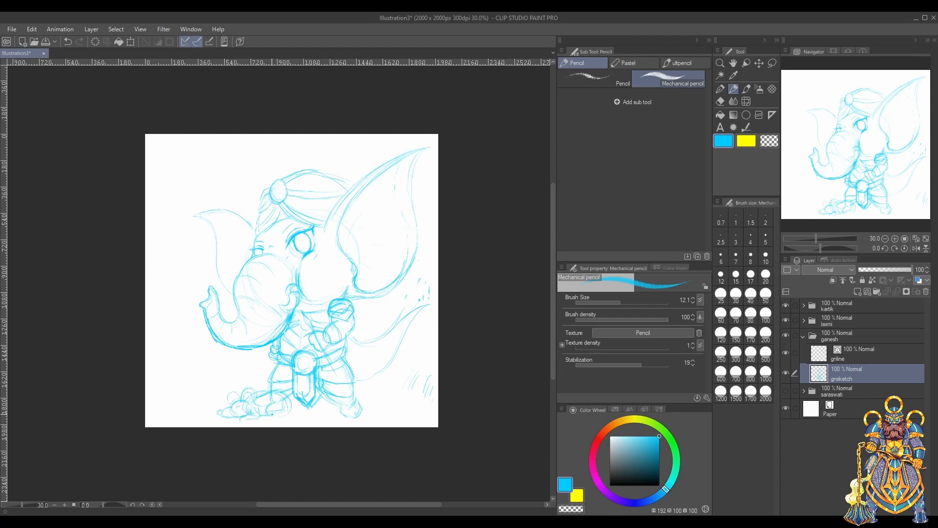
pyautogui.moveTo(300, 382)
pyautogui.mouseDown()
pyautogui.moveTo(275, 396)
pyautogui.moveTo(329, 414)
pyautogui.moveTo(319, 414)
pyautogui.mouseUp()
# Darken the near ear's outline from its pointed tip to its inner edge
pyautogui.moveTo(352, 200)
pyautogui.mouseDown()
pyautogui.moveTo(360, 271)
pyautogui.moveTo(358, 250)
pyautogui.mouseUp()
pyautogui.moveTo(370, 184); pyautogui.dragTo(434, 141)
pyautogui.moveTo(426, 148); pyautogui.dragTo(413, 205)
pyautogui.moveTo(343, 216)
pyautogui.mouseDown()
pyautogui.moveTo(342, 253)
pyautogui.moveTo(355, 268)
pyautogui.mouseUp()
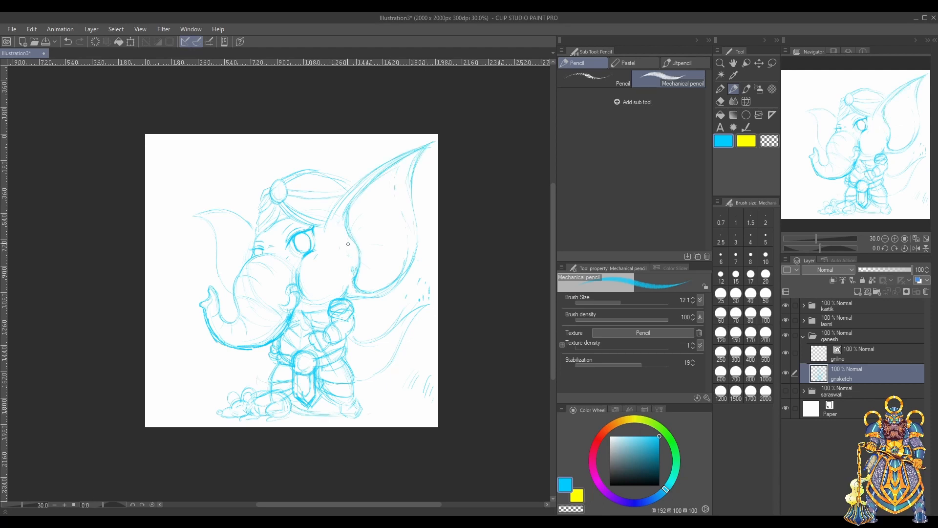
# Sketch a small round ball on the trunk's raised tip and save the illustration
pyautogui.moveTo(209, 272); pyautogui.dragTo(208, 270)
pyautogui.hotkey('ctrl', 's')
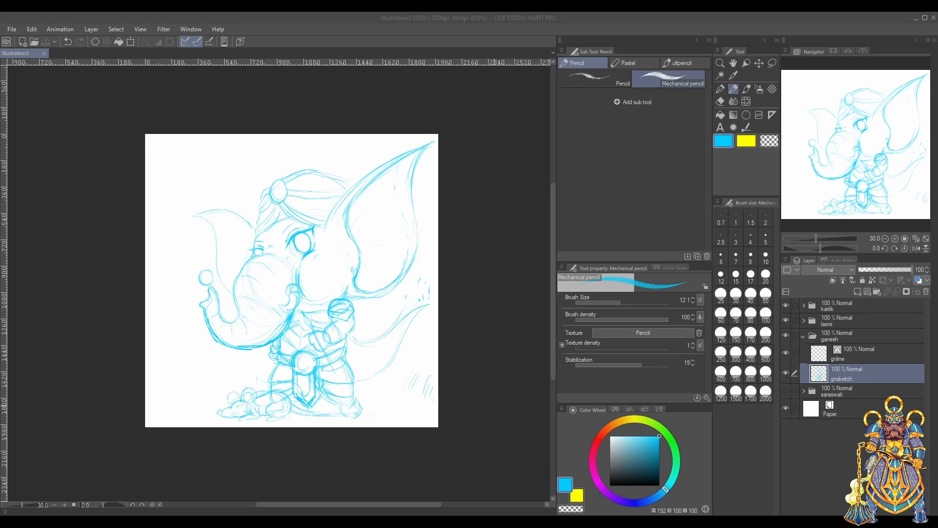
# Move the whole sketch to the left so the figure sits more centrally on the canvas
pyautogui.hotkey('ctrl', 't')
pyautogui.moveTo(387, 388); pyautogui.dragTo(360, 388)
pyautogui.press('Return')
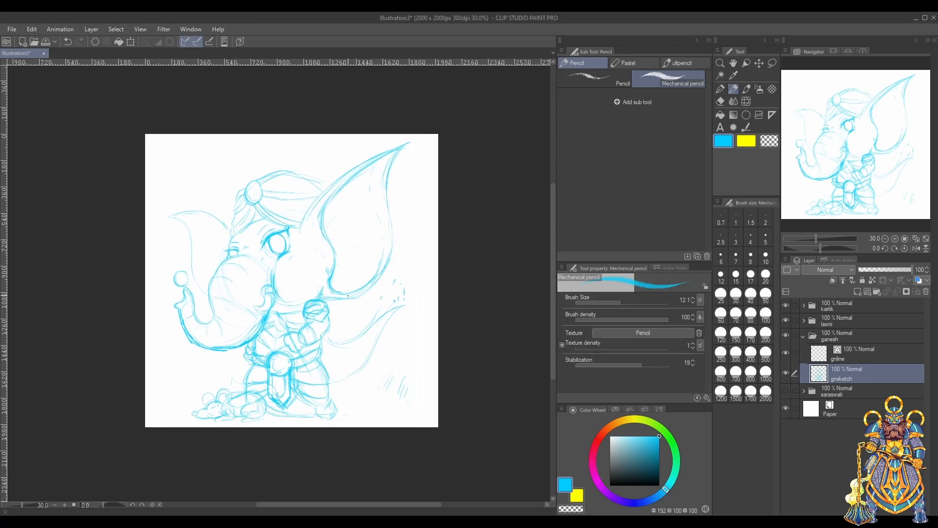
# Sketch a hoop earring on the near ear's lower edge and touch up the trunk tip and garment lines
pyautogui.moveTo(350, 293)
pyautogui.mouseDown()
pyautogui.moveTo(332, 277)
pyautogui.moveTo(340, 302)
pyautogui.moveTo(355, 298)
pyautogui.mouseUp()
pyautogui.hotkey('ctrl', 'z')
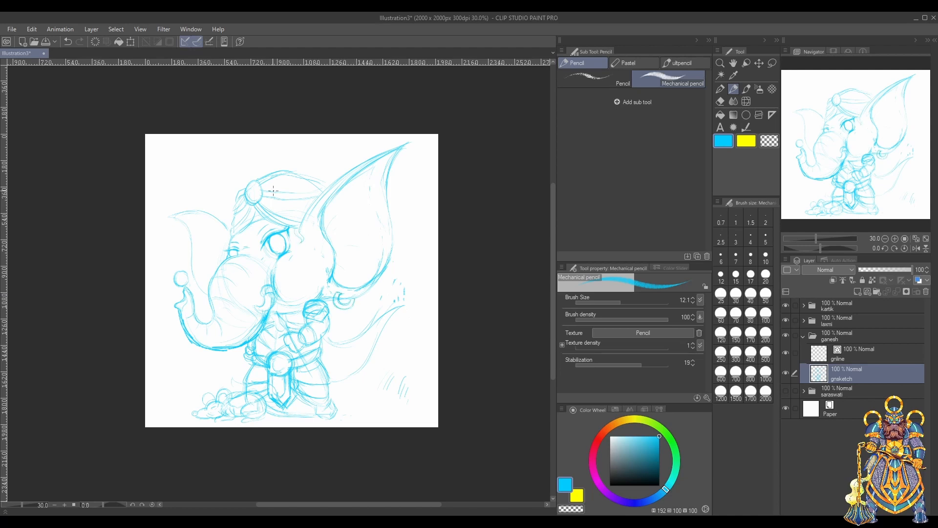
pyautogui.moveTo(181, 276); pyautogui.dragTo(188, 277)
pyautogui.moveTo(352, 342)
pyautogui.mouseDown()
pyautogui.moveTo(412, 299)
pyautogui.moveTo(337, 381)
pyautogui.mouseUp()
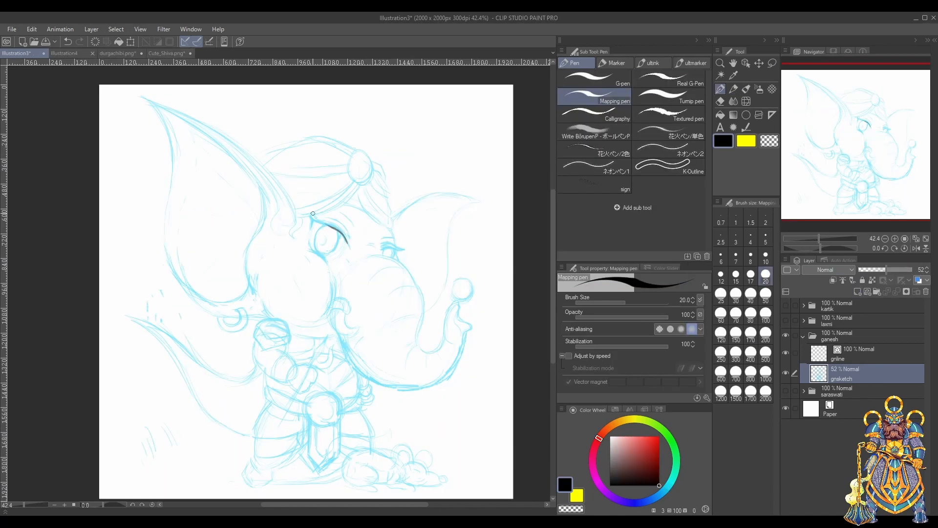
# Undo the stray ink on the sketch layer and ink the near eye's upper lid and iris on the gnline layer
pyautogui.hotkey('ctrl', 'z')
pyautogui.click(853, 353)
pyautogui.moveTo(348, 246); pyautogui.dragTo(311, 214)
pyautogui.moveTo(820, 249); pyautogui.dragTo(811, 248)
pyautogui.moveTo(297, 205)
pyautogui.mouseDown()
pyautogui.moveTo(244, 214)
pyautogui.moveTo(289, 228)
pyautogui.moveTo(282, 234)
pyautogui.mouseUp()
pyautogui.hotkey('ctrl', 'z')
pyautogui.hotkey('ctrl', 'z')
pyautogui.hotkey('ctrl', 'z')
pyautogui.moveTo(293, 204); pyautogui.dragTo(284, 235)
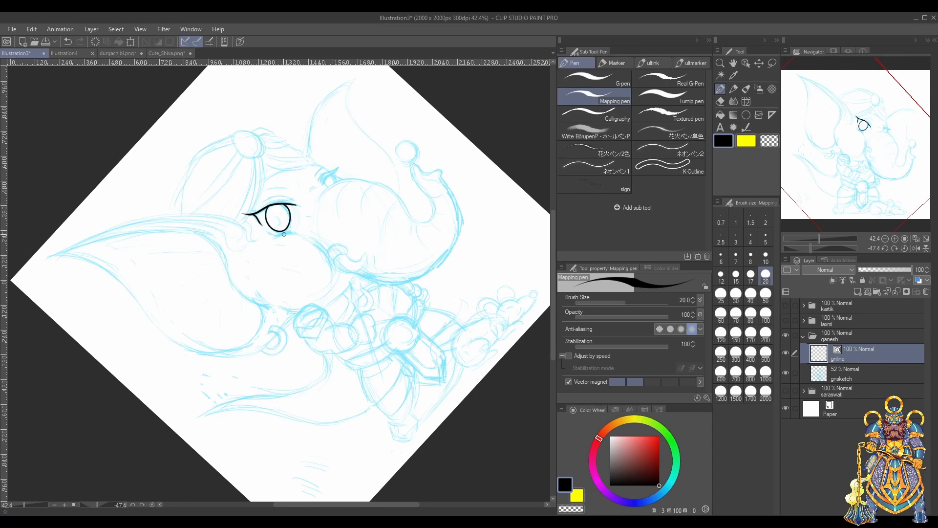
# Ink the near eye's lid crease and lower lid, both eyebrows and the far eye, raising the brush size to 50
pyautogui.hotkey('ctrl', 'z')
pyautogui.moveTo(293, 201); pyautogui.dragTo(259, 205)
pyautogui.moveTo(264, 190); pyautogui.dragTo(290, 188)
pyautogui.press(']')
pyautogui.press(']')
pyautogui.press(']')
pyautogui.press(']')
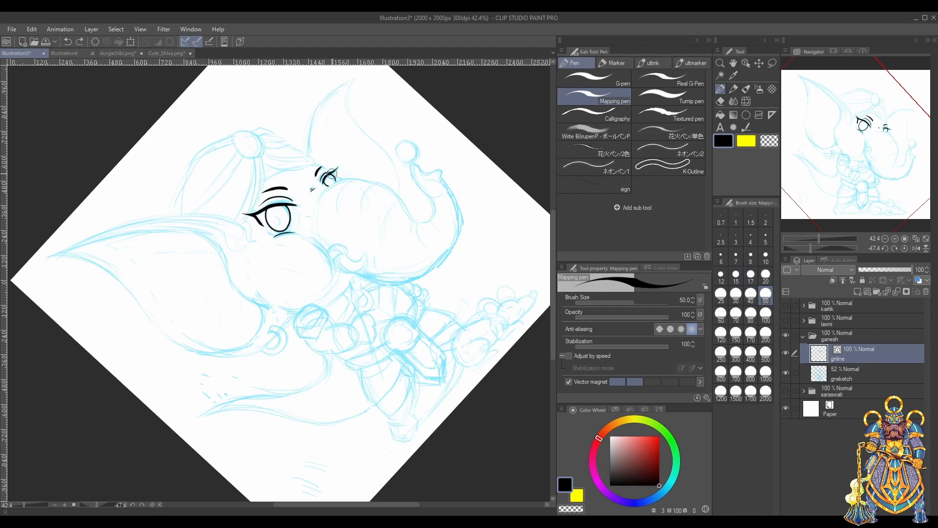
pyautogui.moveTo(274, 236); pyautogui.dragTo(295, 233)
# Ink the cheek contour and the curled tusk beside the mouth at brush size 20
pyautogui.press('[')
pyautogui.press('[')
pyautogui.press('[')
pyautogui.press('[')
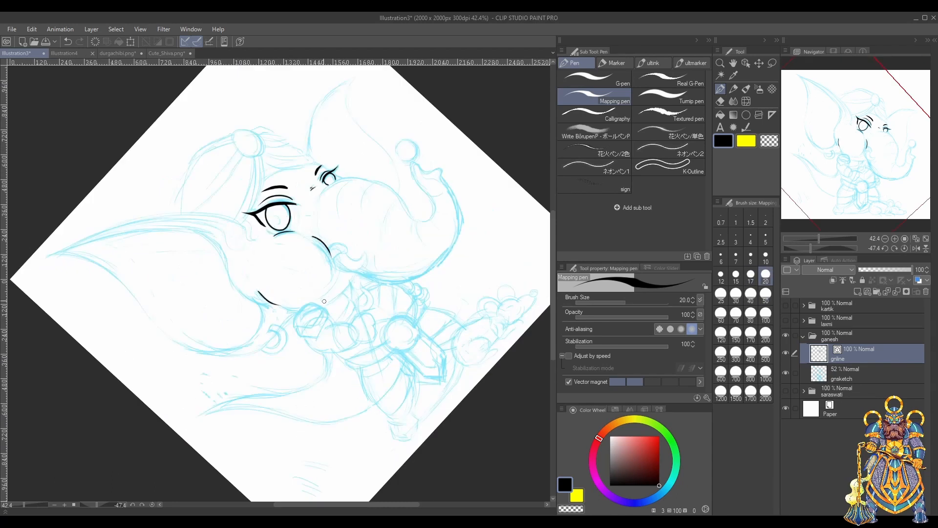
pyautogui.moveTo(331, 256)
pyautogui.mouseDown()
pyautogui.moveTo(329, 283)
pyautogui.moveTo(299, 218)
pyautogui.moveTo(254, 221)
pyautogui.moveTo(262, 197)
pyautogui.mouseUp()
pyautogui.press('^')
pyautogui.press('^')
pyautogui.press('^')
pyautogui.moveTo(260, 196); pyautogui.dragTo(274, 228)
pyautogui.hotkey('ctrl', 'z')
pyautogui.hotkey('ctrl', 'z')
pyautogui.moveTo(278, 226); pyautogui.dragTo(344, 323)
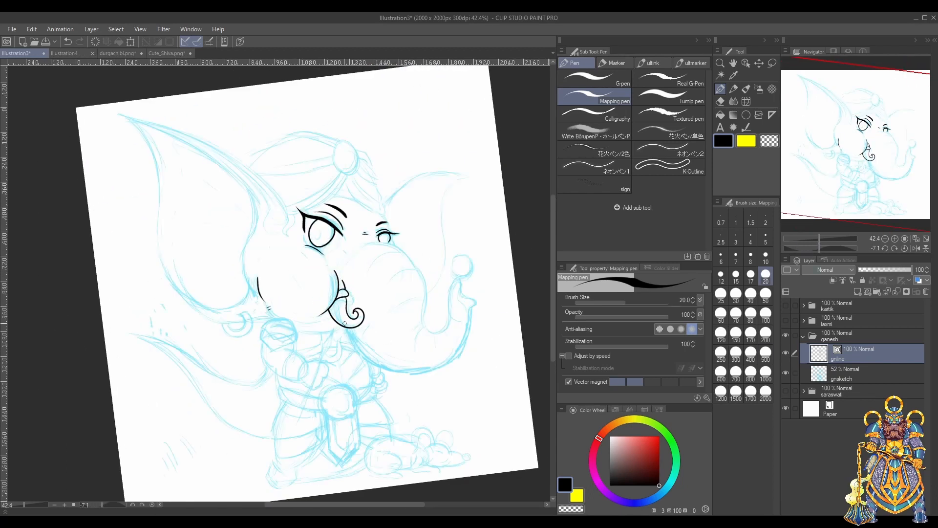
# Ink the trunk's outline, raised tip and curved wrinkle lines in the mirrored view
pyautogui.scroll(-2, 276, 287)
pyautogui.click(916, 249)
pyautogui.moveTo(823, 249); pyautogui.dragTo(819, 252)
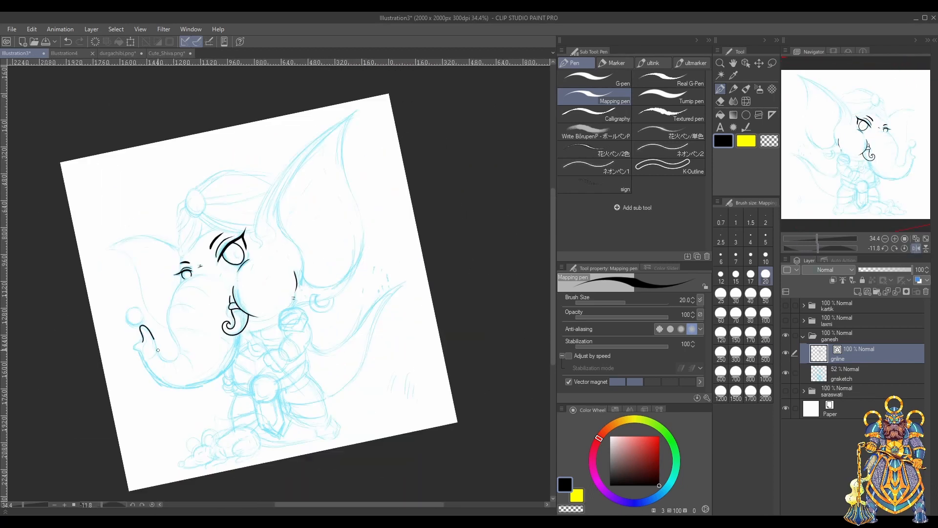
pyautogui.moveTo(158, 350)
pyautogui.mouseDown()
pyautogui.moveTo(184, 276)
pyautogui.moveTo(207, 296)
pyautogui.mouseUp()
pyautogui.moveTo(169, 310); pyautogui.dragTo(200, 311)
pyautogui.moveTo(174, 330)
pyautogui.mouseDown()
pyautogui.moveTo(196, 324)
pyautogui.moveTo(201, 354)
pyautogui.mouseUp()
pyautogui.moveTo(178, 355); pyautogui.dragTo(185, 370)
pyautogui.moveTo(173, 360)
pyautogui.mouseDown()
pyautogui.moveTo(171, 371)
pyautogui.moveTo(244, 330)
pyautogui.mouseUp()
pyautogui.hotkey('ctrl', 'z')
# Raise the Mapping pen's vector magnet to four bars and try a size 50 stroke under the near eye
pyautogui.click(670, 382)
pyautogui.press(']')
pyautogui.press(']')
pyautogui.press(']')
pyautogui.press(']')
pyautogui.moveTo(248, 255); pyautogui.dragTo(244, 265)
pyautogui.hotkey('ctrl', 'z')
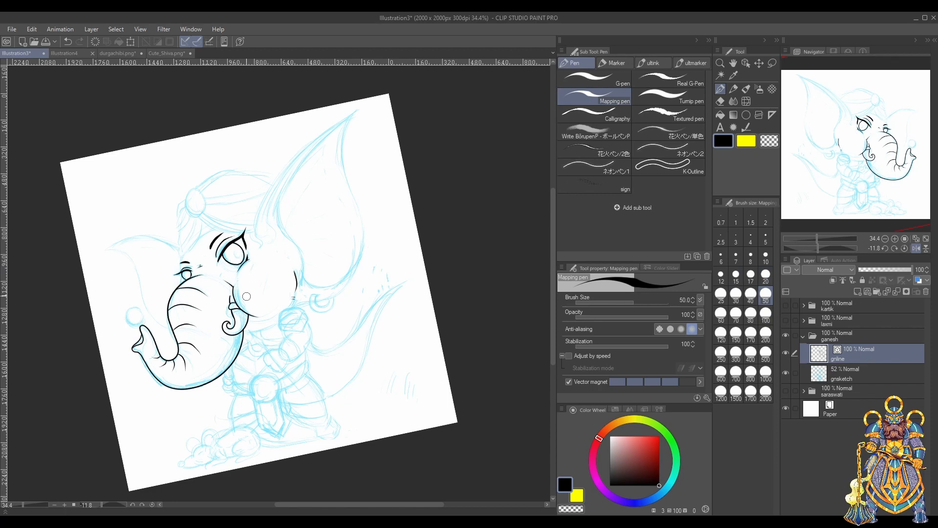
# Set the brush size back to 20 and ink the far eye's details
pyautogui.press('[')
pyautogui.press('[')
pyautogui.press('[')
pyautogui.press('[')
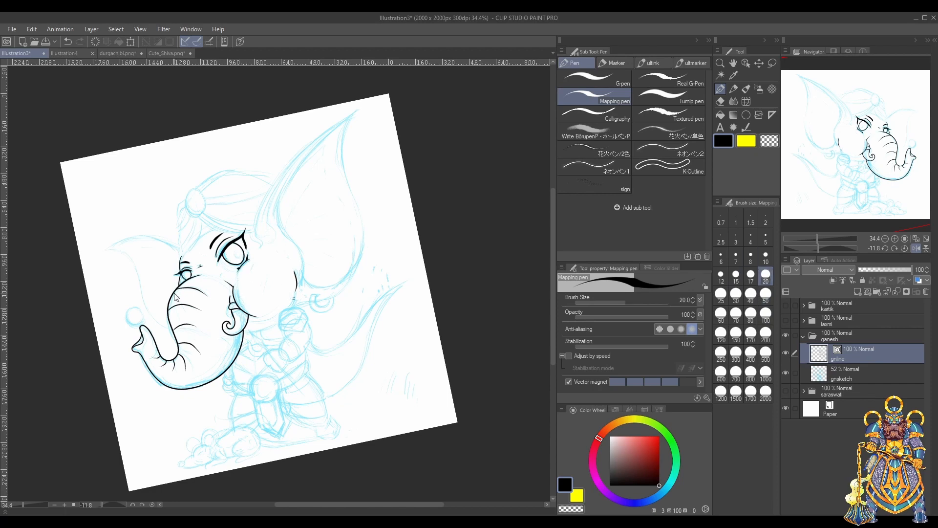
pyautogui.hotkey('ctrl', 'z')
pyautogui.moveTo(182, 257); pyautogui.dragTo(180, 286)
# Ink the near ear's pointed outline and inner fold, adding a small spiral curl where it meets the head
pyautogui.moveTo(256, 237); pyautogui.dragTo(359, 110)
pyautogui.moveTo(359, 110)
pyautogui.mouseDown()
pyautogui.moveTo(296, 242)
pyautogui.moveTo(305, 295)
pyautogui.mouseUp()
pyautogui.moveTo(305, 281)
pyautogui.mouseDown()
pyautogui.moveTo(354, 183)
pyautogui.moveTo(354, 116)
pyautogui.mouseUp()
pyautogui.moveTo(297, 308)
pyautogui.mouseDown()
pyautogui.moveTo(355, 277)
pyautogui.moveTo(365, 234)
pyautogui.mouseUp()
pyautogui.moveTo(250, 233); pyautogui.dragTo(253, 247)
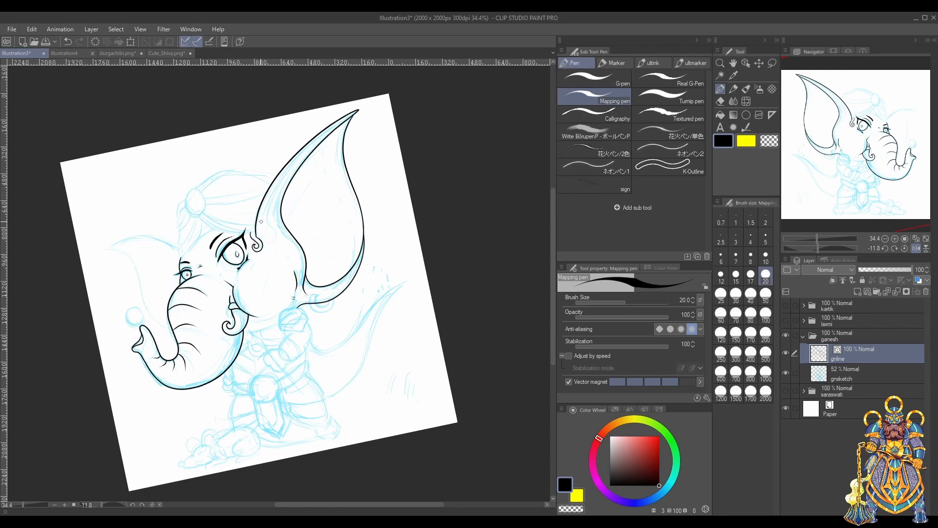
# Mirror the view, ink the far ear's outline from its tip down to the trunk, and mirror the view back
pyautogui.click(916, 248)
pyautogui.moveTo(378, 251); pyautogui.dragTo(449, 246)
pyautogui.hotkey('ctrl', 'z')
pyautogui.moveTo(449, 246)
pyautogui.mouseDown()
pyautogui.moveTo(429, 259)
pyautogui.moveTo(387, 329)
pyautogui.mouseUp()
pyautogui.click(916, 248)
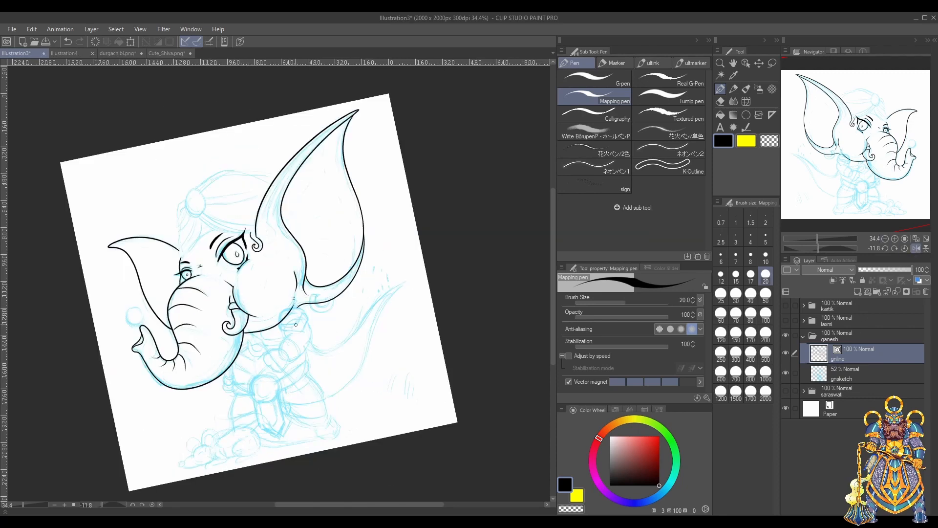
# Ink the rounded ornament on the near shoulder and a second line along the trunk's underside
pyautogui.moveTo(279, 329); pyautogui.dragTo(302, 316)
pyautogui.scroll(1, 290, 356)
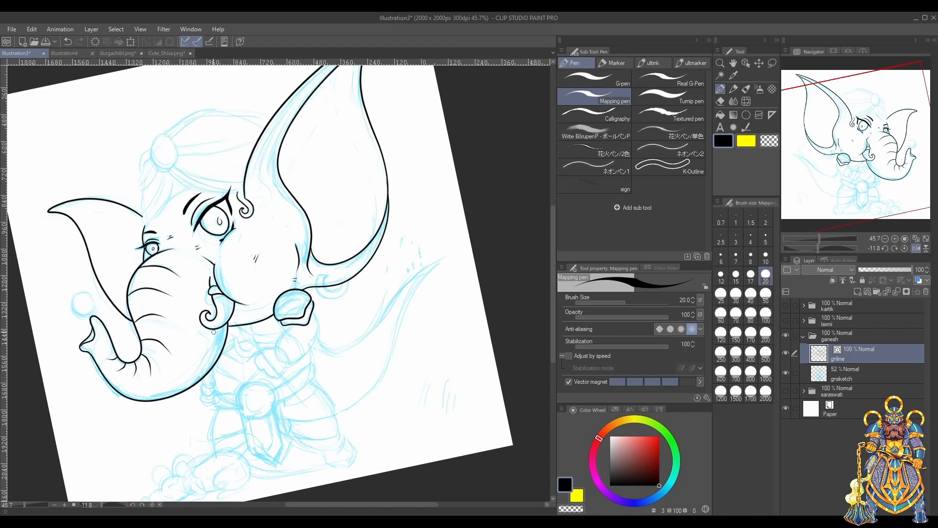
pyautogui.moveTo(215, 332); pyautogui.dragTo(169, 395)
pyautogui.hotkey('ctrl', 'z')
pyautogui.moveTo(94, 358)
pyautogui.mouseDown()
pyautogui.moveTo(186, 377)
pyautogui.moveTo(220, 331)
pyautogui.mouseUp()
pyautogui.hotkey('ctrl', 'z')
# Ink the near forearm and its closed hand in front of the belly
pyautogui.moveTo(274, 348)
pyautogui.mouseDown()
pyautogui.moveTo(256, 356)
pyautogui.moveTo(279, 370)
pyautogui.moveTo(286, 333)
pyautogui.moveTo(293, 364)
pyautogui.mouseUp()
pyautogui.hotkey('ctrl', 'z')
pyautogui.moveTo(277, 373); pyautogui.dragTo(285, 386)
pyautogui.hotkey('ctrl', 'z')
pyautogui.moveTo(266, 348)
pyautogui.mouseDown()
pyautogui.moveTo(257, 366)
pyautogui.moveTo(288, 377)
pyautogui.mouseUp()
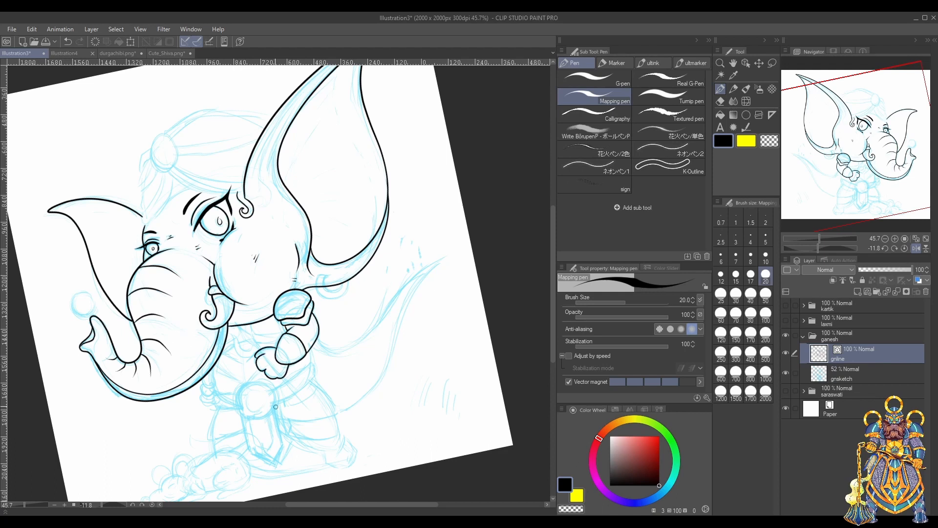
pyautogui.moveTo(234, 324); pyautogui.dragTo(255, 363)
pyautogui.moveTo(235, 323); pyautogui.dragTo(263, 349)
pyautogui.hotkey('ctrl', 'z')
pyautogui.hotkey('ctrl', 'z')
# Draw two parallel straight lines for the axe handle through the hand at brush size 8
pyautogui.click(751, 257)
pyautogui.click(242, 329)
pyautogui.keyDown('shift'); pyautogui.click(312, 412); pyautogui.keyUp('shift')
pyautogui.click(239, 334)
pyautogui.keyDown('shift'); pyautogui.click(307, 415); pyautogui.keyUp('shift')
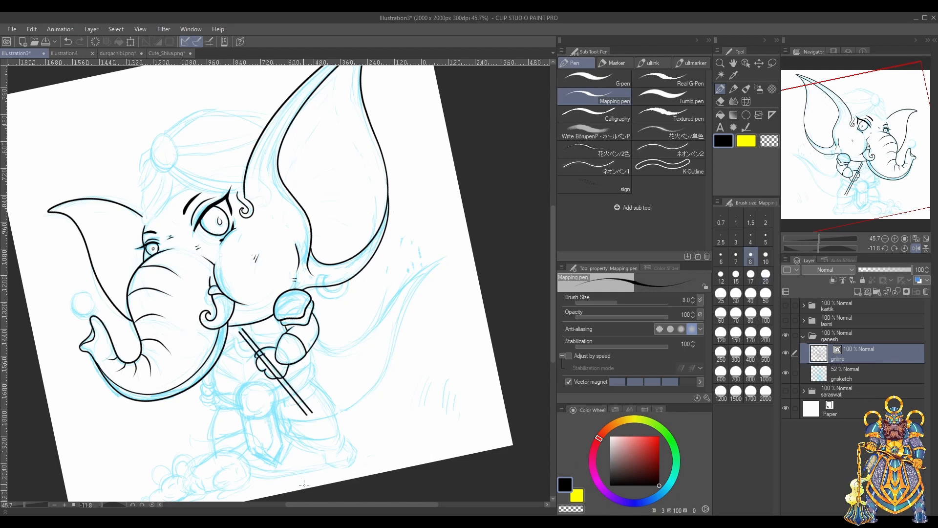
pyautogui.hotkey('ctrl', 'z')
pyautogui.keyDown('shift'); pyautogui.click(306, 415); pyautogui.keyUp('shift')
# Ink the axe's curved crescent blade and its pointed upper end around the handle at brush size 20
pyautogui.click(765, 277)
pyautogui.moveTo(242, 329); pyautogui.dragTo(219, 333)
pyautogui.moveTo(218, 334); pyautogui.dragTo(286, 404)
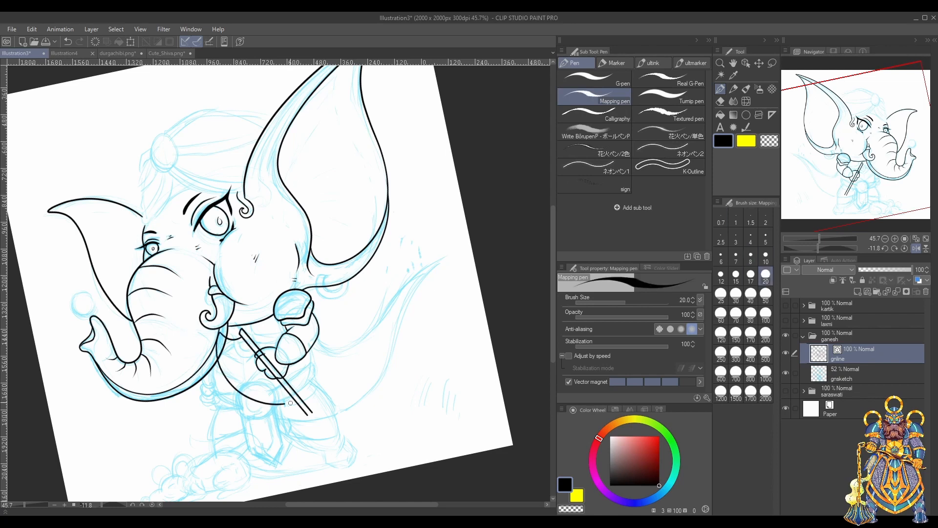
pyautogui.moveTo(256, 353); pyautogui.dragTo(290, 403)
pyautogui.hotkey('ctrl', 'z')
pyautogui.hotkey('ctrl', 'z')
pyautogui.hotkey('ctrl', 'z')
pyautogui.moveTo(242, 337)
pyautogui.mouseDown()
pyautogui.moveTo(208, 332)
pyautogui.moveTo(276, 406)
pyautogui.mouseUp()
pyautogui.moveTo(275, 405)
pyautogui.mouseDown()
pyautogui.moveTo(254, 352)
pyautogui.moveTo(273, 328)
pyautogui.mouseUp()
pyautogui.hotkey('ctrl', 'z')
pyautogui.hotkey('ctrl', 'z')
pyautogui.moveTo(272, 328); pyautogui.dragTo(259, 338)
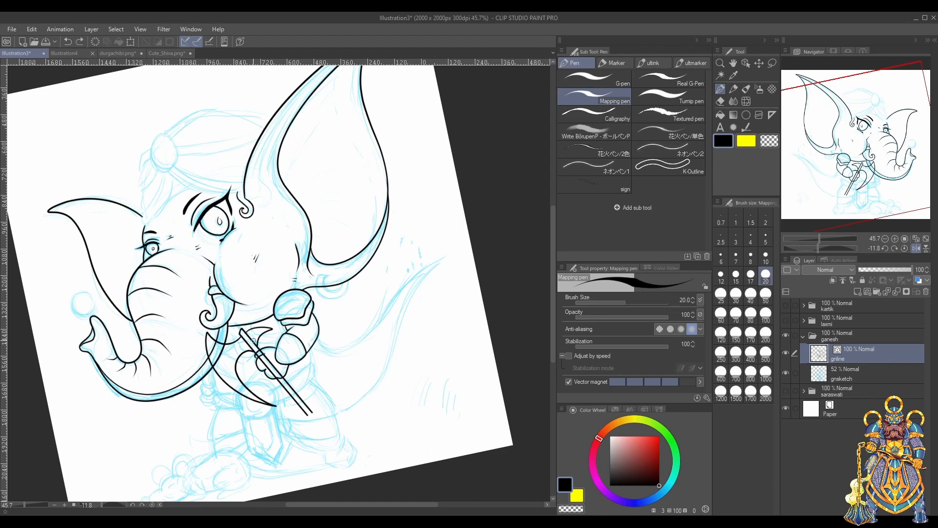
# Ink the axe handle's end cap and binding, angular panels inside the blade, and the fingers around the handle
pyautogui.scroll(3, 253, 341)
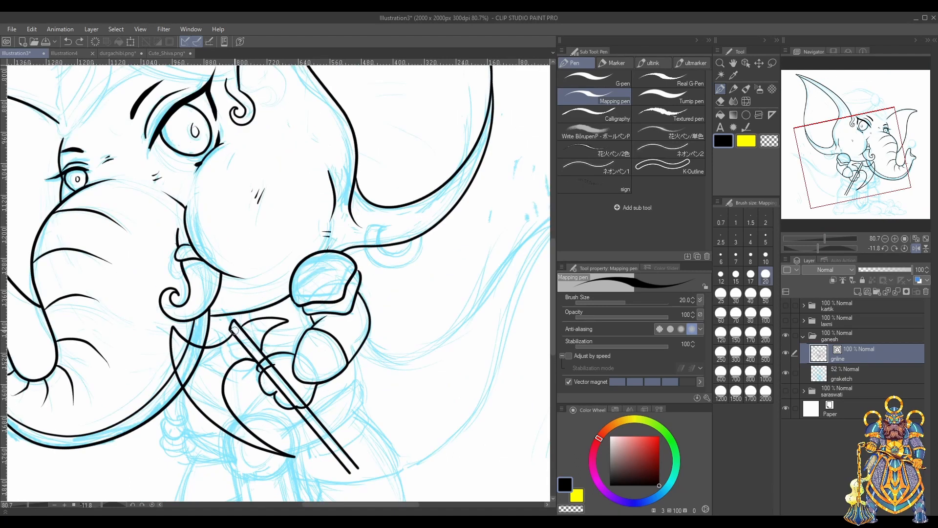
pyautogui.moveTo(232, 328); pyautogui.dragTo(240, 334)
pyautogui.moveTo(256, 360)
pyautogui.mouseDown()
pyautogui.moveTo(264, 351)
pyautogui.moveTo(217, 353)
pyautogui.mouseUp()
pyautogui.moveTo(217, 353)
pyautogui.mouseDown()
pyautogui.moveTo(238, 351)
pyautogui.moveTo(214, 376)
pyautogui.mouseUp()
pyautogui.moveTo(214, 376)
pyautogui.mouseDown()
pyautogui.moveTo(212, 357)
pyautogui.moveTo(216, 415)
pyautogui.moveTo(212, 385)
pyautogui.mouseUp()
pyautogui.moveTo(212, 385); pyautogui.dragTo(235, 428)
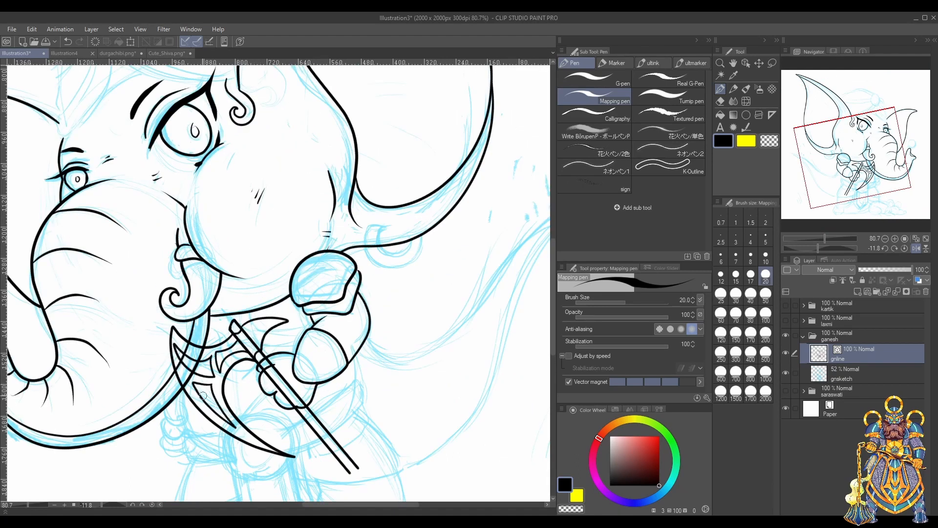
pyautogui.moveTo(202, 353); pyautogui.dragTo(198, 361)
pyautogui.moveTo(190, 375); pyautogui.dragTo(185, 384)
pyautogui.moveTo(248, 336); pyautogui.dragTo(264, 326)
pyautogui.moveTo(265, 327)
pyautogui.mouseDown()
pyautogui.moveTo(255, 345)
pyautogui.moveTo(298, 401)
pyautogui.mouseUp()
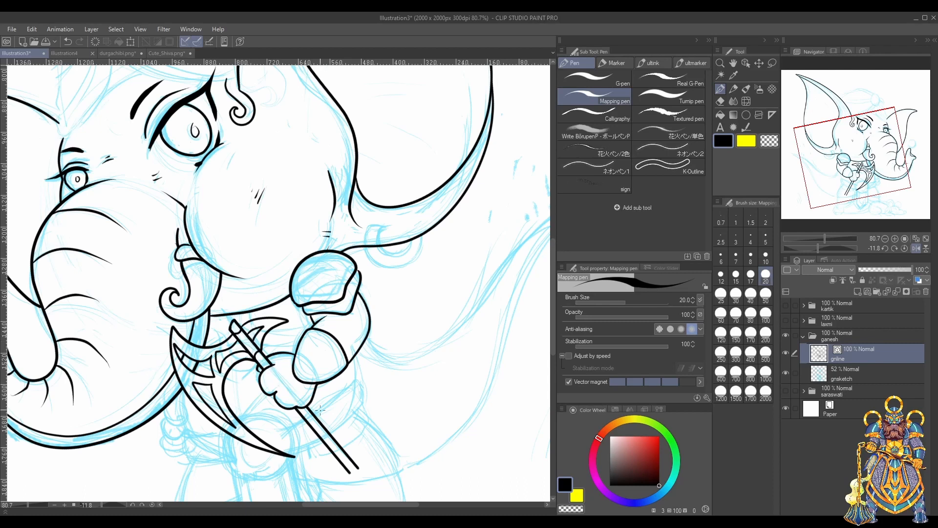
# Undo the angular panels drawn inside the axe blade
pyautogui.hotkey('ctrl', 'z')
pyautogui.hotkey('ctrl', 'z')
pyautogui.hotkey('ctrl', 'z')
pyautogui.hotkey('ctrl', 'z')
pyautogui.hotkey('ctrl', 'z')
pyautogui.hotkey('ctrl', 'z')
pyautogui.hotkey('ctrl', 'z')
pyautogui.hotkey('ctrl', 'z')
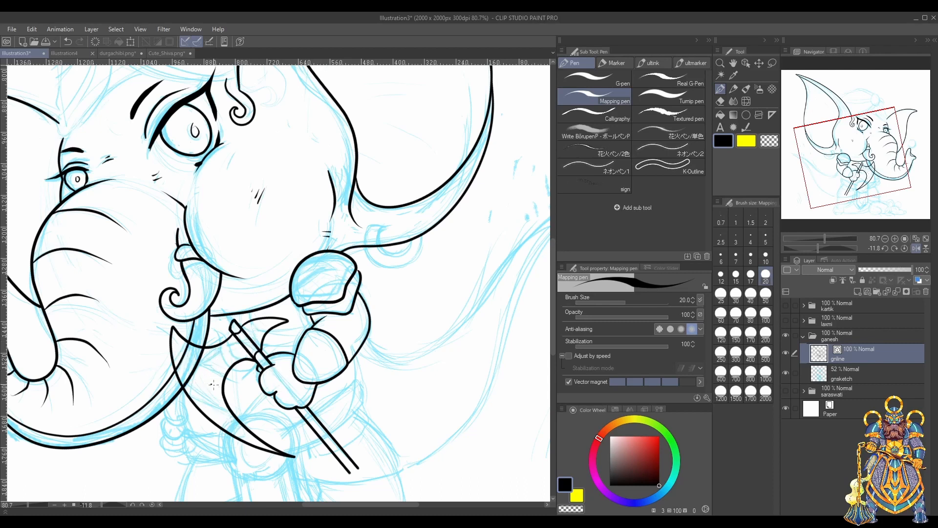
pyautogui.hotkey('ctrl', 'z')
pyautogui.hotkey('ctrl', 'z')
# Try different inner contour lines on the axe blade
pyautogui.moveTo(232, 360)
pyautogui.mouseDown()
pyautogui.moveTo(233, 424)
pyautogui.moveTo(217, 396)
pyautogui.mouseUp()
pyautogui.moveTo(184, 350)
pyautogui.mouseDown()
pyautogui.moveTo(203, 384)
pyautogui.moveTo(211, 356)
pyautogui.mouseUp()
pyautogui.hotkey('ctrl', 'z')
pyautogui.hotkey('ctrl', 'z')
pyautogui.hotkey('ctrl', 'z')
pyautogui.hotkey('ctrl', 'z')
# Tidy the lines crossing the axe blade and the upper end of its handle
pyautogui.moveTo(173, 329)
pyautogui.mouseDown()
pyautogui.moveTo(285, 456)
pyautogui.moveTo(231, 412)
pyautogui.mouseUp()
pyautogui.hotkey('ctrl', 'z')
pyautogui.hotkey('ctrl', 'z')
pyautogui.moveTo(190, 378)
pyautogui.mouseDown()
pyautogui.moveTo(183, 384)
pyautogui.moveTo(184, 350)
pyautogui.mouseUp()
pyautogui.moveTo(256, 343); pyautogui.dragTo(277, 325)
pyautogui.hotkey('ctrl', 'z')
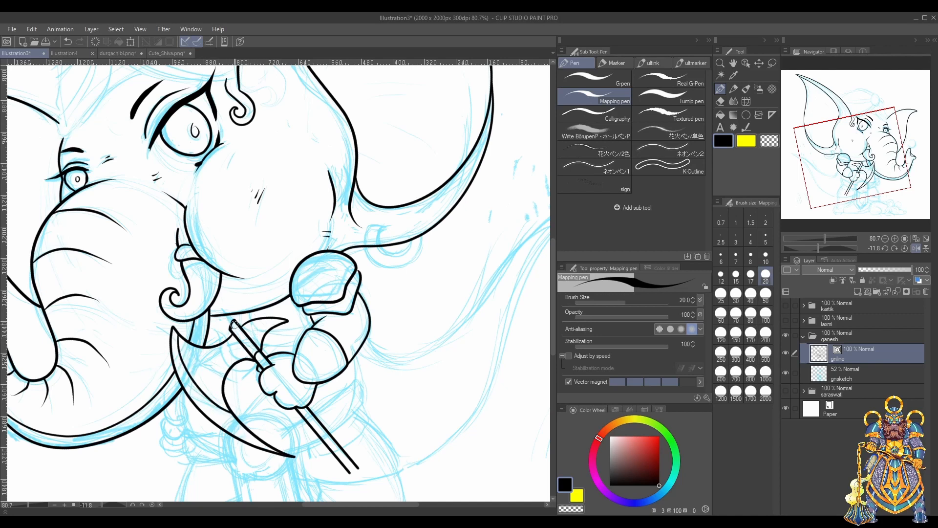
# Fill the axe blade with swirling ornament lines at brush size 17 and save the illustration
pyautogui.press('[')
pyautogui.moveTo(239, 342)
pyautogui.mouseDown()
pyautogui.moveTo(223, 357)
pyautogui.moveTo(194, 346)
pyautogui.mouseUp()
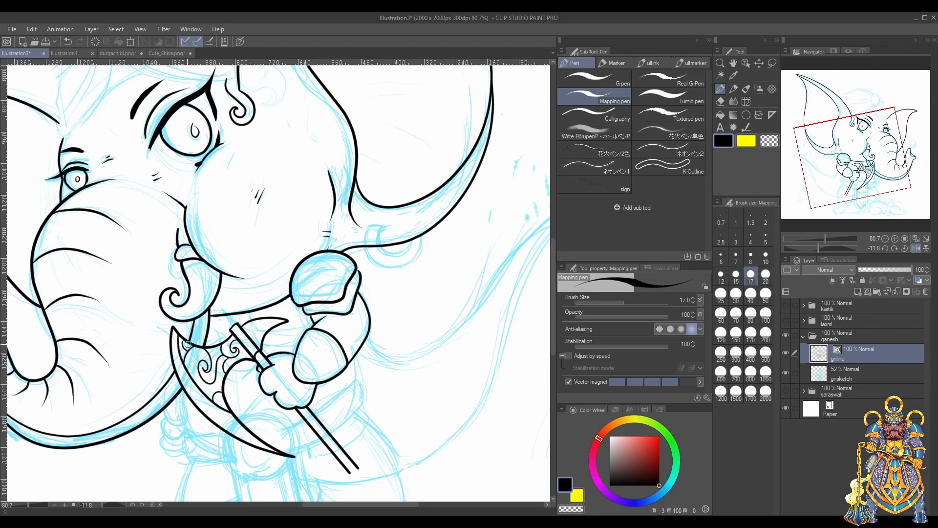
pyautogui.moveTo(251, 336); pyautogui.dragTo(264, 324)
pyautogui.hotkey('ctrl', 's')
# Ink a crossed leaf-like motif inside the rounded shoulder ornament
pyautogui.moveTo(305, 264)
pyautogui.mouseDown()
pyautogui.moveTo(306, 281)
pyautogui.moveTo(315, 269)
pyautogui.mouseUp()
pyautogui.moveTo(340, 267)
pyautogui.mouseDown()
pyautogui.moveTo(311, 301)
pyautogui.moveTo(327, 275)
pyautogui.moveTo(321, 288)
pyautogui.moveTo(301, 284)
pyautogui.moveTo(313, 294)
pyautogui.moveTo(323, 282)
pyautogui.mouseUp()
pyautogui.hotkey('ctrl', 'z')
pyautogui.hotkey('ctrl', 'z')
pyautogui.hotkey('ctrl', 'z')
pyautogui.hotkey('ctrl', 'z')
pyautogui.hotkey('ctrl', 'z')
pyautogui.hotkey('ctrl', 'z')
pyautogui.hotkey('ctrl', 'z')
pyautogui.hotkey('ctrl', 'z')
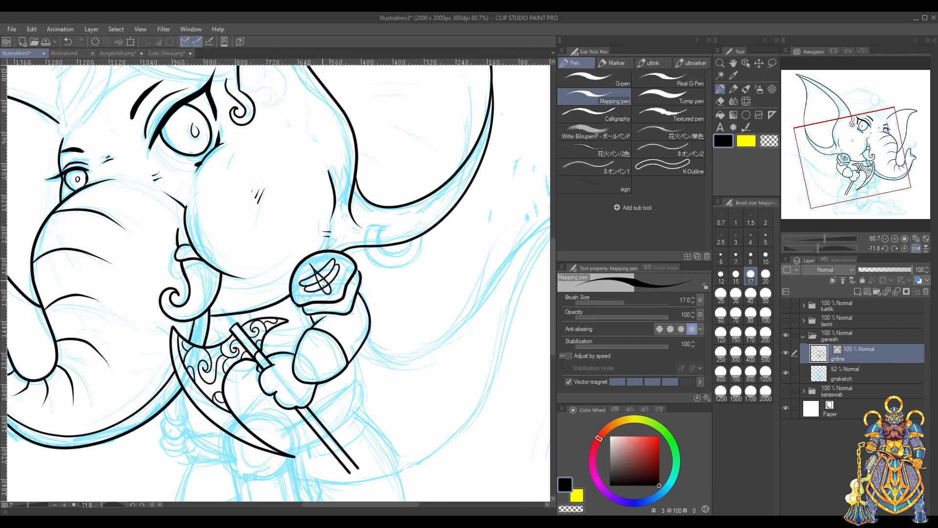
# Ink the hoop earring around the near ear's lower edge with the canvas rotated
pyautogui.moveTo(383, 226); pyautogui.dragTo(409, 239)
pyautogui.moveTo(386, 231)
pyautogui.mouseDown()
pyautogui.moveTo(376, 222)
pyautogui.moveTo(420, 236)
pyautogui.moveTo(287, 425)
pyautogui.mouseUp()
pyautogui.hotkey('ctrl', 'z')
pyautogui.moveTo(284, 379); pyautogui.dragTo(310, 394)
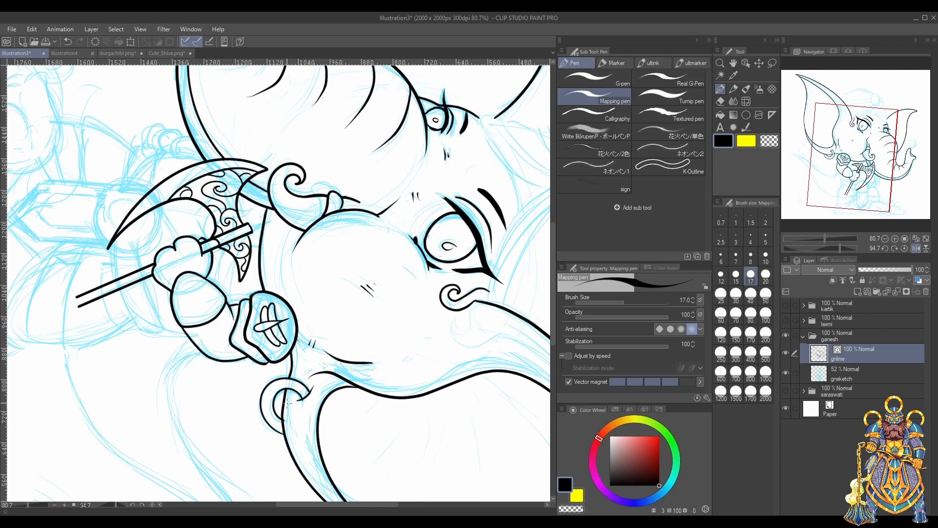
# Ink the curved belly and waistband lines behind the axe and select the Ellipse figure tool
pyautogui.scroll(-2, 281, 364)
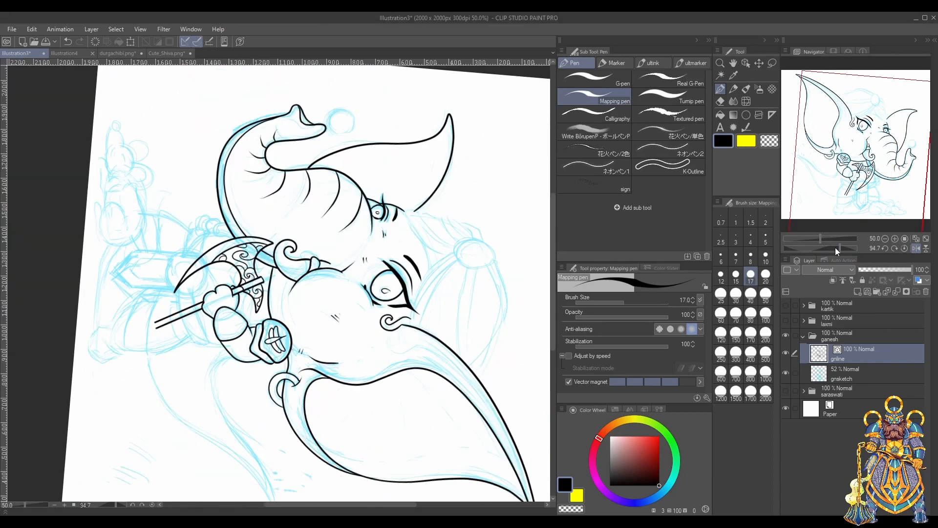
pyautogui.moveTo(838, 249); pyautogui.dragTo(818, 250)
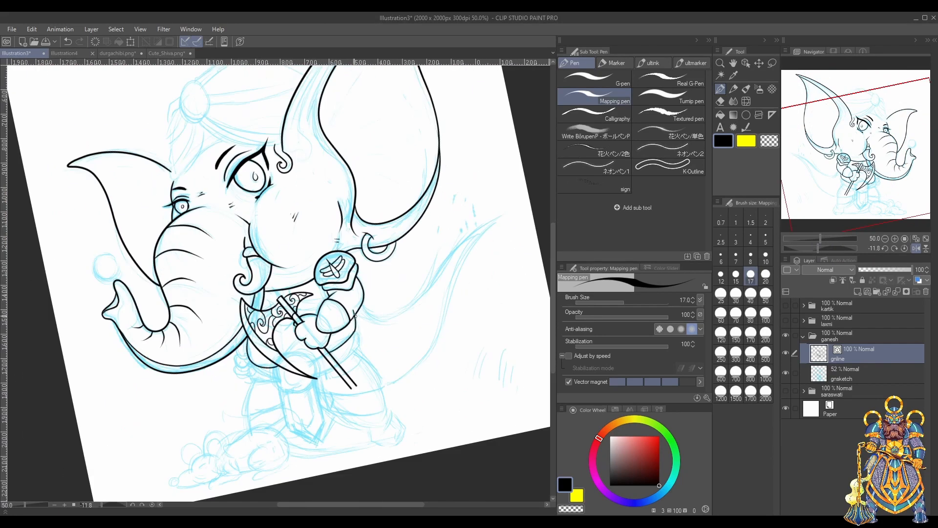
pyautogui.hotkey('ctrl', 'z')
pyautogui.moveTo(251, 343)
pyautogui.mouseDown()
pyautogui.moveTo(355, 308)
pyautogui.moveTo(357, 299)
pyautogui.moveTo(351, 312)
pyautogui.mouseUp()
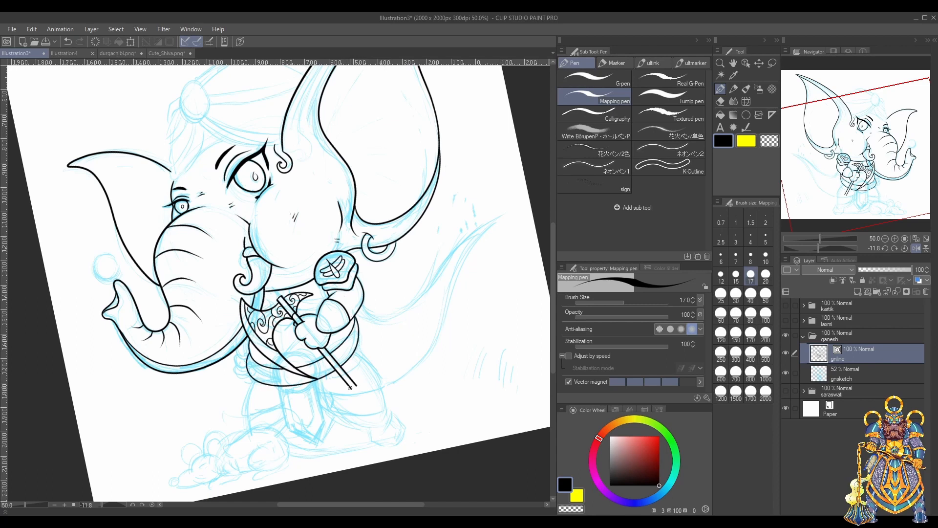
pyautogui.moveTo(356, 352)
pyautogui.mouseDown()
pyautogui.moveTo(345, 407)
pyautogui.moveTo(369, 381)
pyautogui.mouseUp()
pyautogui.hotkey('ctrl', 'z')
pyautogui.press('m')
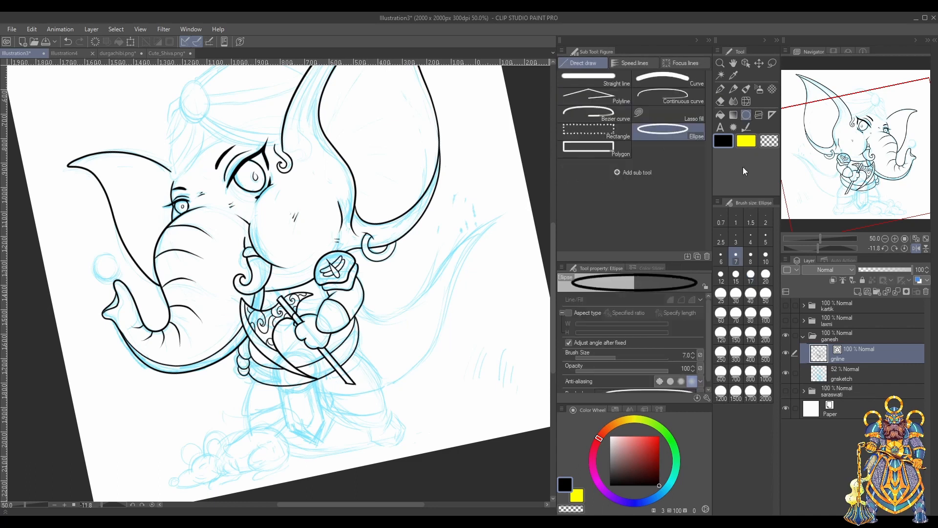
# Draw a large circle for the belt buckle and place it on the centre of the waistband
pyautogui.moveTo(440, 242)
pyautogui.mouseDown()
pyautogui.moveTo(413, 274)
pyautogui.moveTo(440, 242)
pyautogui.mouseUp()
pyautogui.hotkey('ctrl', 't')
pyautogui.moveTo(440, 284); pyautogui.dragTo(298, 366)
pyautogui.press('Return')
pyautogui.hotkey('ctrl', 'd')
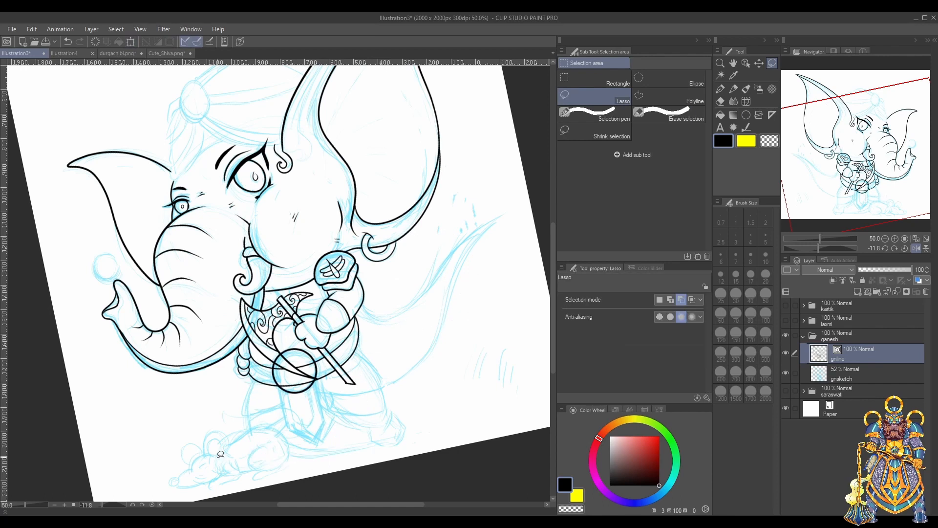
# Draw a smaller circle and place it inside the belt buckle as its inner ring
pyautogui.press('p')
pyautogui.moveTo(458, 260)
pyautogui.mouseDown()
pyautogui.moveTo(441, 274)
pyautogui.moveTo(460, 259)
pyautogui.moveTo(461, 228)
pyautogui.mouseUp()
pyautogui.press('m')
pyautogui.hotkey('ctrl', 't')
pyautogui.moveTo(464, 282); pyautogui.dragTo(303, 390)
pyautogui.press('Return')
pyautogui.scroll(2, 303, 389)
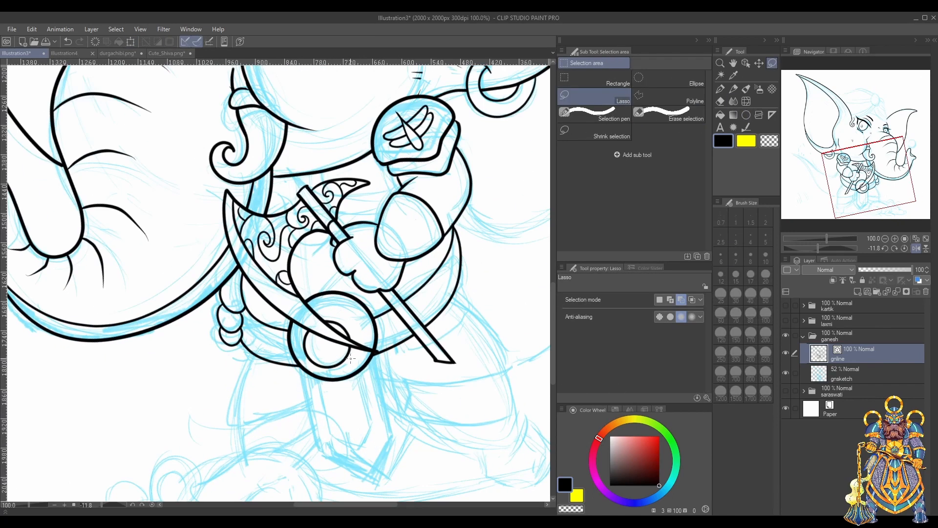
# Ink the pointed front panel hanging below the belt buckle, with nested chevrons inside it, using the Mapping pen
pyautogui.scroll(-1, 303, 390)
pyautogui.click(721, 90)
pyautogui.moveTo(328, 313)
pyautogui.mouseDown()
pyautogui.moveTo(362, 384)
pyautogui.moveTo(370, 372)
pyautogui.moveTo(263, 424)
pyautogui.mouseUp()
pyautogui.moveTo(258, 351)
pyautogui.mouseDown()
pyautogui.moveTo(277, 371)
pyautogui.moveTo(270, 381)
pyautogui.mouseUp()
pyautogui.moveTo(236, 384); pyautogui.dragTo(255, 398)
# Ink the flared garment hem on both sides of the hanging front panel with the canvas rotated
pyautogui.moveTo(828, 248); pyautogui.dragTo(819, 250)
pyautogui.moveTo(267, 330); pyautogui.dragTo(246, 378)
pyautogui.moveTo(246, 379)
pyautogui.mouseDown()
pyautogui.moveTo(299, 366)
pyautogui.moveTo(300, 375)
pyautogui.mouseUp()
pyautogui.moveTo(403, 302); pyautogui.dragTo(433, 349)
pyautogui.moveTo(433, 349); pyautogui.dragTo(343, 347)
pyautogui.moveTo(341, 351); pyautogui.dragTo(396, 370)
# Ink the resting mouse's head outline and its large pointed ears beside the figure's feet
pyautogui.scroll(3, 550, 280)
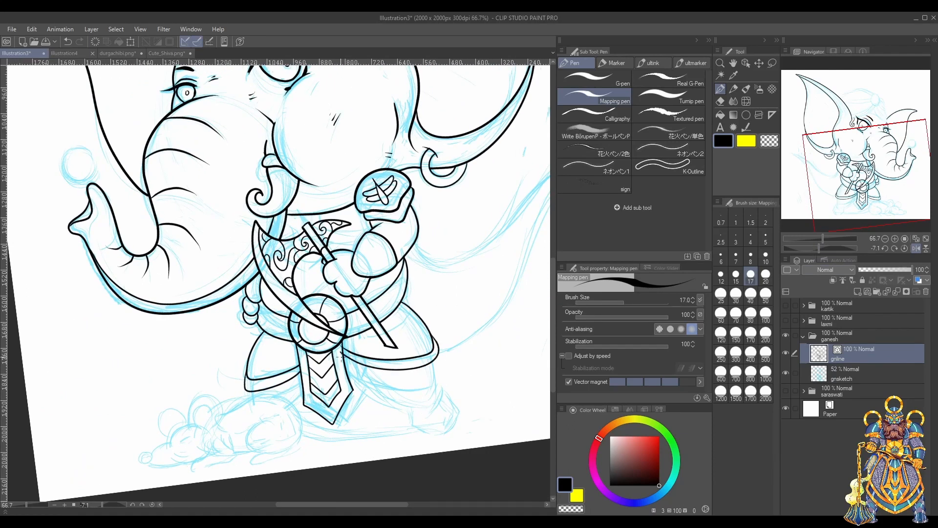
pyautogui.scroll(-6, 550, 280)
pyautogui.moveTo(172, 369); pyautogui.dragTo(216, 315)
pyautogui.moveTo(216, 315)
pyautogui.mouseDown()
pyautogui.moveTo(210, 361)
pyautogui.moveTo(161, 332)
pyautogui.mouseUp()
pyautogui.moveTo(162, 331); pyautogui.dragTo(171, 365)
pyautogui.moveTo(195, 353); pyautogui.dragTo(214, 321)
pyautogui.hotkey('ctrl', 'z')
# Ink the mouse's facial details with stabilization lowered to 16, undoing the unsatisfactory strokes
pyautogui.moveTo(209, 323)
pyautogui.mouseDown()
pyautogui.moveTo(212, 354)
pyautogui.moveTo(141, 389)
pyautogui.moveTo(213, 367)
pyautogui.moveTo(202, 360)
pyautogui.moveTo(180, 377)
pyautogui.mouseUp()
pyautogui.hotkey('ctrl', 'z')
pyautogui.hotkey('ctrl', 'z')
pyautogui.hotkey('ctrl', 'z')
pyautogui.hotkey('ctrl', 'z')
pyautogui.click(639, 347)
pyautogui.moveTo(163, 386); pyautogui.dragTo(175, 383)
pyautogui.hotkey('ctrl', 'z')
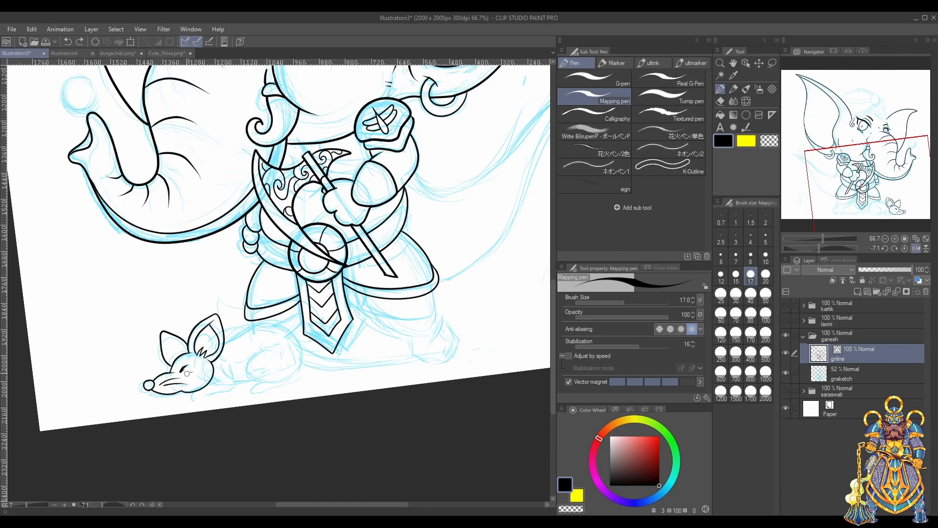
pyautogui.hotkey('ctrl', 'z')
# Set stabilization to 100 and ink the mouse's rounded back, haunch, hind foot and front paws
pyautogui.click(667, 346)
pyautogui.moveTo(221, 356)
pyautogui.mouseDown()
pyautogui.moveTo(294, 370)
pyautogui.moveTo(257, 381)
pyautogui.mouseUp()
pyautogui.moveTo(267, 381); pyautogui.dragTo(253, 393)
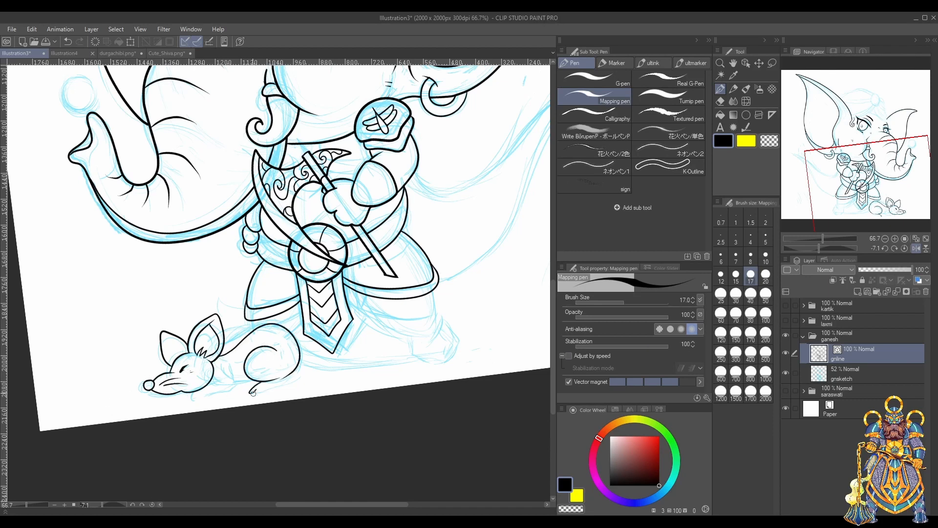
pyautogui.hotkey('ctrl', 'z')
pyautogui.moveTo(299, 364); pyautogui.dragTo(267, 388)
pyautogui.moveTo(213, 368); pyautogui.dragTo(214, 384)
pyautogui.moveTo(228, 370)
pyautogui.mouseDown()
pyautogui.moveTo(228, 390)
pyautogui.moveTo(205, 395)
pyautogui.mouseUp()
pyautogui.moveTo(196, 391); pyautogui.dragTo(191, 397)
pyautogui.moveTo(194, 398); pyautogui.dragTo(209, 394)
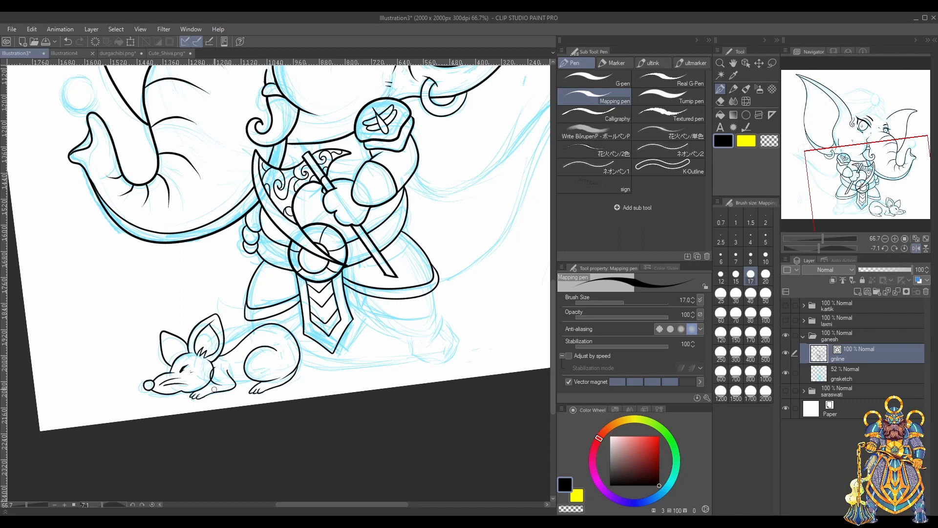
# Ink the mouse's long tapering tail below the front panel and divide it with short segment lines
pyautogui.moveTo(297, 339); pyautogui.dragTo(466, 337)
pyautogui.moveTo(298, 361)
pyautogui.mouseDown()
pyautogui.moveTo(463, 337)
pyautogui.moveTo(313, 370)
pyautogui.mouseUp()
pyautogui.moveTo(336, 356); pyautogui.dragTo(338, 376)
pyautogui.moveTo(358, 357); pyautogui.dragTo(357, 375)
pyautogui.moveTo(398, 353); pyautogui.dragTo(405, 364)
pyautogui.moveTo(416, 345); pyautogui.dragTo(423, 354)
pyautogui.moveTo(434, 337); pyautogui.dragTo(439, 347)
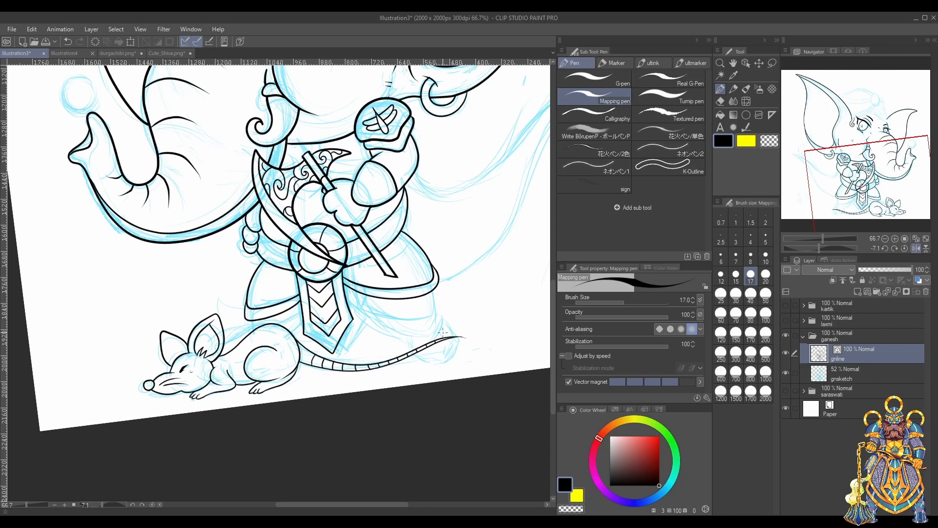
pyautogui.scroll(-2, 163, 420)
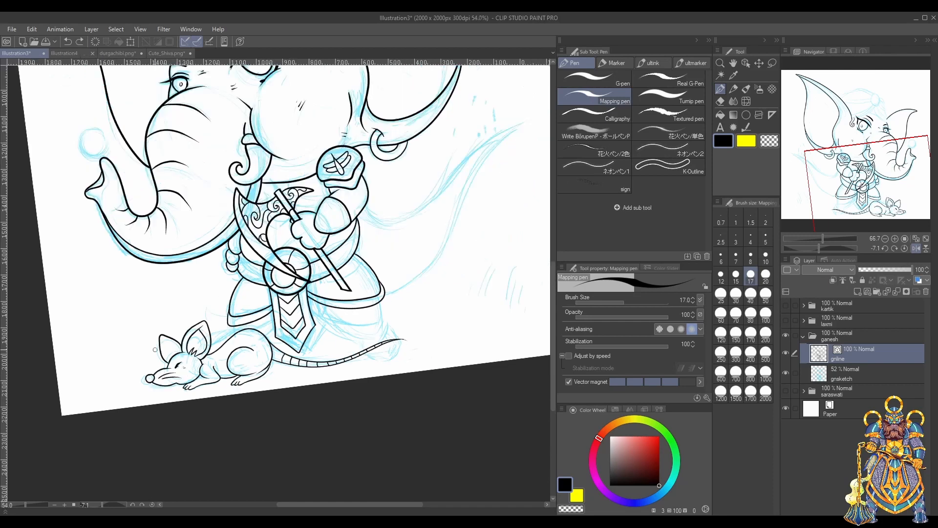
pyautogui.moveTo(171, 386); pyautogui.dragTo(161, 415)
pyautogui.moveTo(201, 378); pyautogui.dragTo(258, 371)
pyautogui.moveTo(201, 375)
pyautogui.mouseDown()
pyautogui.moveTo(259, 364)
pyautogui.moveTo(224, 361)
pyautogui.moveTo(255, 368)
pyautogui.mouseUp()
pyautogui.hotkey('ctrl', 'z')
pyautogui.hotkey('ctrl', 'z')
pyautogui.scroll(3, 195, 372)
pyautogui.moveTo(195, 257); pyautogui.dragTo(227, 231)
pyautogui.hotkey('ctrl', 'z')
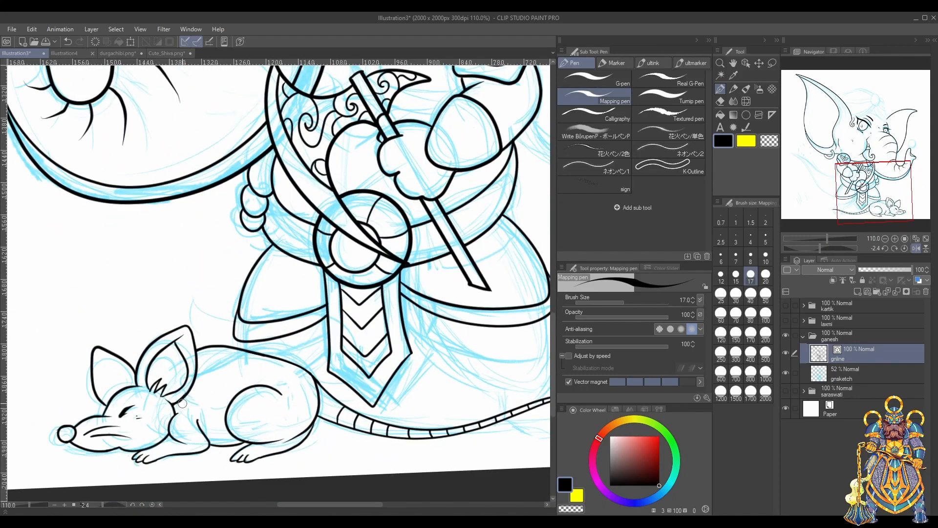
# Ink the lower garment's folds and the foot beside the mouse's tail in the mirrored view, and save the illustration
pyautogui.scroll(-4, 266, 422)
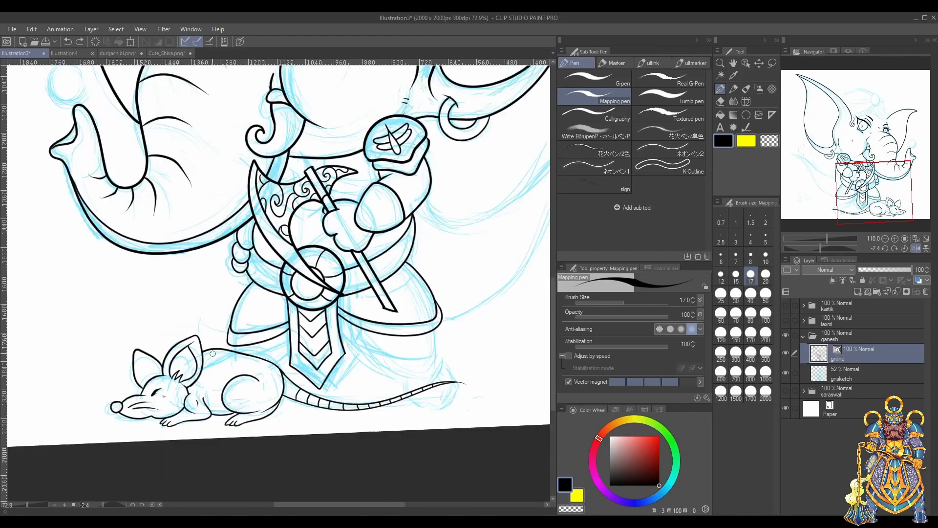
pyautogui.click(916, 249)
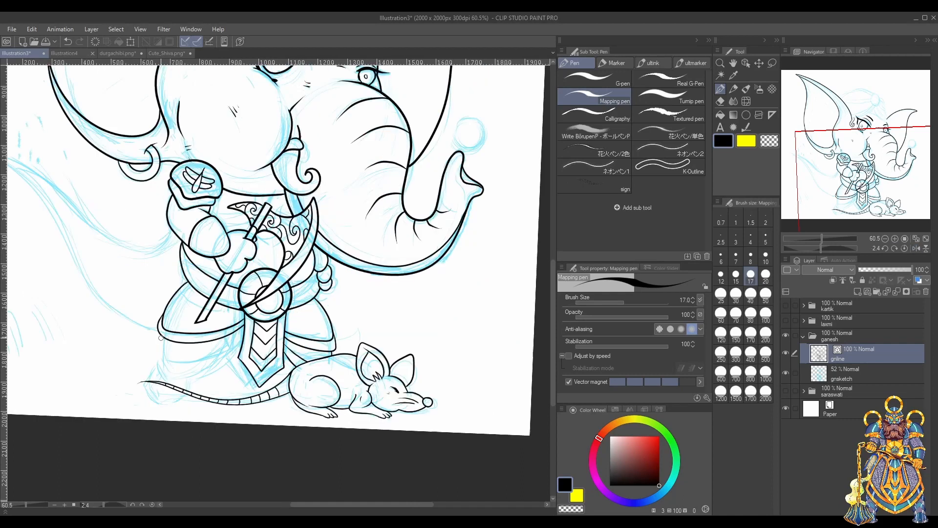
pyautogui.moveTo(159, 360); pyautogui.dragTo(244, 339)
pyautogui.moveTo(159, 348)
pyautogui.mouseDown()
pyautogui.moveTo(197, 380)
pyautogui.moveTo(239, 347)
pyautogui.mouseUp()
pyautogui.moveTo(153, 390); pyautogui.dragTo(177, 395)
pyautogui.moveTo(165, 369); pyautogui.dragTo(194, 388)
pyautogui.scroll(4, 197, 378)
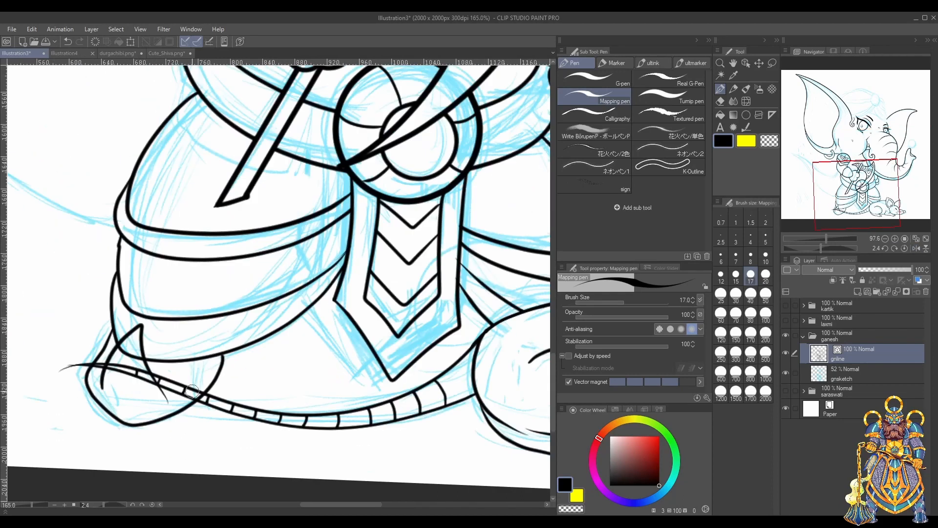
pyautogui.scroll(4, 124, 351)
pyautogui.hotkey('ctrl', 's')
pyautogui.scroll(-7, 124, 350)
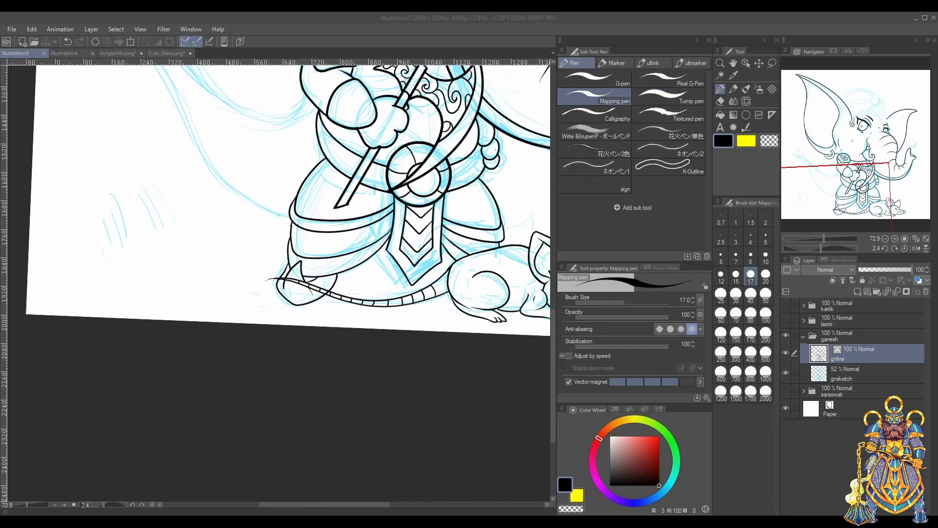
# Ink the curved band lines across the figure's forearm near the axe handle
pyautogui.scroll(-4, 290, 303)
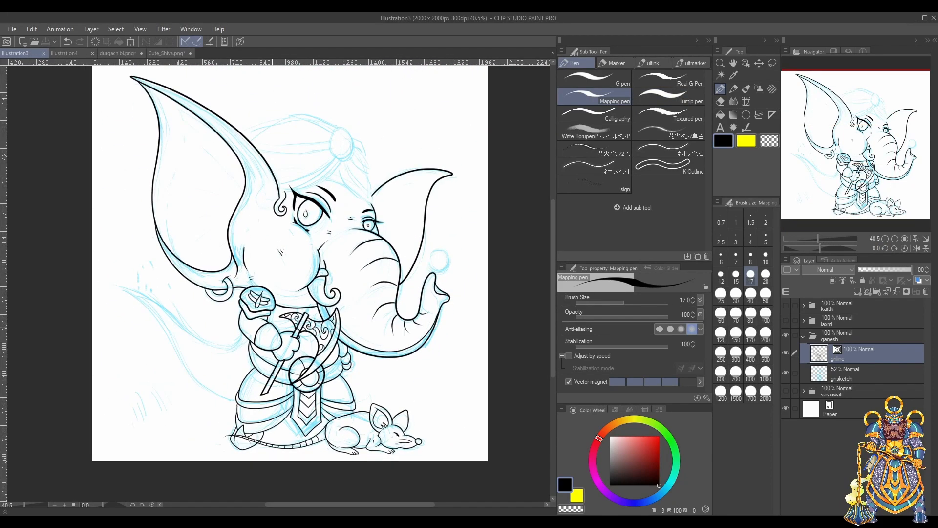
pyautogui.scroll(2, 290, 334)
pyautogui.moveTo(390, 347); pyautogui.dragTo(404, 334)
pyautogui.moveTo(284, 313); pyautogui.dragTo(261, 337)
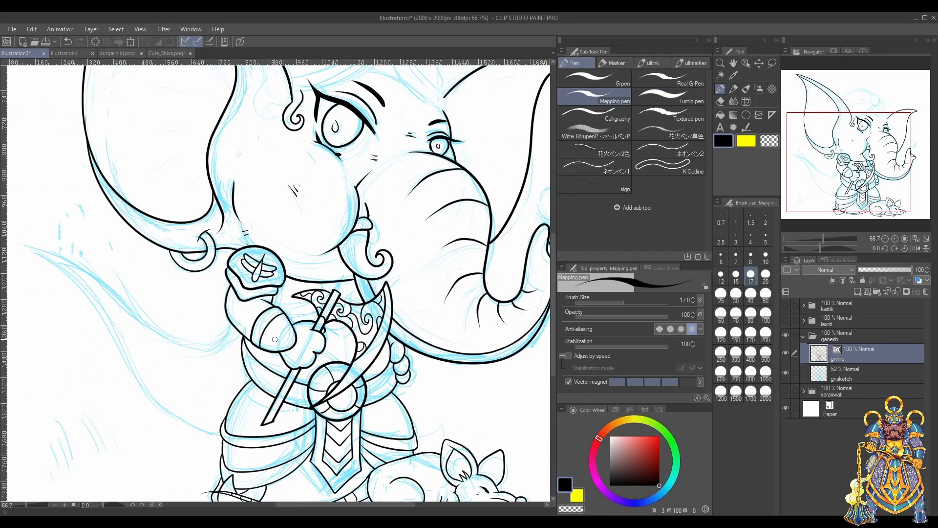
pyautogui.click(916, 248)
pyautogui.hotkey('ctrl', 'z')
# Ink the flowing pointed cloth behind the figure with an inner fold line and save the illustration
pyautogui.scroll(-2, 337, 301)
pyautogui.moveTo(327, 317); pyautogui.dragTo(477, 249)
pyautogui.moveTo(477, 249); pyautogui.dragTo(325, 385)
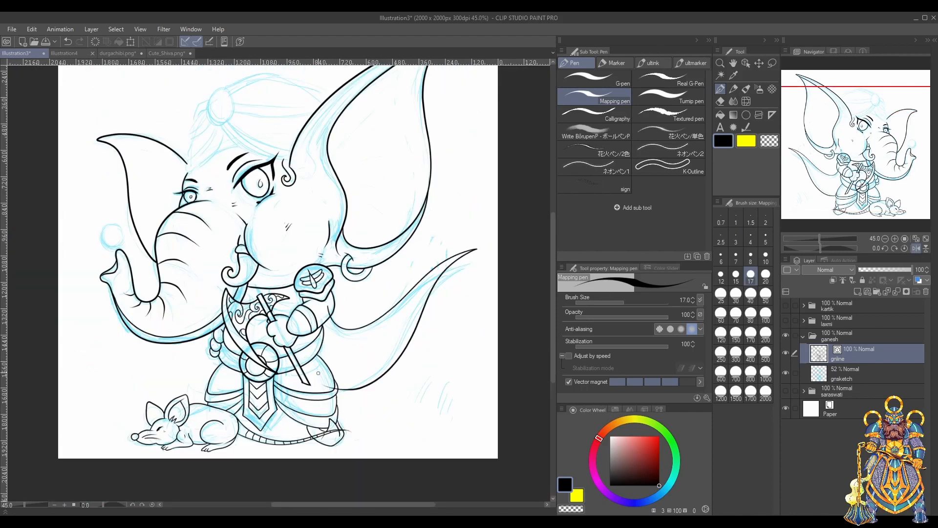
pyautogui.moveTo(323, 320); pyautogui.dragTo(455, 257)
pyautogui.hotkey('ctrl', 'z')
pyautogui.moveTo(321, 321)
pyautogui.mouseDown()
pyautogui.moveTo(436, 281)
pyautogui.moveTo(353, 350)
pyautogui.moveTo(477, 247)
pyautogui.mouseUp()
pyautogui.hotkey('ctrl', 'z')
pyautogui.hotkey('ctrl', 'z')
pyautogui.moveTo(320, 353); pyautogui.dragTo(470, 251)
pyautogui.scroll(-1, 318, 335)
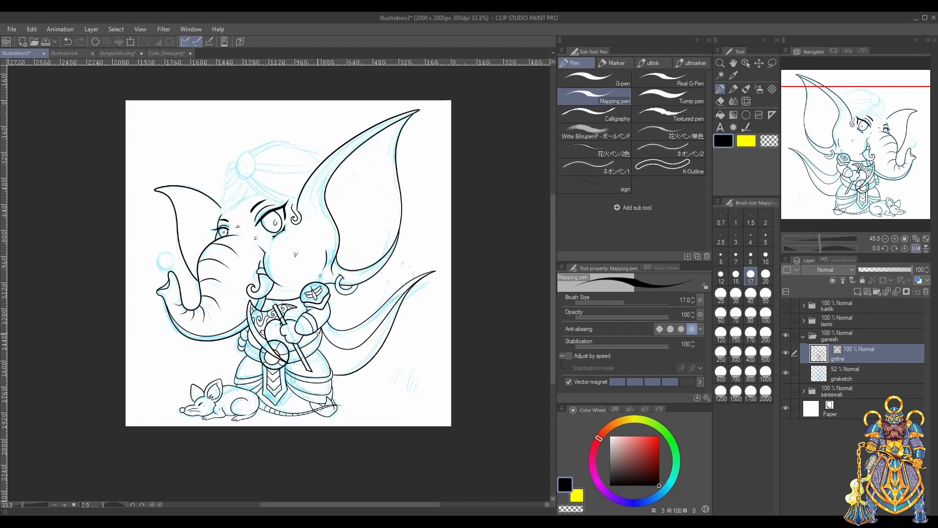
pyautogui.hotkey('ctrl', 's')
# Ink the turban's domed top, flame-shaped front ornament and hanging folds
pyautogui.scroll(2, 556, 253)
pyautogui.moveTo(249, 167)
pyautogui.mouseDown()
pyautogui.moveTo(243, 215)
pyautogui.moveTo(320, 197)
pyautogui.mouseUp()
pyautogui.moveTo(236, 195); pyautogui.dragTo(226, 212)
pyautogui.moveTo(237, 206); pyautogui.dragTo(219, 248)
pyautogui.moveTo(245, 218)
pyautogui.mouseDown()
pyautogui.moveTo(219, 248)
pyautogui.moveTo(307, 210)
pyautogui.mouseUp()
# Flip the canvas view and ink the turban's wrapped bands and the curved forehead edge beneath them
pyautogui.press('h')
pyautogui.moveTo(261, 239); pyautogui.dragTo(311, 218)
pyautogui.moveTo(239, 201); pyautogui.dragTo(301, 201)
pyautogui.hotkey('ctrl', 'z')
pyautogui.moveTo(244, 211); pyautogui.dragTo(295, 200)
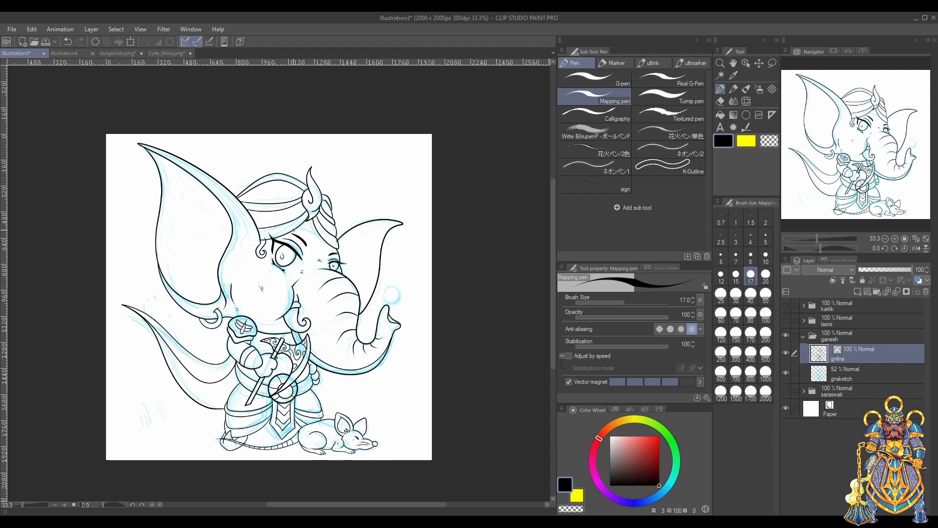
pyautogui.hotkey('ctrl', 'z')
pyautogui.scroll(3, 281, 218)
pyautogui.hotkey('ctrl', 'z')
pyautogui.moveTo(298, 248); pyautogui.dragTo(343, 237)
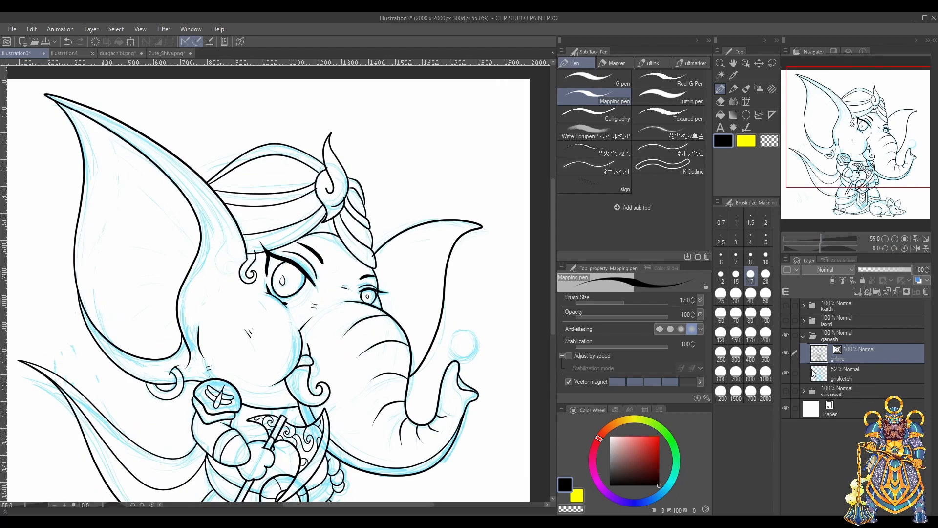
# Hide the gnsketch layer and check the line art on its own
pyautogui.click(796, 373)
pyautogui.click(785, 373)
pyautogui.click(825, 361)
pyautogui.scroll(2, 357, 170)
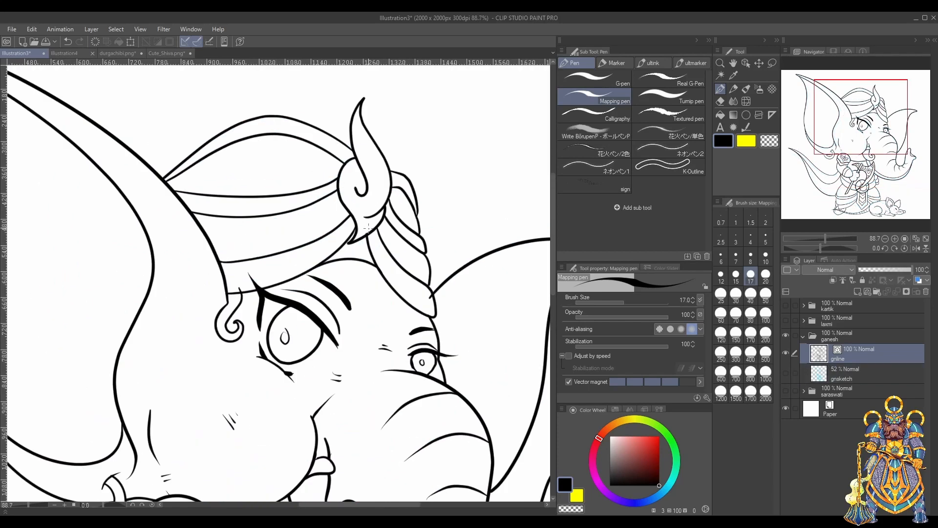
pyautogui.scroll(-4, 252, 281)
pyautogui.scroll(6, 421, 430)
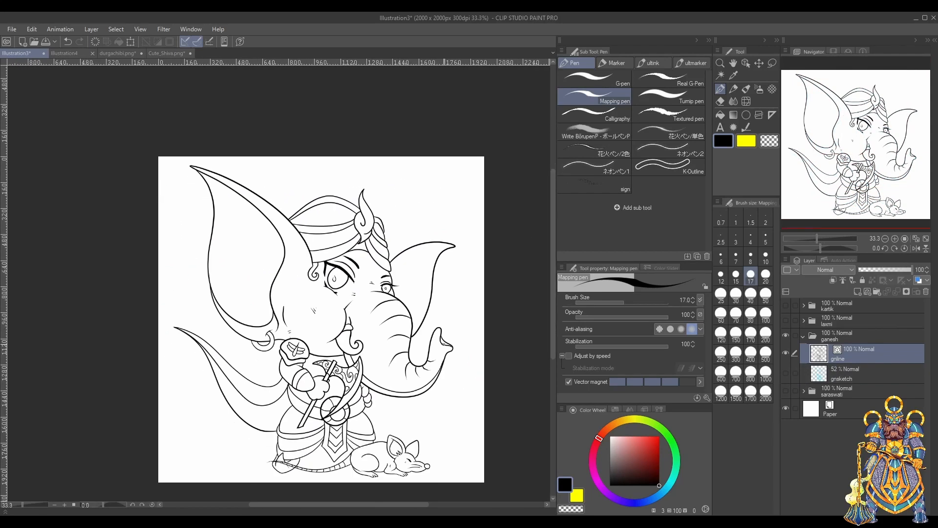
pyautogui.hotkey('ctrl', 'z')
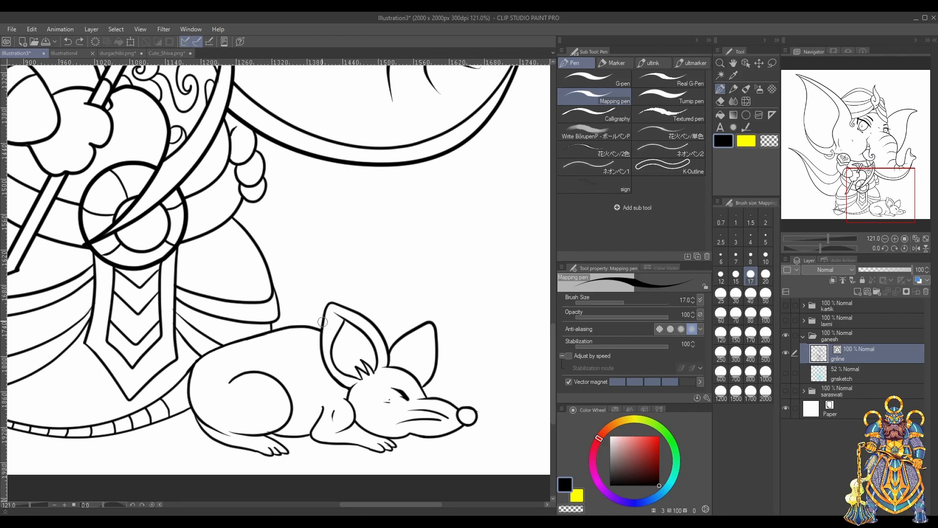
pyautogui.moveTo(321, 323); pyautogui.dragTo(198, 359)
pyautogui.hotkey('ctrl', 'z')
pyautogui.hotkey('ctrl', 'z')
pyautogui.hotkey('ctrl', 'z')
# Redraw the mouse's eye as a softly curved closed lid
pyautogui.moveTo(406, 393)
pyautogui.mouseDown()
pyautogui.moveTo(385, 386)
pyautogui.moveTo(407, 390)
pyautogui.moveTo(392, 391)
pyautogui.moveTo(408, 387)
pyautogui.moveTo(386, 384)
pyautogui.moveTo(394, 382)
pyautogui.mouseUp()
pyautogui.hotkey('ctrl', 'z')
pyautogui.hotkey('ctrl', 'z')
pyautogui.hotkey('ctrl', 'z')
pyautogui.hotkey('ctrl', 'z')
pyautogui.hotkey('ctrl', 'z')
# Turn off Vector magnet and redraw the mouse's lower jaw line
pyautogui.click(568, 381)
pyautogui.moveTo(396, 437)
pyautogui.mouseDown()
pyautogui.moveTo(462, 424)
pyautogui.moveTo(457, 431)
pyautogui.mouseUp()
pyautogui.hotkey('ctrl', 'z')
pyautogui.hotkey('ctrl', 'z')
pyautogui.hotkey('ctrl', 'z')
pyautogui.hotkey('ctrl', 'z')
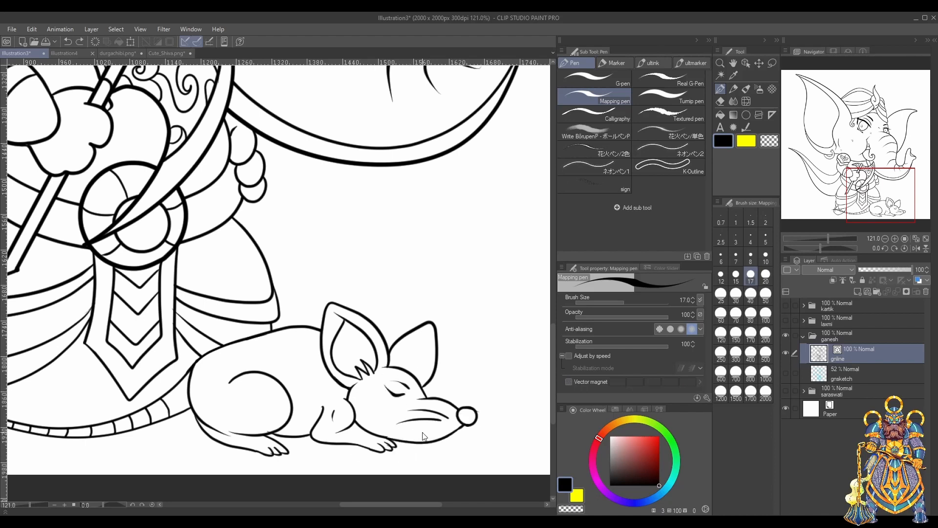
pyautogui.hotkey('ctrl', 'z')
pyautogui.moveTo(392, 438)
pyautogui.mouseDown()
pyautogui.moveTo(462, 427)
pyautogui.moveTo(407, 432)
pyautogui.moveTo(430, 437)
pyautogui.moveTo(381, 426)
pyautogui.moveTo(421, 436)
pyautogui.mouseUp()
pyautogui.hotkey('ctrl', 'z')
# Try a new line along the mouse's back, undo it and retouch the front leg line
pyautogui.scroll(-5, 178, 249)
pyautogui.scroll(5, 94, 186)
pyautogui.moveTo(250, 410); pyautogui.dragTo(356, 390)
pyautogui.hotkey('ctrl', 'z')
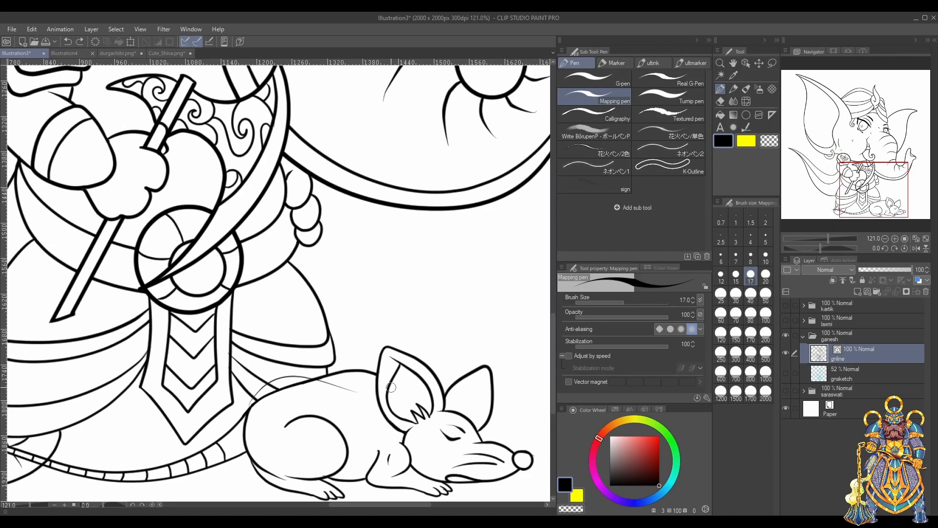
pyautogui.moveTo(378, 458); pyautogui.dragTo(372, 440)
# Draw thin vein lines inside both ears, add a short crease beside the near ear and save the illustration
pyautogui.scroll(-5, 321, 410)
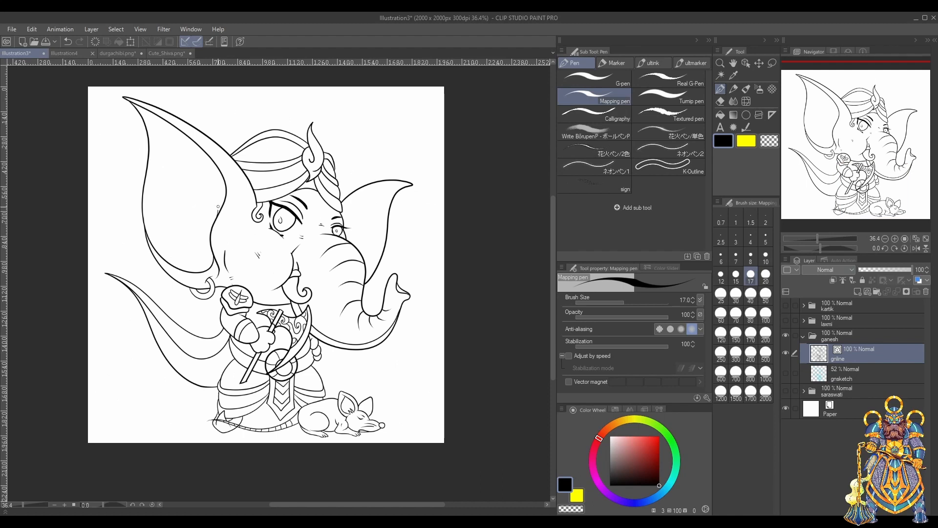
pyautogui.moveTo(218, 206); pyautogui.dragTo(171, 144)
pyautogui.moveTo(217, 220)
pyautogui.mouseDown()
pyautogui.moveTo(169, 168)
pyautogui.moveTo(161, 244)
pyautogui.mouseUp()
pyautogui.moveTo(213, 225); pyautogui.dragTo(194, 212)
pyautogui.hotkey('ctrl', 'z')
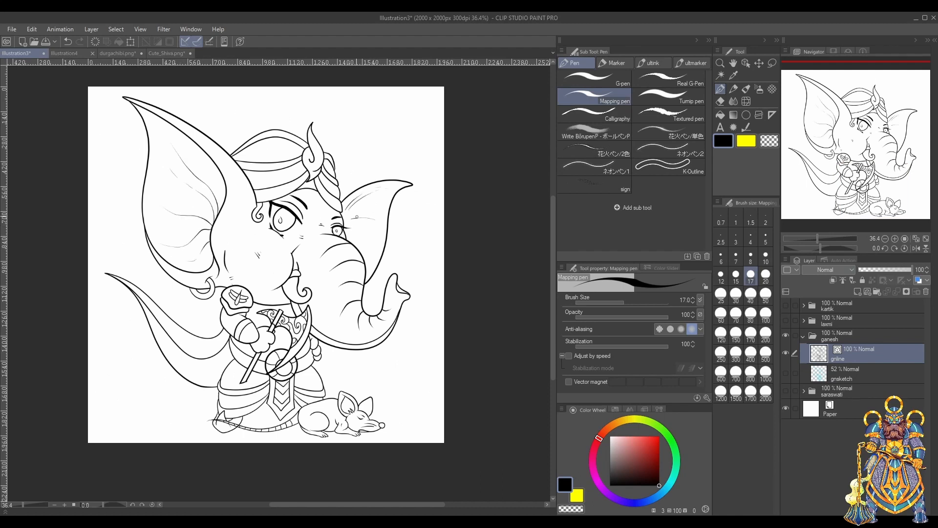
pyautogui.scroll(-2, 306, 210)
pyautogui.moveTo(251, 217); pyautogui.dragTo(248, 227)
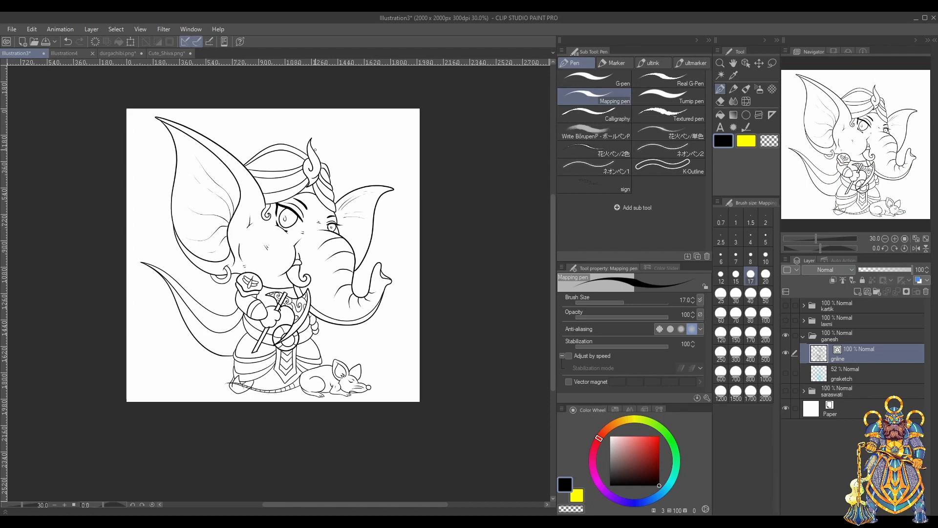
pyautogui.hotkey('ctrl', 's')
# Auto-select the area outside the figure on the gnline layer and invert the selection
pyautogui.scroll(2, 341, 252)
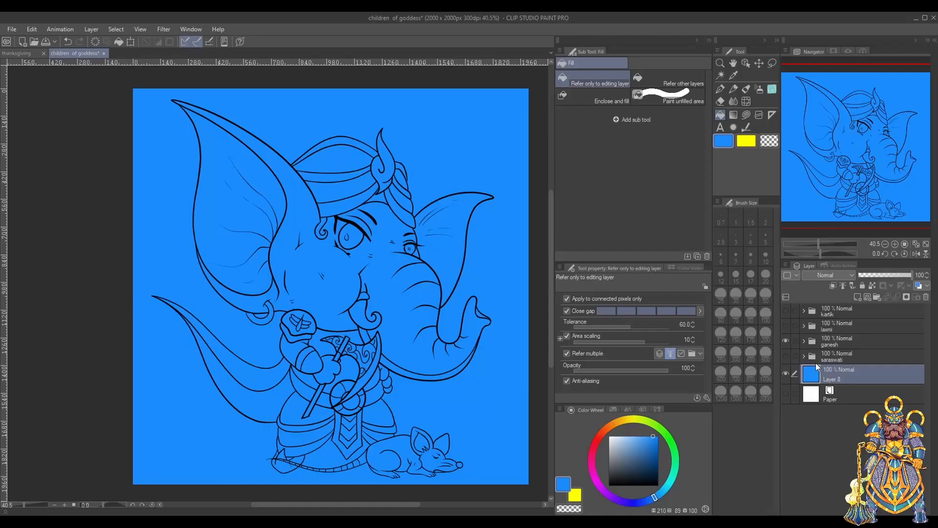
pyautogui.scroll(-3, 845, 430)
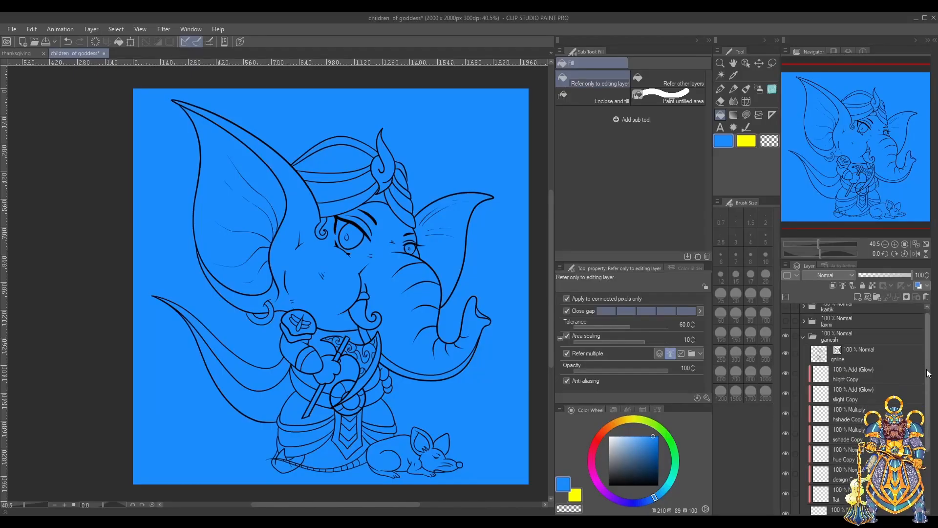
pyautogui.click(865, 330)
pyautogui.click(720, 75)
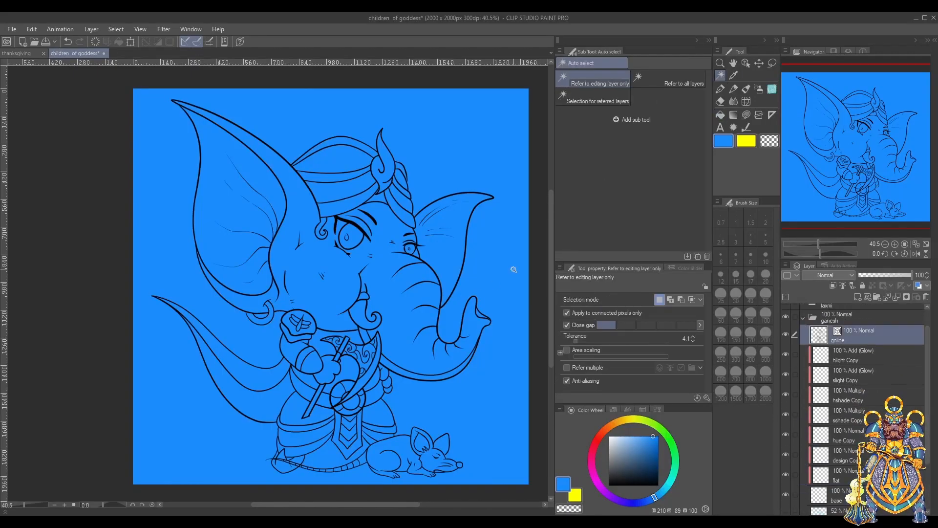
pyautogui.click(521, 337)
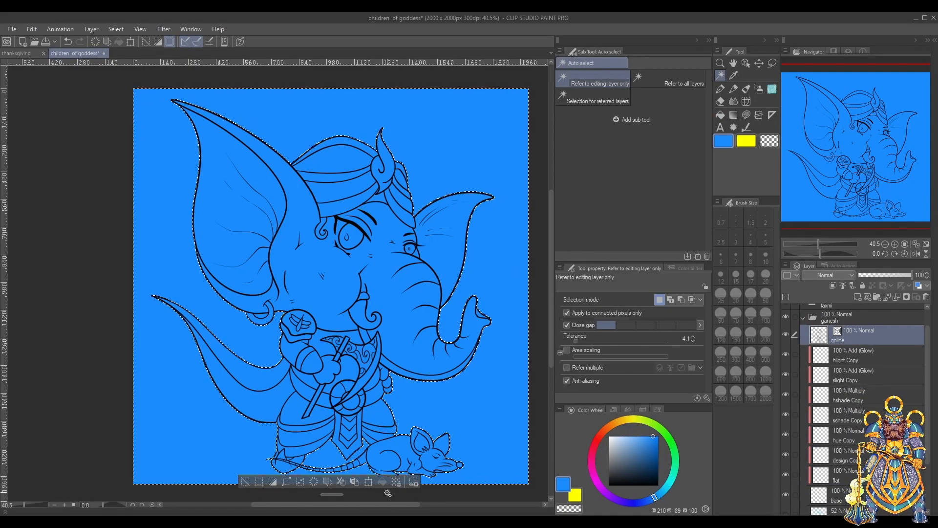
pyautogui.scroll(-3, 532, 317)
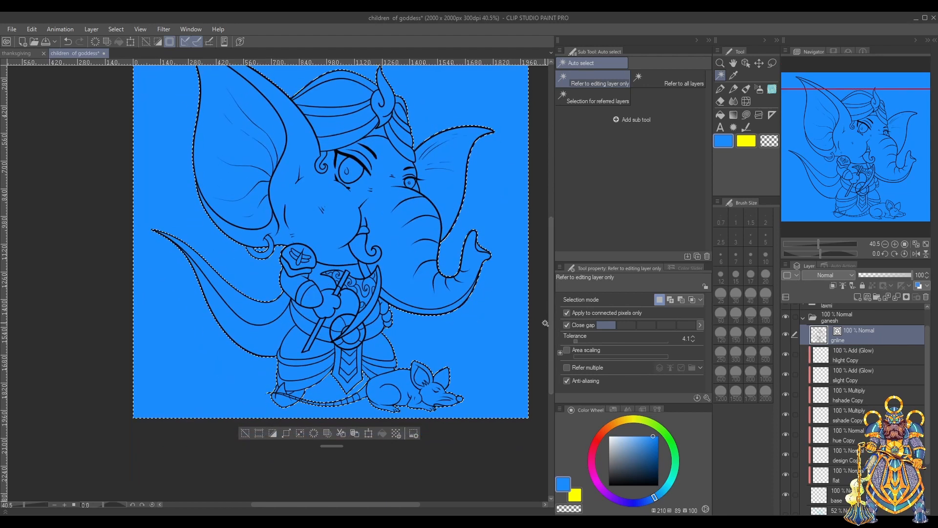
pyautogui.scroll(2, 548, 321)
pyautogui.click(273, 481)
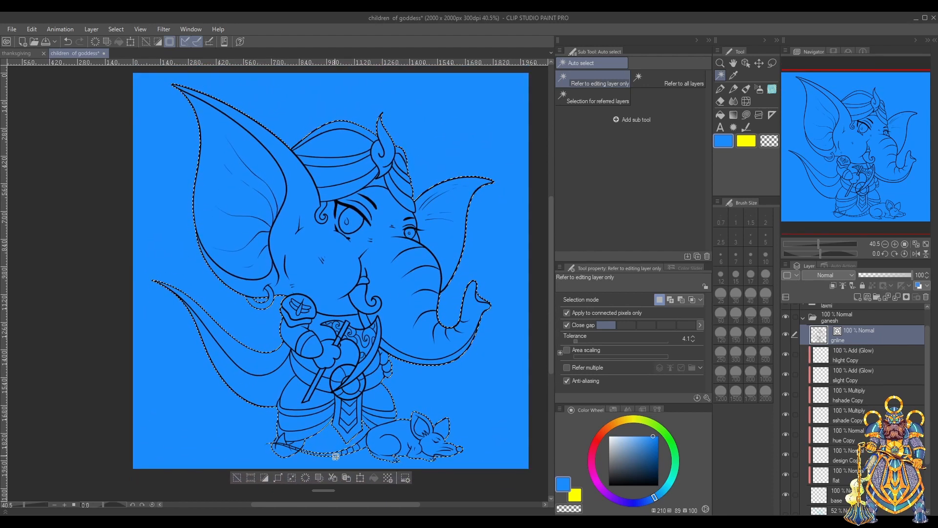
# Paint the selected silhouette white on the base layer with the Mapping pen at brush size 2000 and deselect
pyautogui.moveTo(928, 416); pyautogui.dragTo(928, 436)
pyautogui.click(848, 465)
pyautogui.click(720, 89)
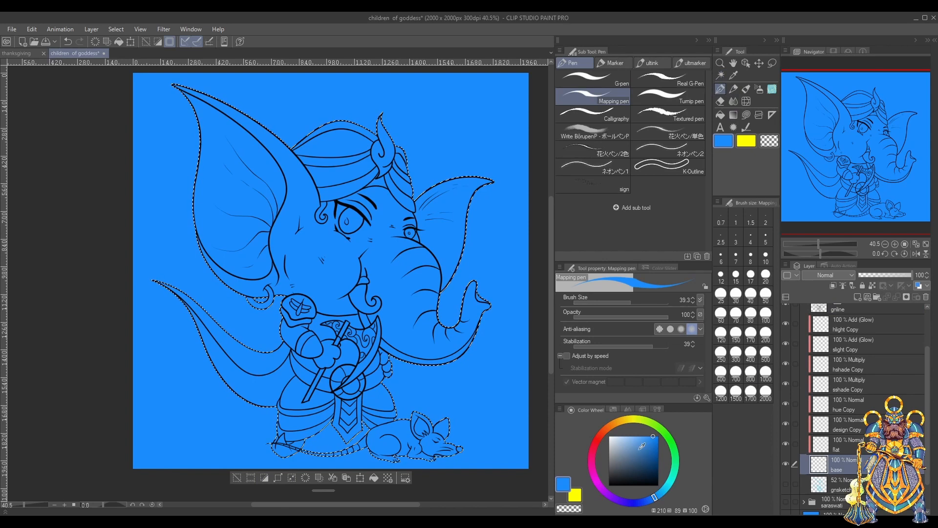
pyautogui.moveTo(362, 107); pyautogui.dragTo(206, 280)
pyautogui.moveTo(647, 302); pyautogui.dragTo(669, 302)
pyautogui.moveTo(96, 147)
pyautogui.mouseDown()
pyautogui.moveTo(123, 263)
pyautogui.moveTo(269, 393)
pyautogui.moveTo(356, 215)
pyautogui.moveTo(410, 234)
pyautogui.moveTo(440, 273)
pyautogui.mouseUp()
pyautogui.hotkey('ctrl', 'd')
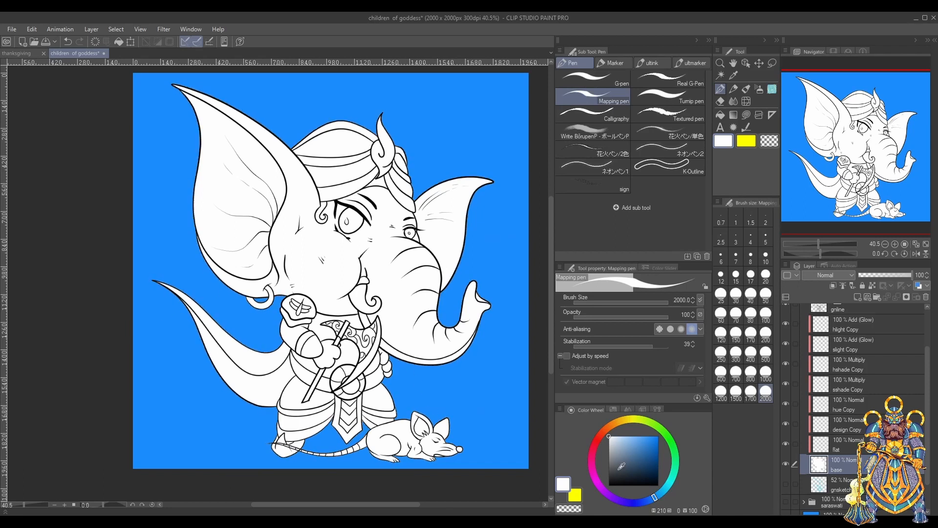
# Save the illustration, reduce the Mapping pen size to 4.8, activate the flat layer and choose a golden orange with hue 44
pyautogui.hotkey('ctrl', 's')
pyautogui.moveTo(552, 373); pyautogui.dragTo(553, 363)
pyautogui.click(611, 302)
pyautogui.click(846, 444)
pyautogui.click(622, 421)
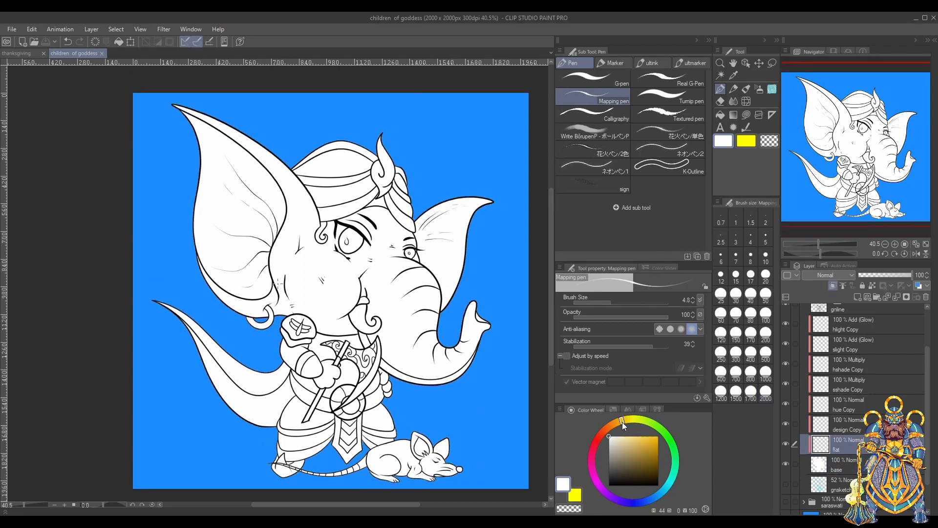
pyautogui.click(658, 438)
# Hide the blue background layer and ready the Fill tool on the flat layer
pyautogui.click(786, 482)
pyautogui.moveTo(928, 430)
pyautogui.mouseDown()
pyautogui.moveTo(930, 459)
pyautogui.moveTo(924, 417)
pyautogui.mouseUp()
pyautogui.click(786, 502)
pyautogui.press('g')
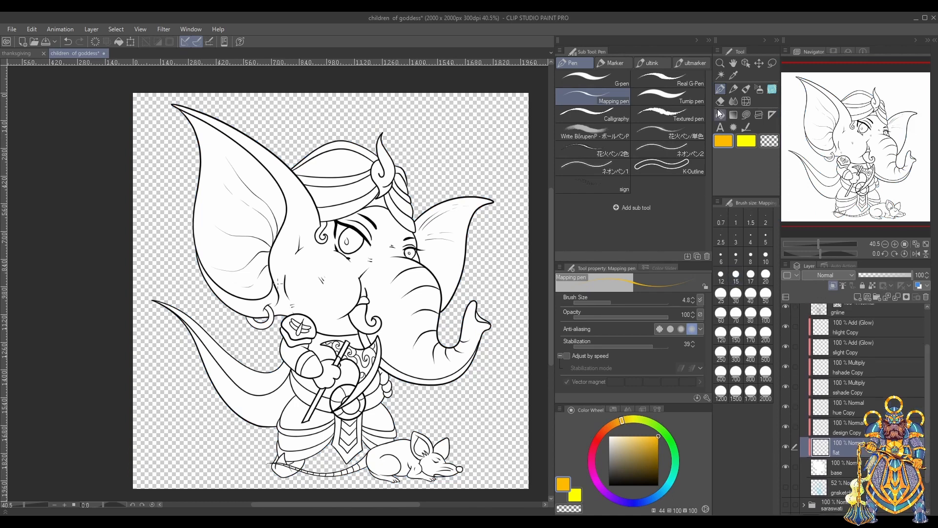
pyautogui.scroll(2, 858, 335)
pyautogui.click(858, 336)
pyautogui.moveTo(930, 409); pyautogui.dragTo(929, 442)
pyautogui.click(842, 428)
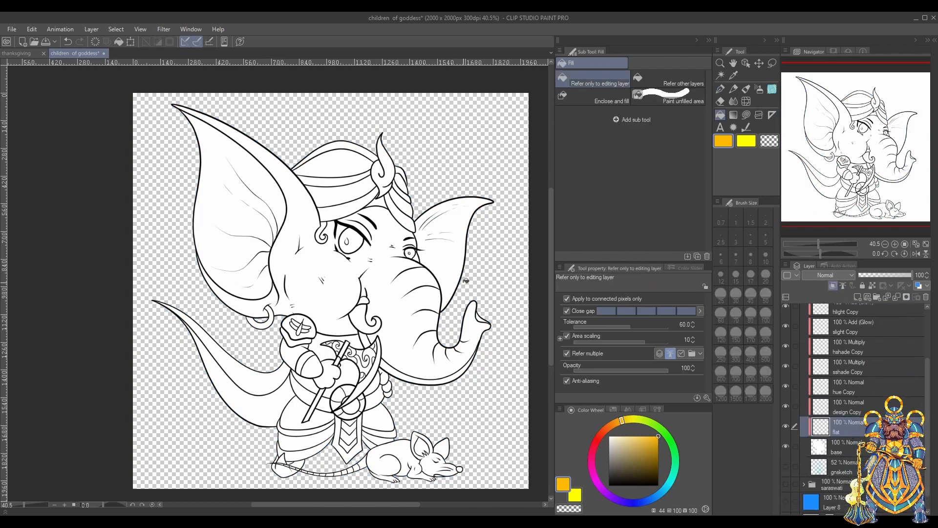
# Fill the turban's ornament and all its bands with golden orange
pyautogui.click(384, 168)
pyautogui.click(347, 211)
pyautogui.click(342, 181)
pyautogui.click(345, 145)
pyautogui.click(401, 172)
pyautogui.click(405, 194)
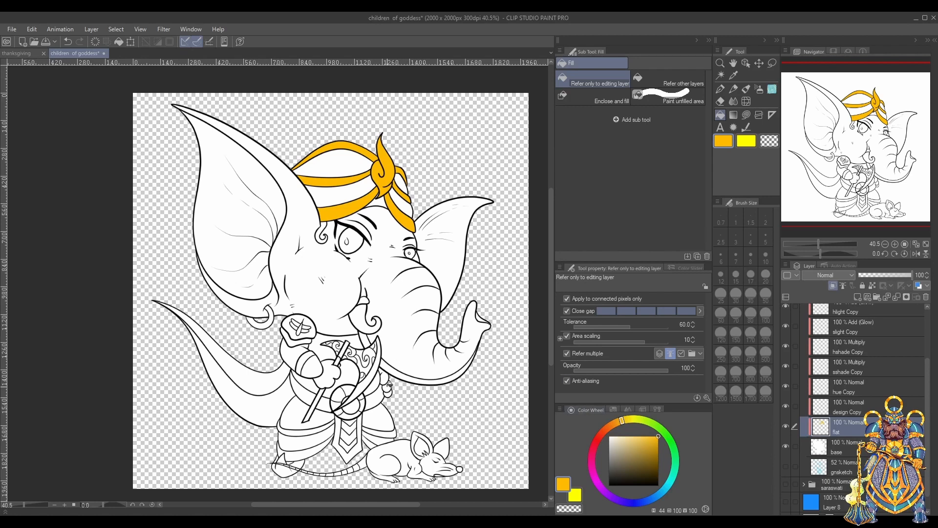
# Fill the sections of the round belt medallion in golden orange, blue and red
pyautogui.click(352, 408)
pyautogui.click(339, 394)
pyautogui.click(349, 415)
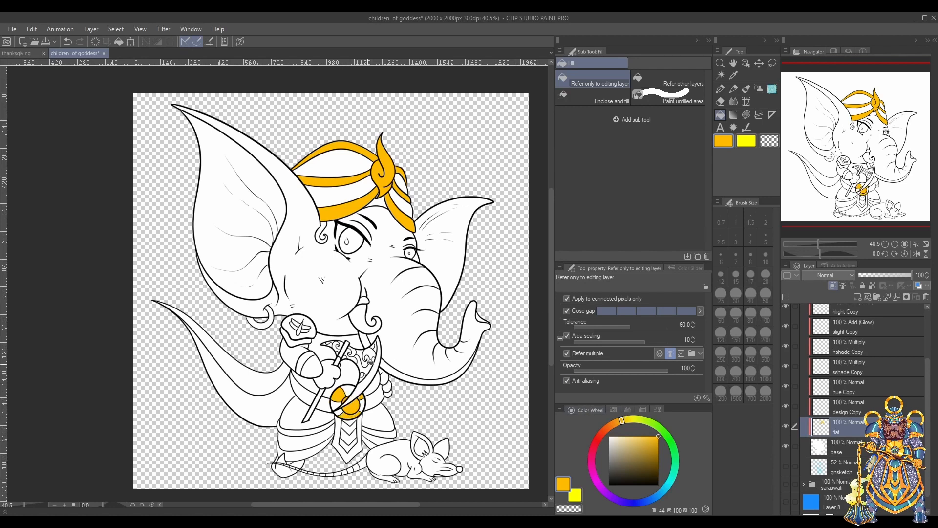
pyautogui.click(657, 496)
pyautogui.click(362, 404)
pyautogui.click(337, 404)
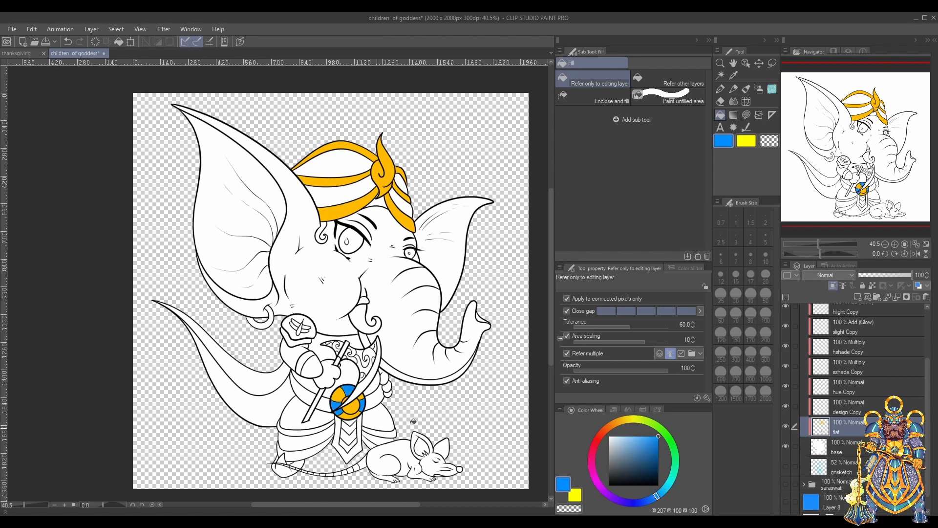
pyautogui.click(600, 432)
pyautogui.click(351, 406)
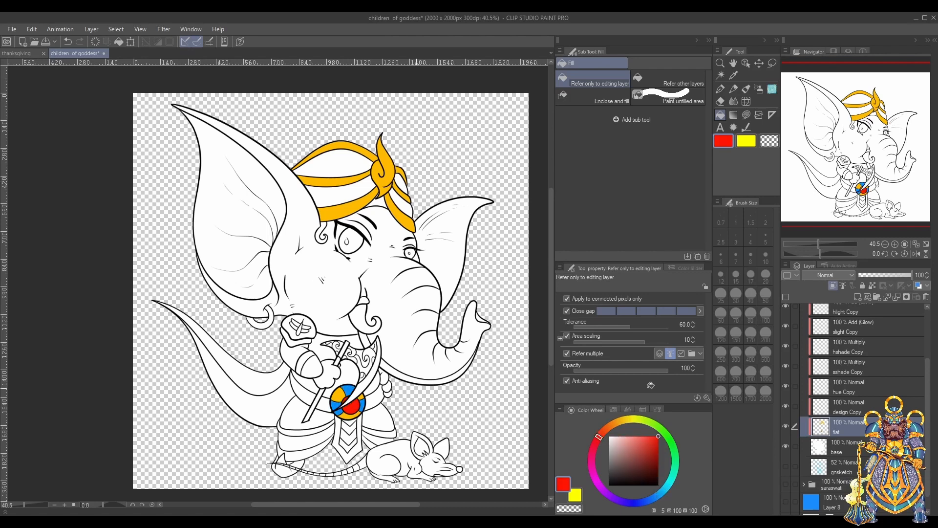
# Sample the medallion's orange and fill the earring, the arm band and the trim bands on both trouser legs
pyautogui.keyDown('alt'); pyautogui.click(340, 394); pyautogui.keyUp('alt')
pyautogui.click(271, 319)
pyautogui.click(305, 363)
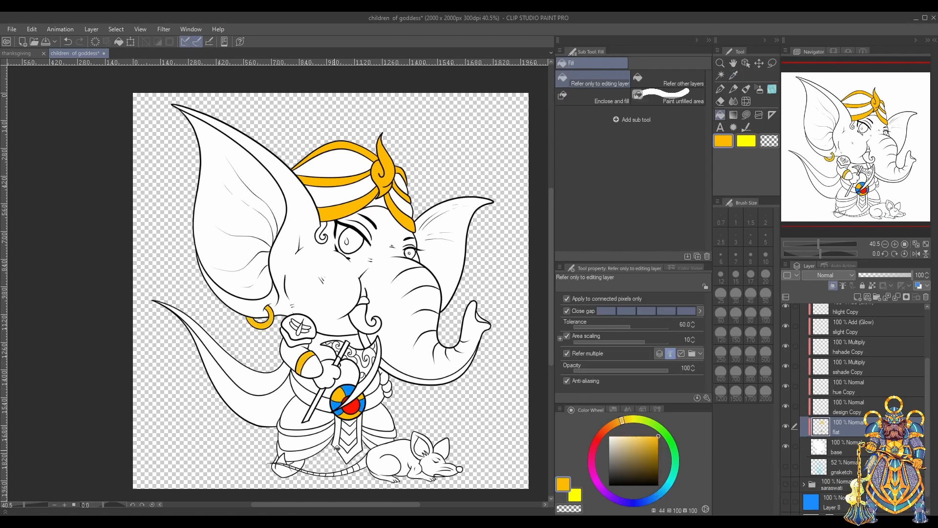
pyautogui.click(303, 427)
pyautogui.click(378, 432)
pyautogui.click(305, 450)
pyautogui.click(369, 442)
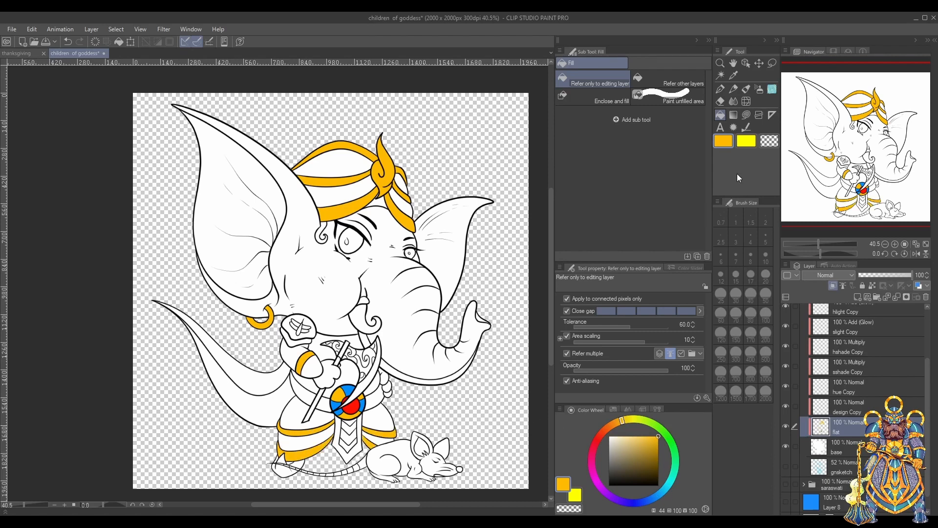
# Fill two chevrons of the hanging front sash with the medallion's blue and the sash border with its red
pyautogui.keyDown('alt'); pyautogui.click(361, 405); pyautogui.keyUp('alt')
pyautogui.click(348, 429)
pyautogui.click(348, 445)
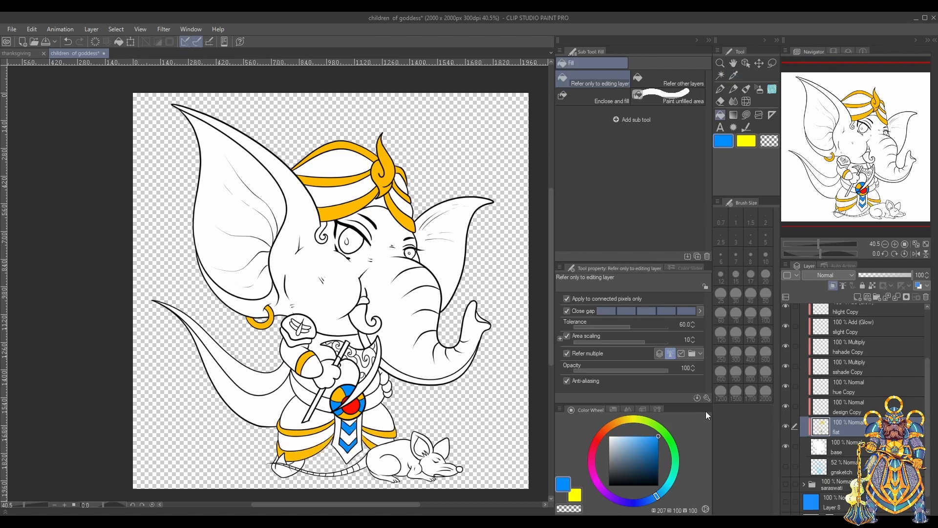
pyautogui.keyDown('alt'); pyautogui.click(361, 405); pyautogui.keyUp('alt')
pyautogui.click(362, 454)
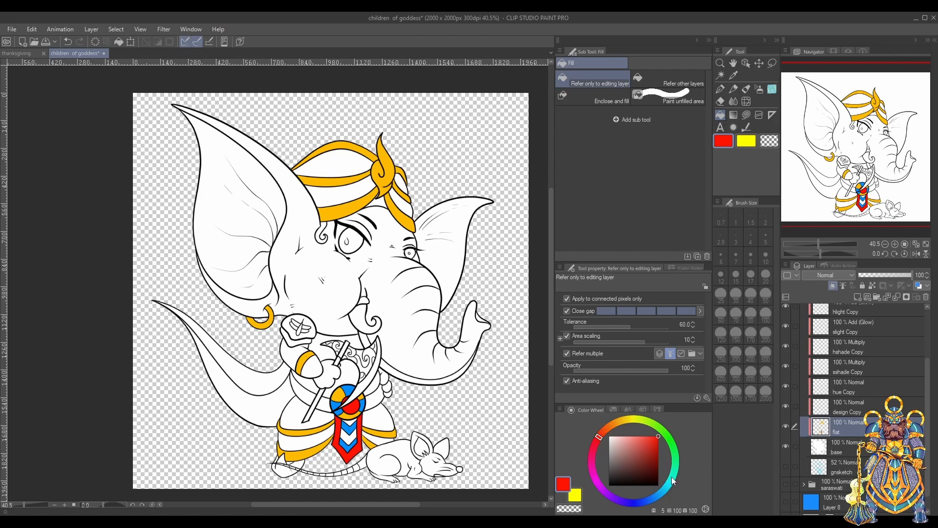
# Fill the turban's four cloth panels between the orange bands with blue
pyautogui.press('i')
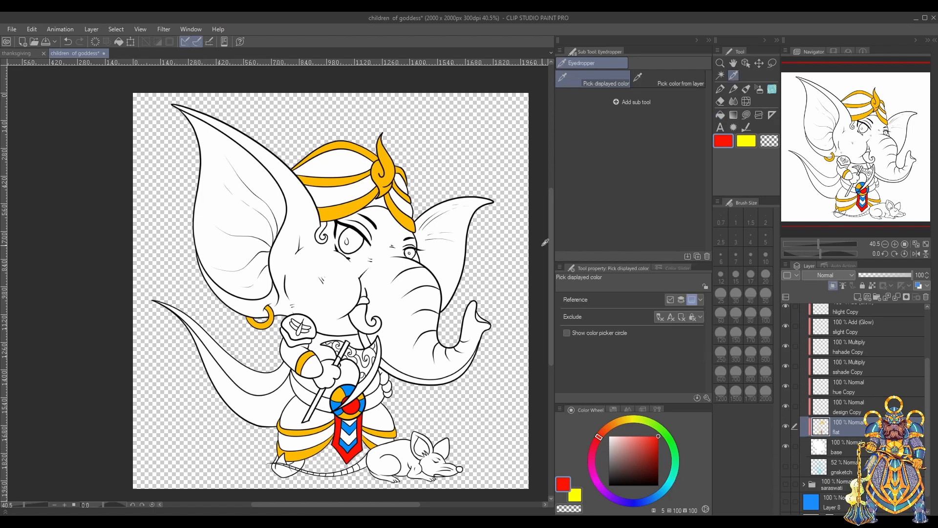
pyautogui.click(657, 495)
pyautogui.click(720, 115)
pyautogui.click(351, 166)
pyautogui.click(341, 195)
pyautogui.click(401, 184)
pyautogui.click(403, 204)
# Sample the medallion's red and fill the small section beneath the turban's ornament with it
pyautogui.click(734, 75)
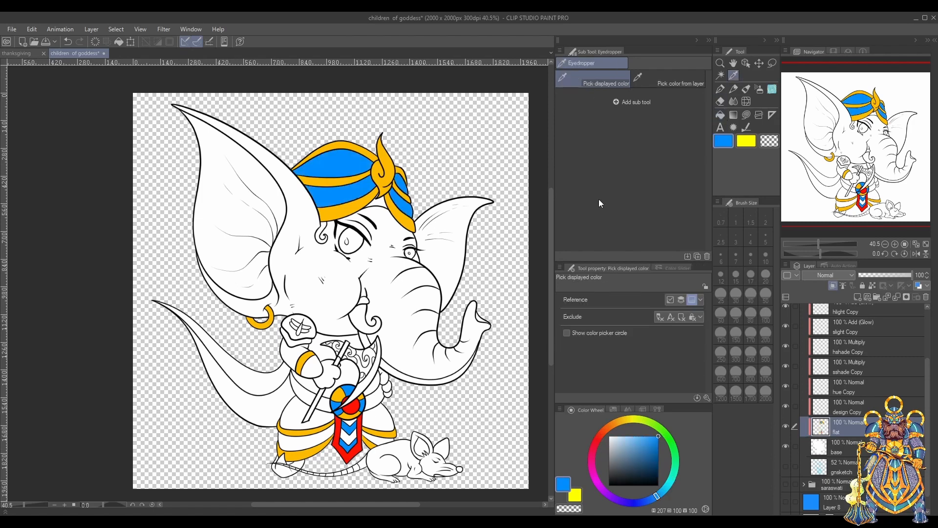
pyautogui.click(352, 405)
pyautogui.click(720, 115)
pyautogui.click(379, 200)
# Fill the hair curl beside the eye with a muted dark blue of hue 226, saturation 38 and value 48
pyautogui.moveTo(655, 495); pyautogui.dragTo(644, 502)
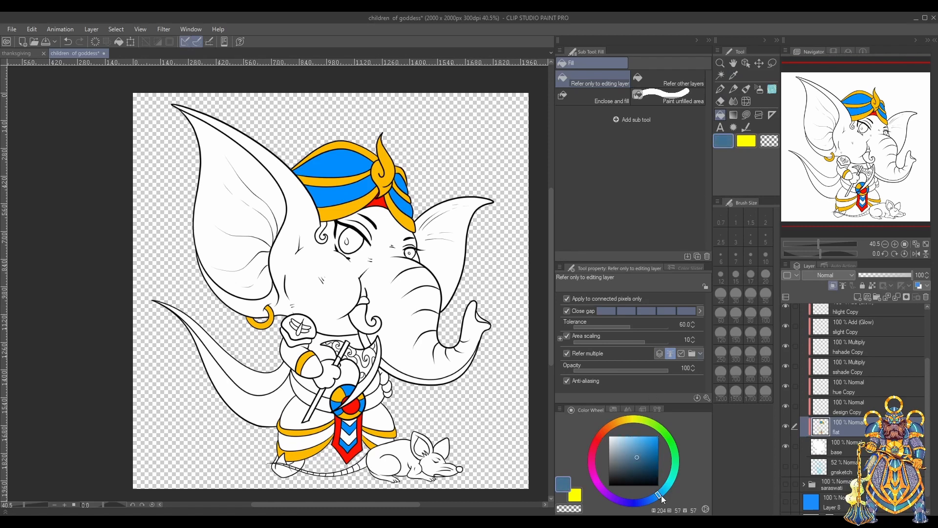
pyautogui.click(628, 461)
pyautogui.click(324, 235)
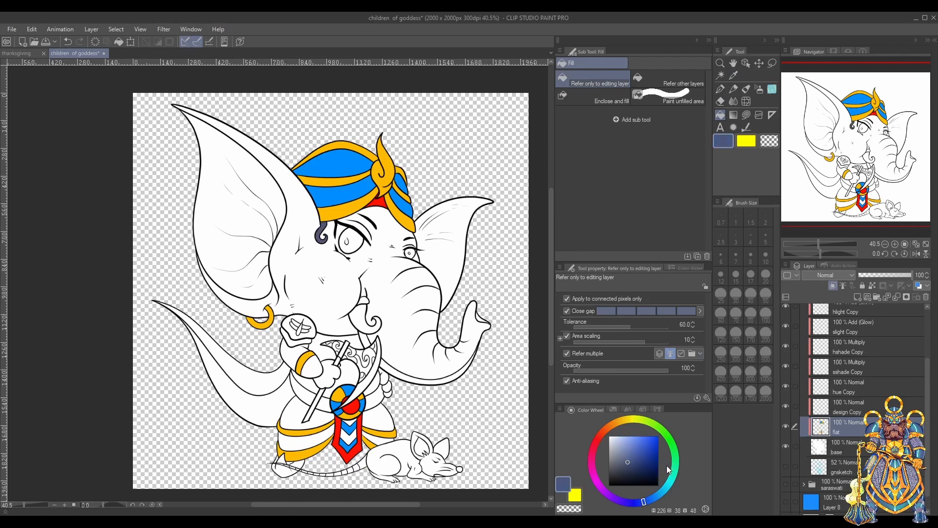
# Fill the inside of the near ear with a pale pink of hue 311, saturation 14 and value 98
pyautogui.click(593, 474)
pyautogui.click(620, 439)
pyautogui.click(235, 205)
pyautogui.click(616, 437)
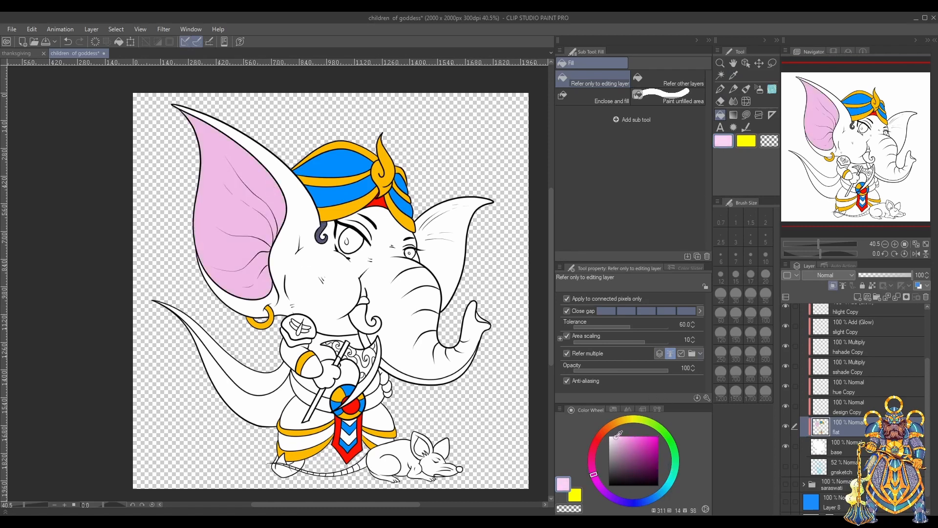
pyautogui.click(245, 210)
# Fill the trunk's underside and tip opening with the same pale pink and save the illustration
pyautogui.click(418, 381)
pyautogui.click(453, 377)
pyautogui.click(482, 320)
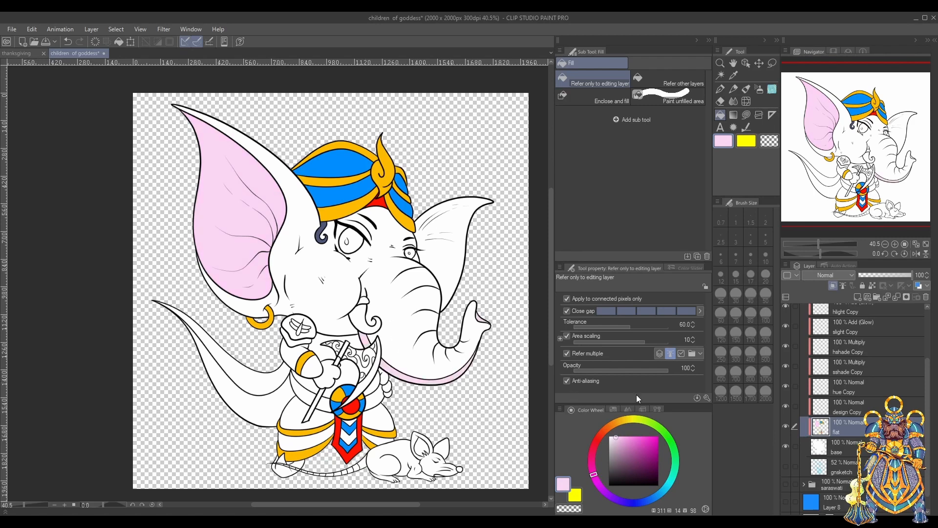
pyautogui.hotkey('ctrl', 's')
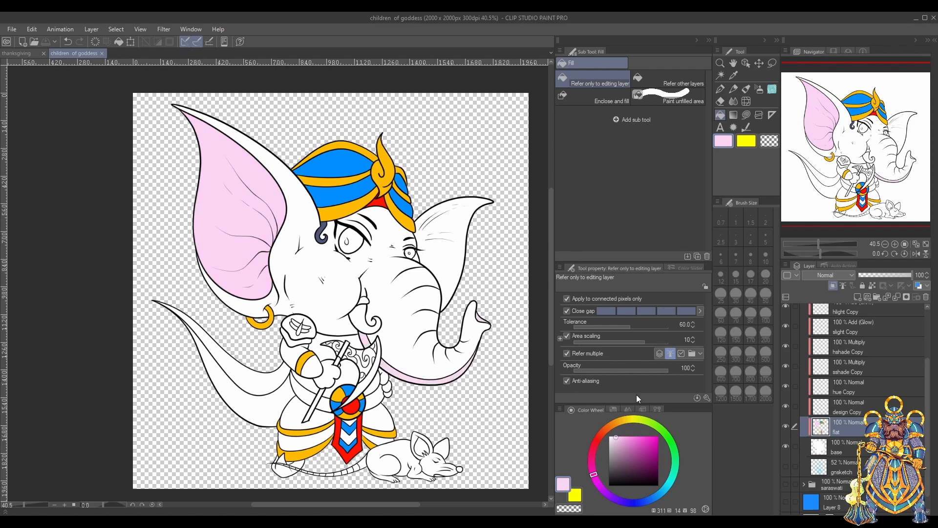
# Fill both irises with a light sky blue of hue 195, saturation 61 and value 100
pyautogui.click(664, 488)
pyautogui.click(658, 437)
pyautogui.click(350, 241)
pyautogui.click(410, 252)
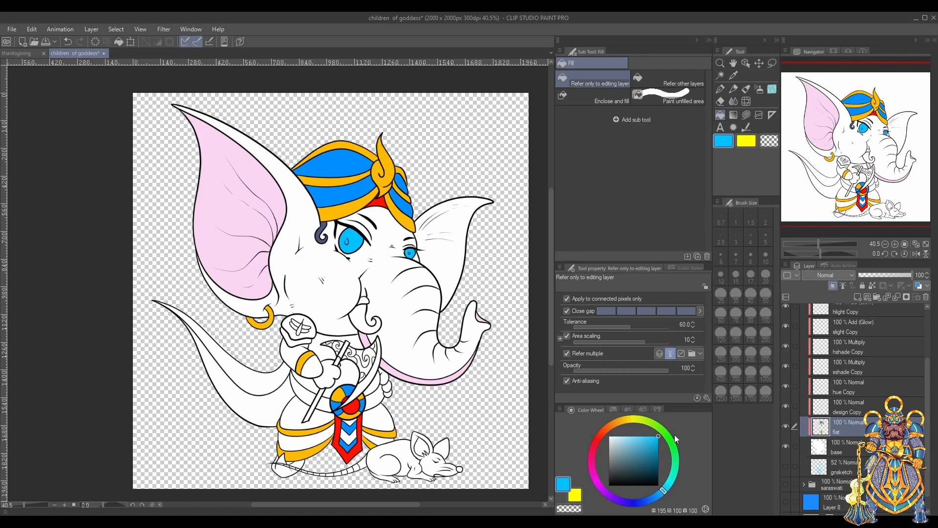
pyautogui.click(647, 436)
pyautogui.click(639, 436)
pyautogui.click(349, 240)
pyautogui.click(410, 251)
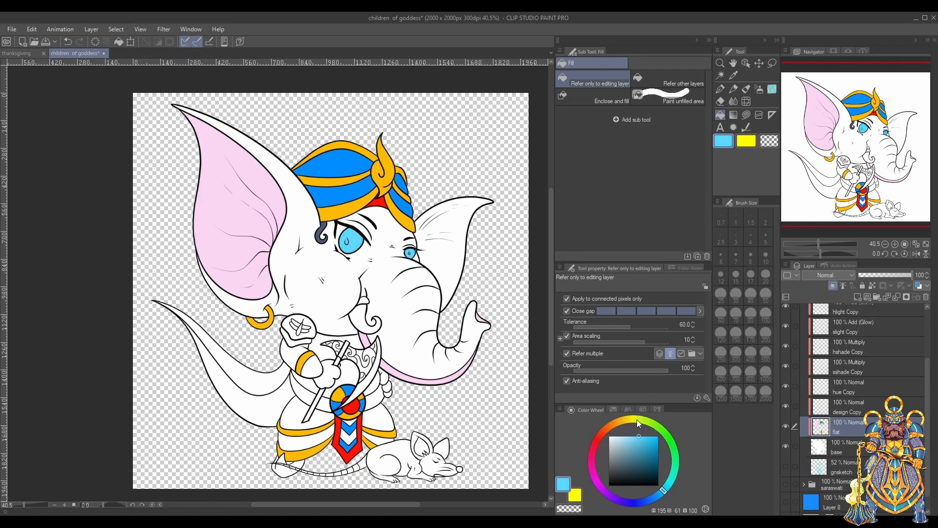
# Fill the shoulder guard's central emblem red and the surrounding guard bluish grey with hue 225, saturation 14 and value 72
pyautogui.click(598, 439)
pyautogui.click(658, 436)
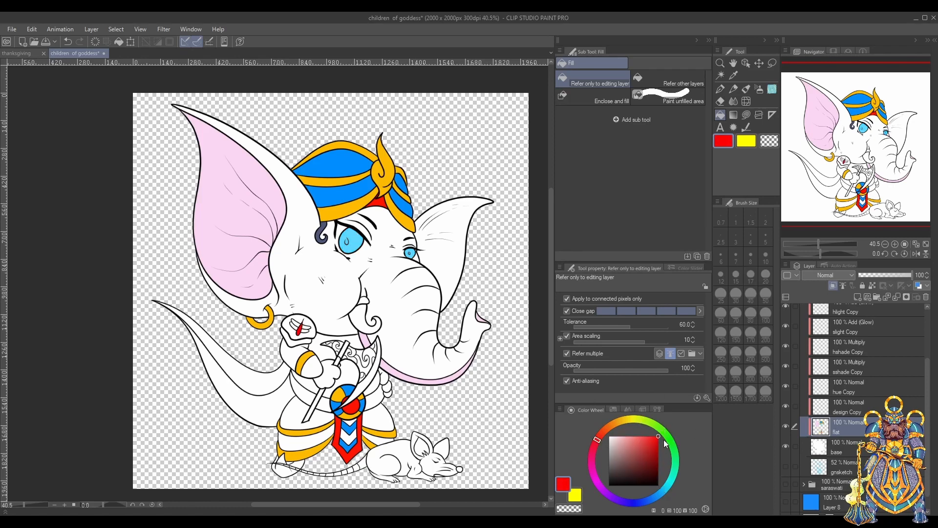
pyautogui.click(609, 436)
pyautogui.click(614, 445)
pyautogui.click(644, 501)
pyautogui.click(616, 450)
pyautogui.click(303, 319)
pyautogui.click(292, 328)
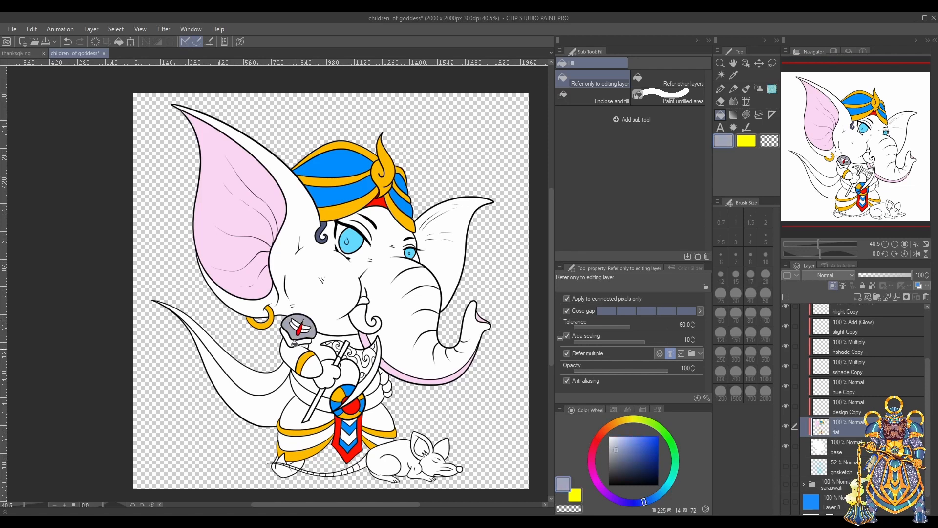
pyautogui.click(295, 343)
# Fill the torso armour around the arm and chest ornament with the same bluish grey, undoing a misplaced fill
pyautogui.click(315, 388)
pyautogui.hotkey('ctrl', 'z')
pyautogui.click(324, 351)
pyautogui.click(346, 375)
pyautogui.click(305, 384)
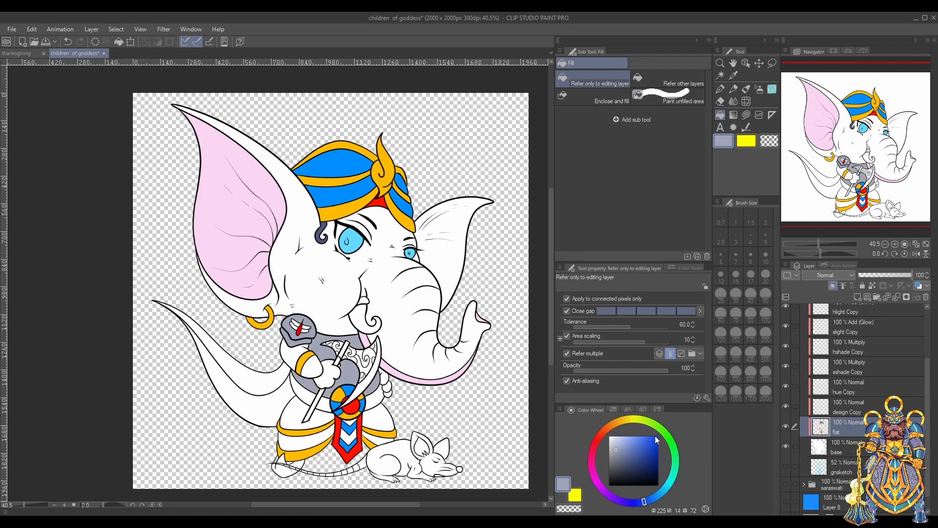
# Try the armour's grey and the medallion's blue on the waist band, undoing each trial fill
pyautogui.click(598, 438)
pyautogui.click(628, 447)
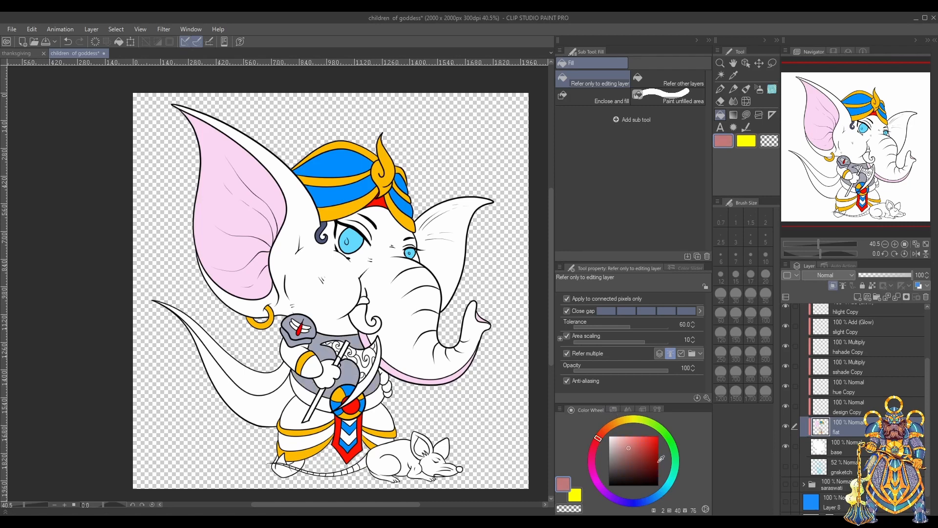
pyautogui.keyDown('alt'); pyautogui.click(373, 383); pyautogui.keyUp('alt')
pyautogui.click(374, 399)
pyautogui.click(325, 404)
pyautogui.click(304, 395)
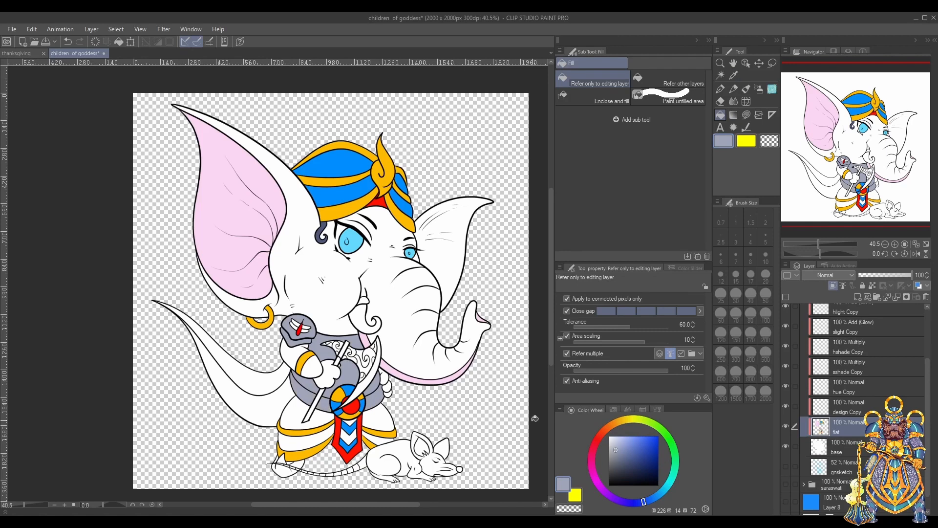
pyautogui.hotkey('ctrl', 'z')
pyautogui.hotkey('ctrl', 'z')
pyautogui.hotkey('ctrl', 'z')
pyautogui.keyDown('alt'); pyautogui.click(361, 394); pyautogui.keyUp('alt')
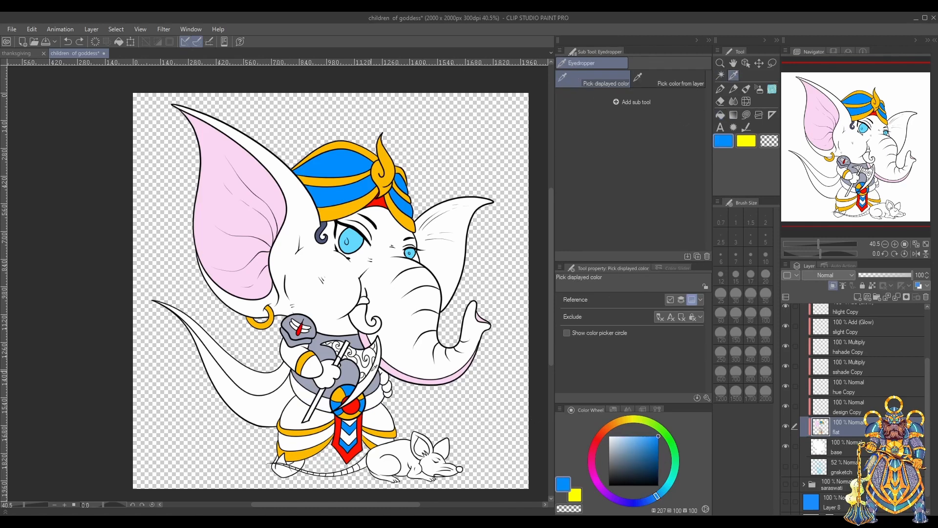
pyautogui.click(375, 398)
pyautogui.hotkey('ctrl', 'z')
# Sample the trouser trim's orange and fill the waist band sections and the front sash's unfilled chevrons
pyautogui.keyDown('alt'); pyautogui.click(385, 432); pyautogui.keyUp('alt')
pyautogui.click(304, 391)
pyautogui.click(375, 398)
pyautogui.click(322, 404)
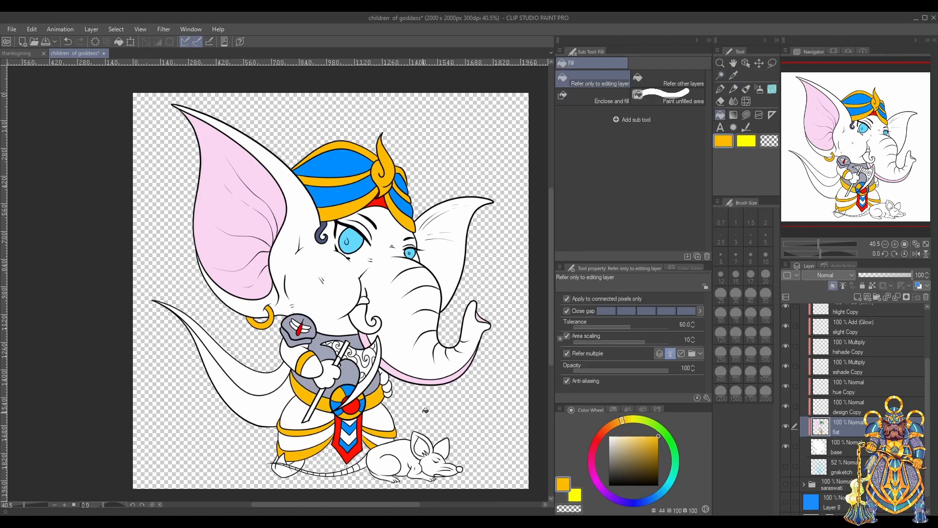
pyautogui.click(349, 436)
pyautogui.click(349, 422)
# Choose a bright turquoise and fill the trouser cloth on both legs
pyautogui.moveTo(659, 432); pyautogui.dragTo(678, 464)
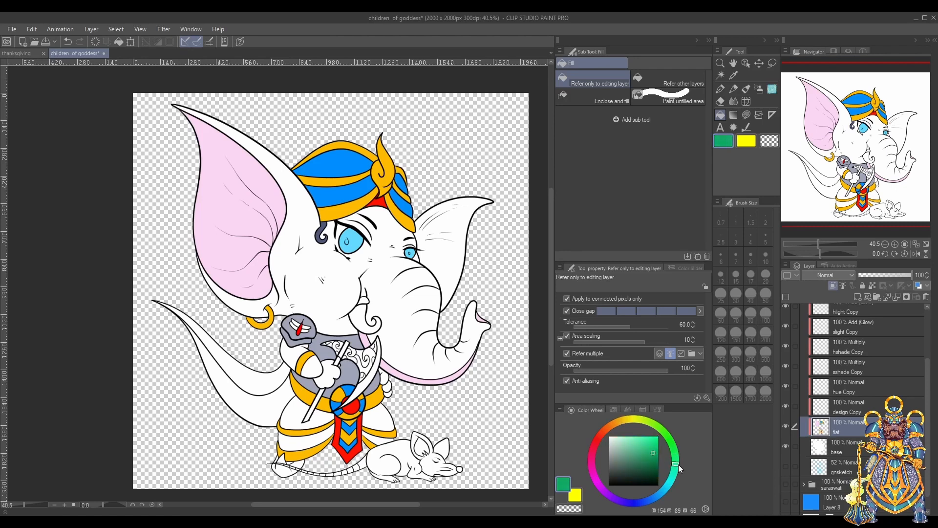
pyautogui.click(659, 434)
pyautogui.click(307, 413)
pyautogui.click(305, 437)
pyautogui.click(381, 427)
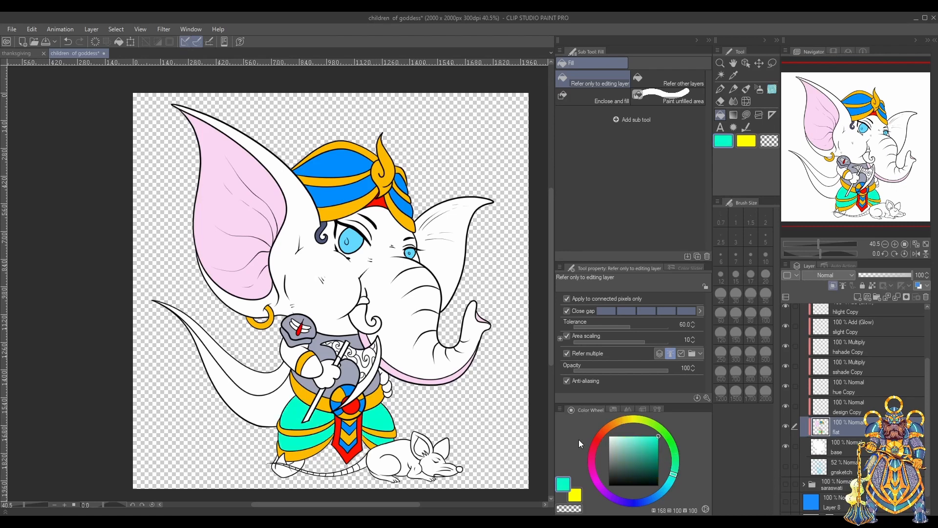
# Try grey and bright yellow fills on the curved band across the chest, undoing each one
pyautogui.click(615, 447)
pyautogui.click(650, 501)
pyautogui.click(649, 483)
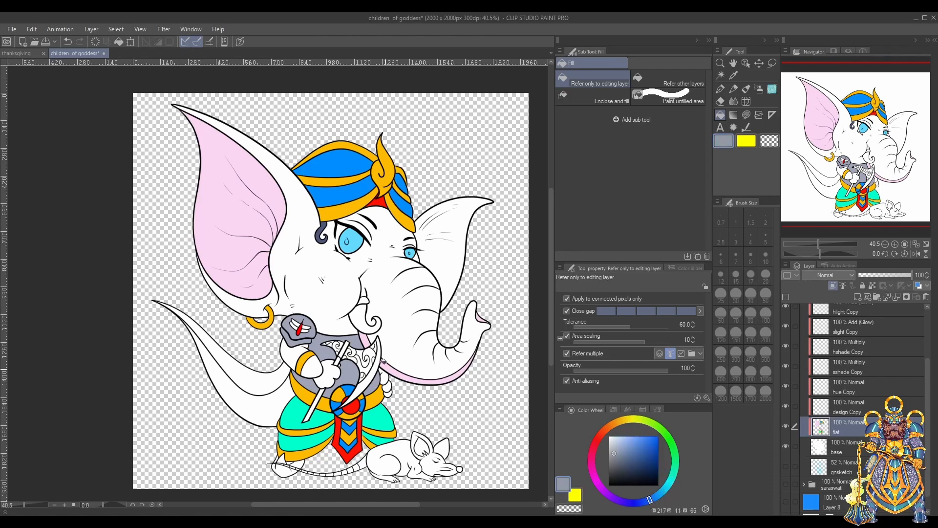
pyautogui.click(381, 361)
pyautogui.hotkey('ctrl', 'z')
pyautogui.click(659, 436)
pyautogui.click(628, 420)
pyautogui.click(632, 418)
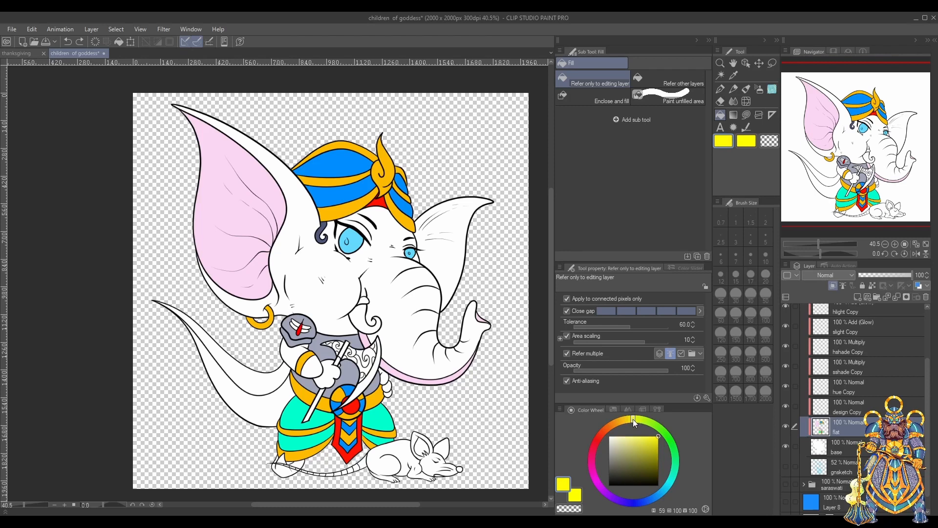
pyautogui.click(377, 364)
pyautogui.hotkey('ctrl', 'z')
# Fill the curved chest band with red-orange of hue 13 and the ornamented chest plate with golden orange
pyautogui.click(602, 432)
pyautogui.click(376, 364)
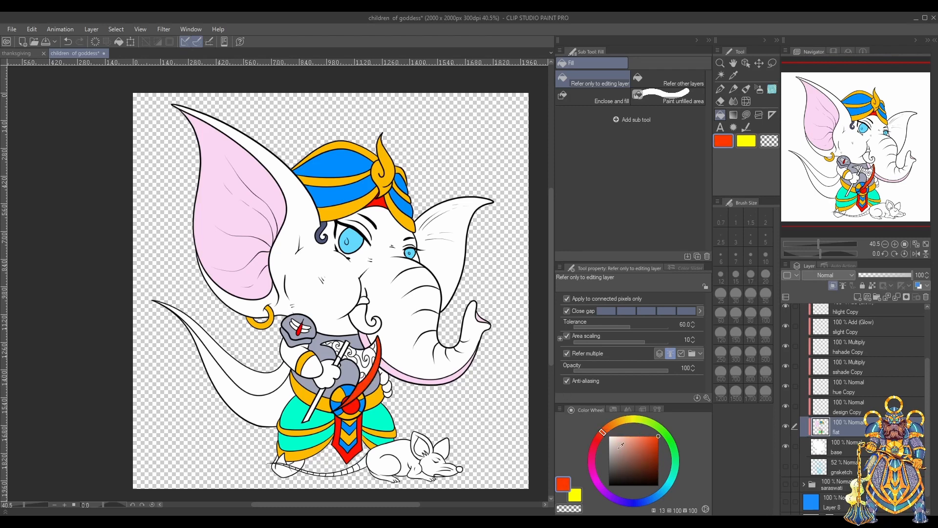
pyautogui.click(622, 420)
pyautogui.click(366, 360)
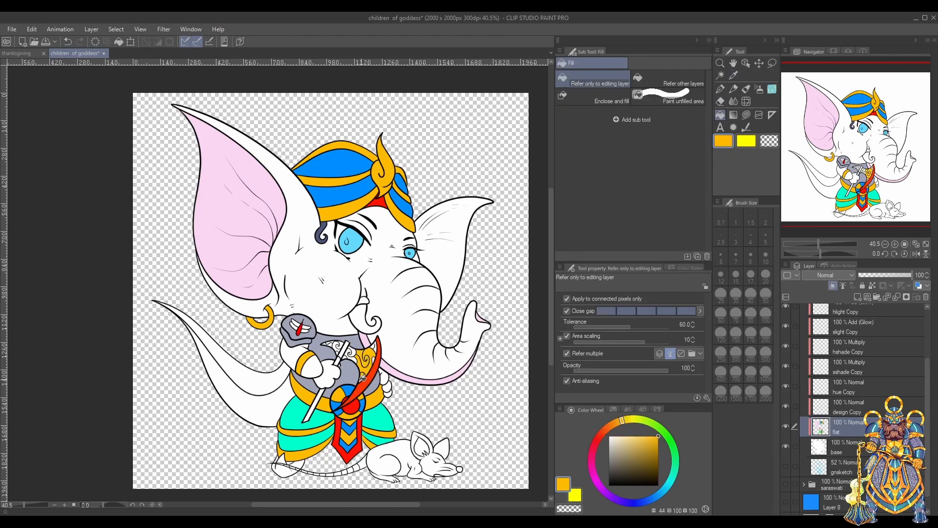
pyautogui.click(354, 348)
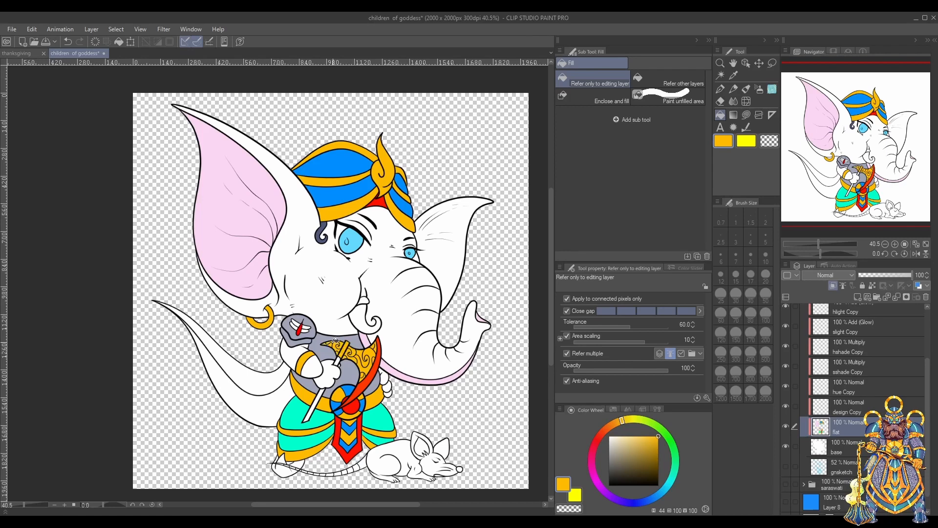
# Choose a dark slate blue of hue 233 and try it on the handle of the mace
pyautogui.click(639, 502)
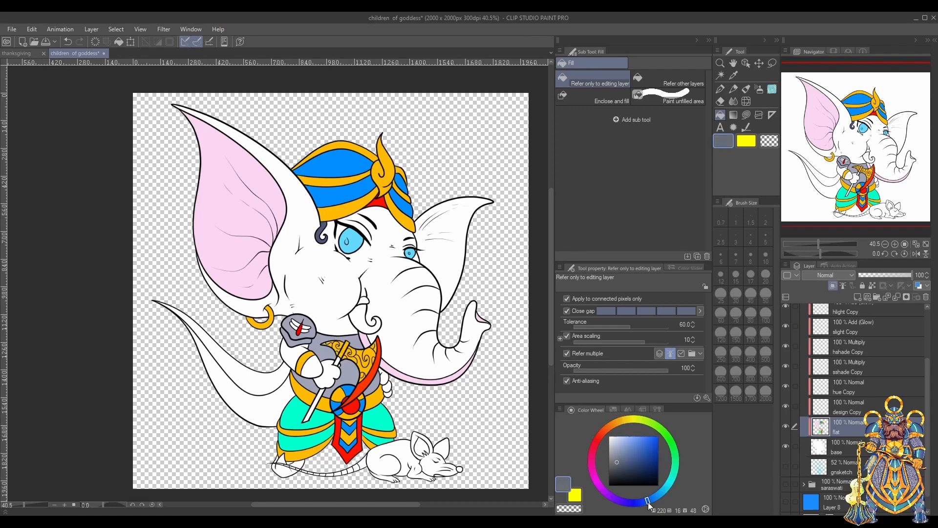
pyautogui.click(625, 461)
pyautogui.click(345, 337)
pyautogui.hotkey('ctrl', 'z')
pyautogui.hotkey('ctrl', 'z')
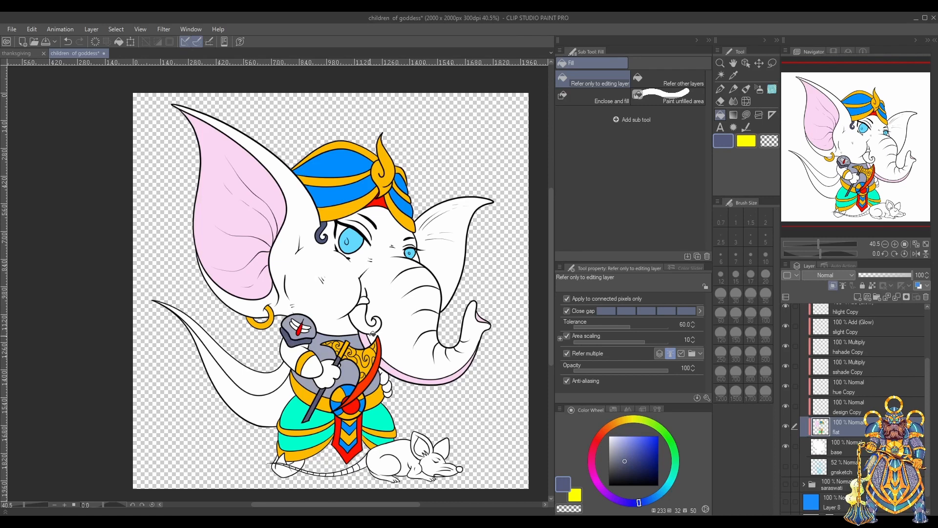
# Fill the tunic's front and shoulder with a muted blue of hue 225, saturation 34 and brightness 78
pyautogui.click(644, 501)
pyautogui.click(634, 448)
pyautogui.click(347, 374)
pyautogui.hotkey('ctrl', 'z')
pyautogui.click(625, 447)
pyautogui.click(347, 373)
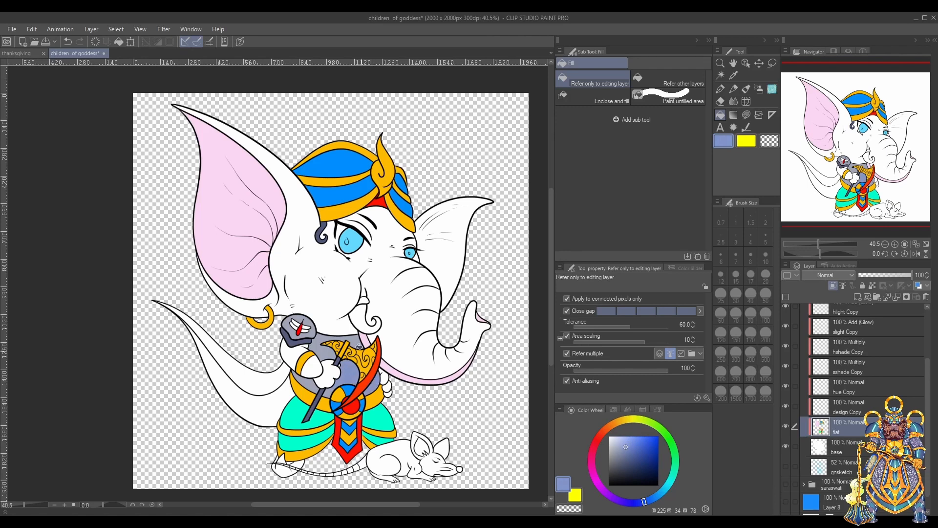
pyautogui.click(325, 350)
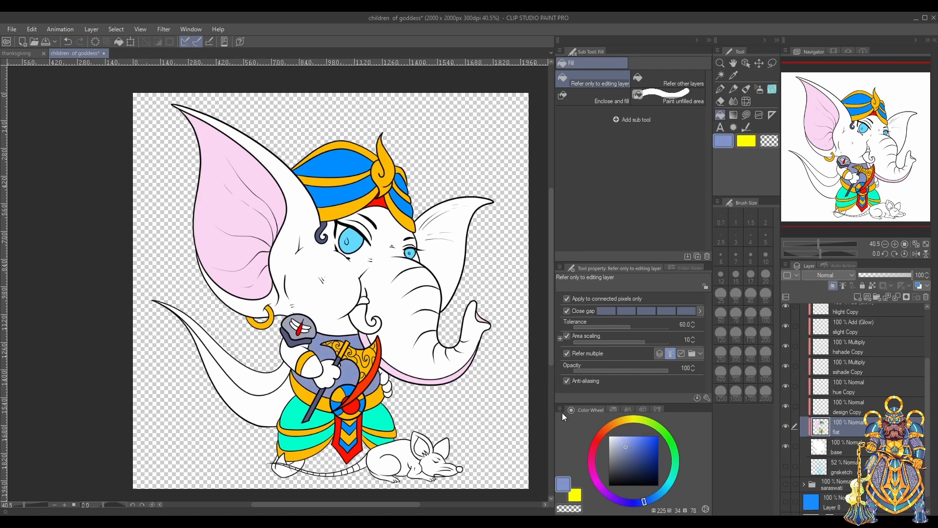
# Fill the centre of the belt buckle with bright yellow of hue 54 and the shoe with dark red
pyautogui.click(629, 419)
pyautogui.click(658, 436)
pyautogui.click(350, 403)
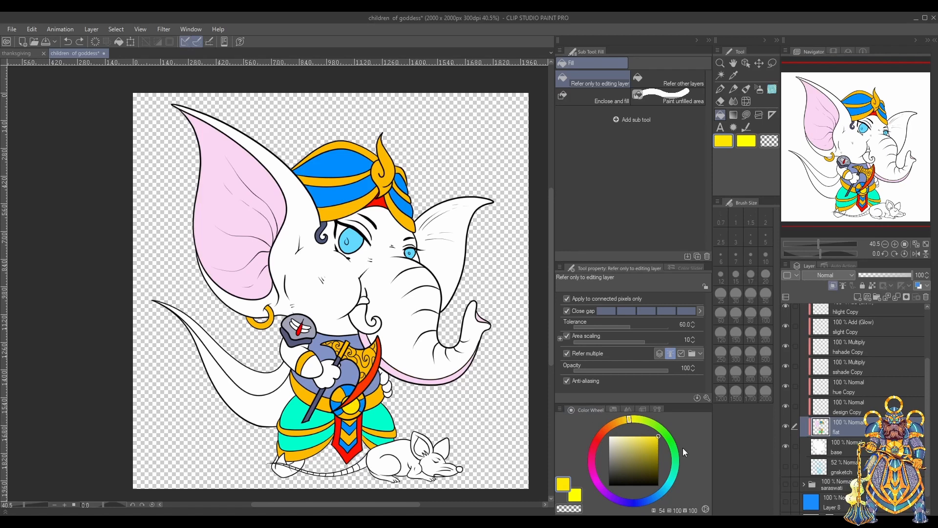
pyautogui.click(596, 440)
pyautogui.click(648, 450)
pyautogui.click(302, 460)
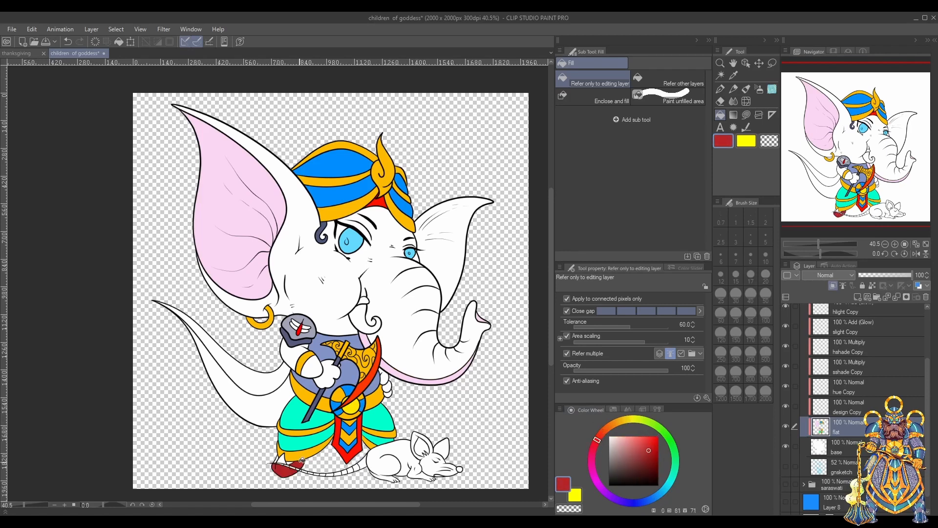
# Fill the elbow section with the tunic's sampled muted blue and both hands with the trim's sampled golden orange
pyautogui.keyDown('alt'); pyautogui.click(348, 373); pyautogui.keyUp('alt')
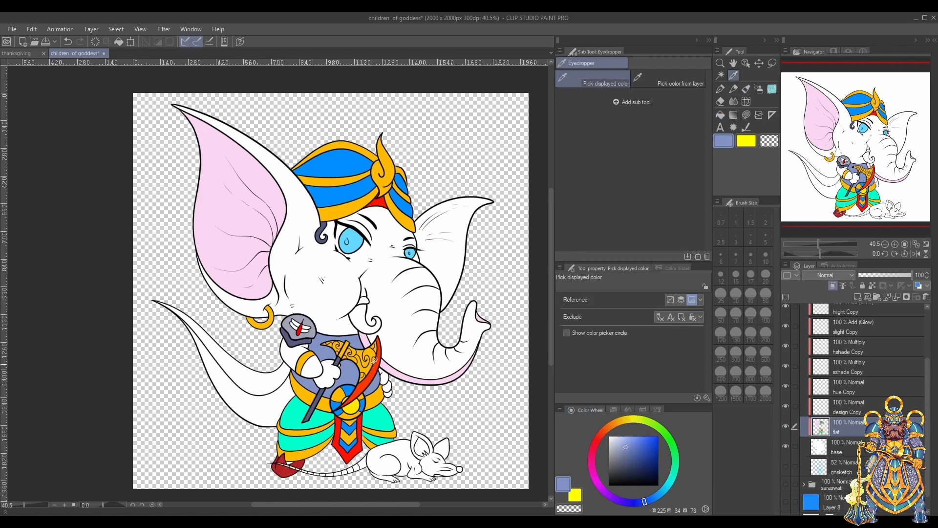
pyautogui.click(310, 368)
pyautogui.click(733, 76)
pyautogui.click(303, 391)
pyautogui.click(720, 114)
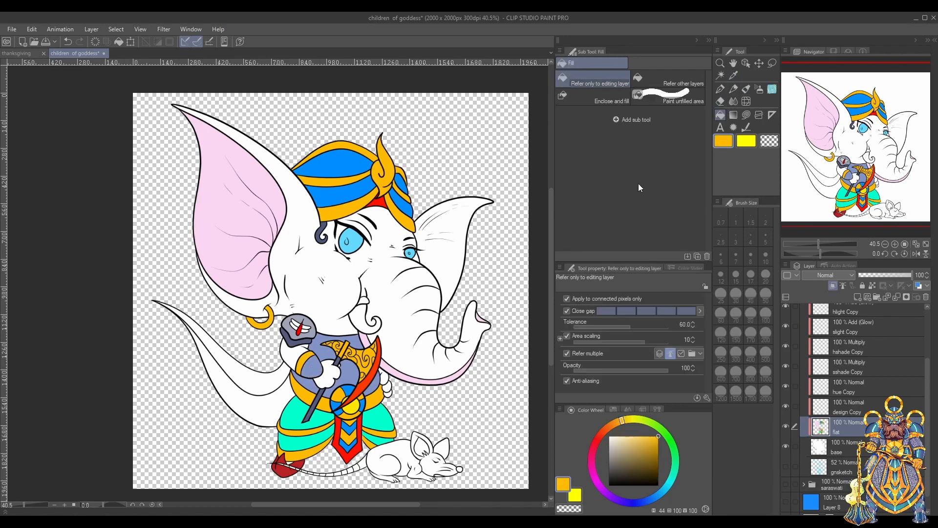
pyautogui.click(327, 374)
pyautogui.click(385, 377)
pyautogui.click(387, 390)
# Fill the cloth on both trouser legs with light sky blue of hue 200, saturation 52 and brightness 100
pyautogui.click(631, 419)
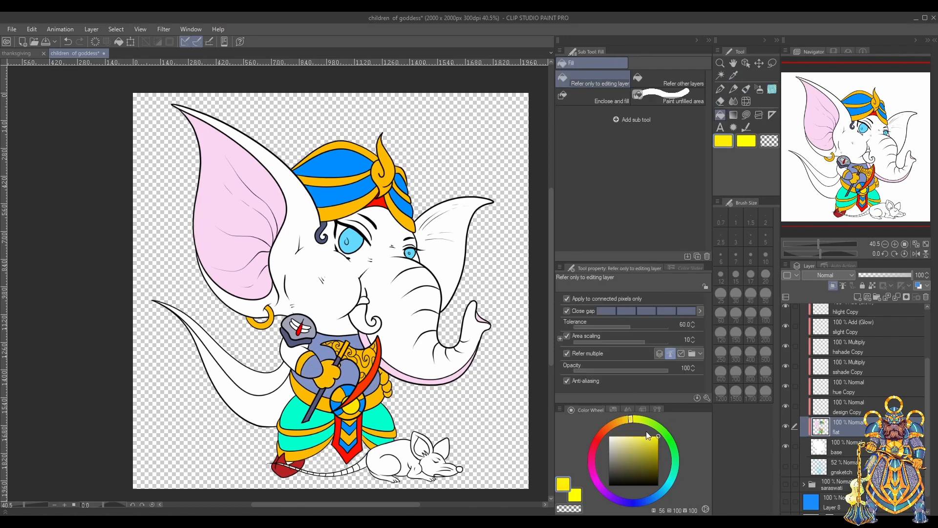
pyautogui.click(660, 493)
pyautogui.click(623, 440)
pyautogui.click(296, 415)
pyautogui.click(300, 442)
pyautogui.click(383, 417)
pyautogui.click(376, 440)
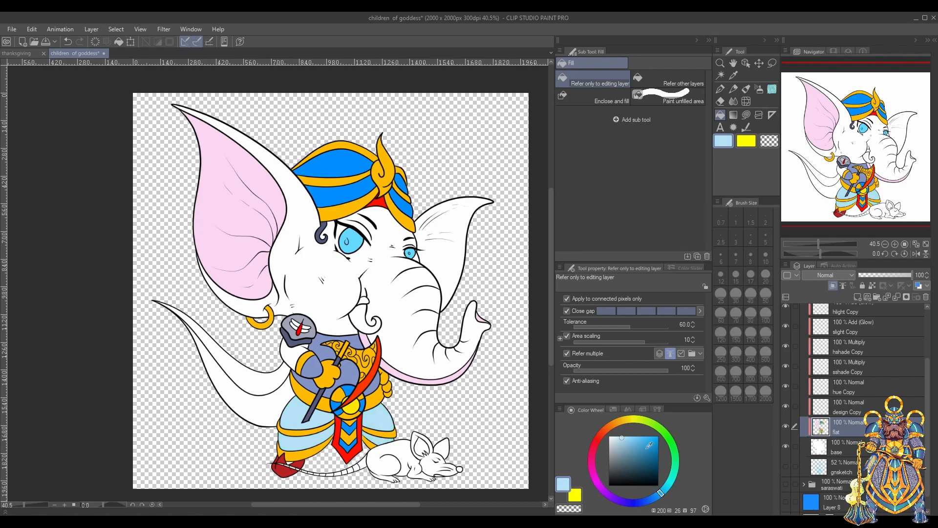
pyautogui.click(635, 436)
pyautogui.click(297, 413)
pyautogui.click(299, 441)
pyautogui.click(383, 418)
pyautogui.click(382, 438)
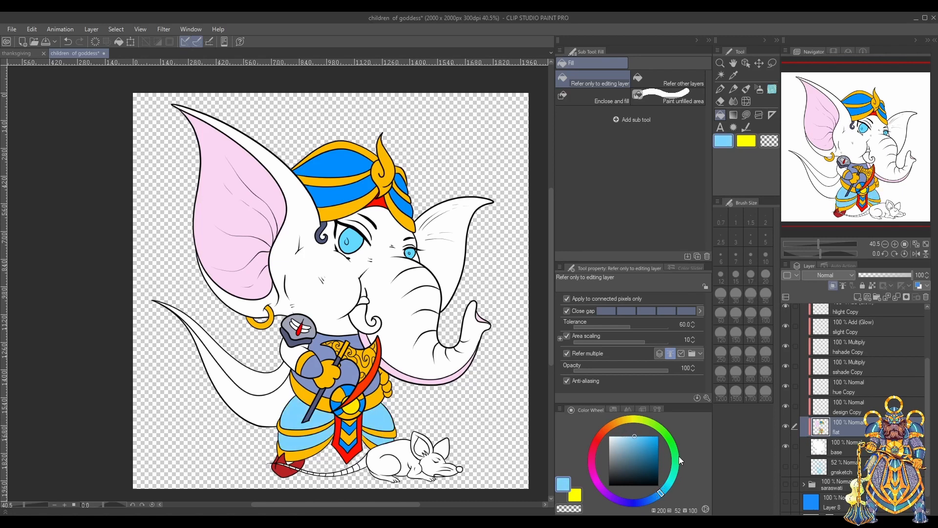
# Choose a dark teal of hue 182 and try it on the tunic, mace head and trouser leg, undoing the fills
pyautogui.click(677, 458)
pyautogui.click(669, 483)
pyautogui.click(649, 460)
pyautogui.click(348, 370)
pyautogui.click(319, 345)
pyautogui.click(293, 336)
pyautogui.click(297, 414)
pyautogui.click(324, 388)
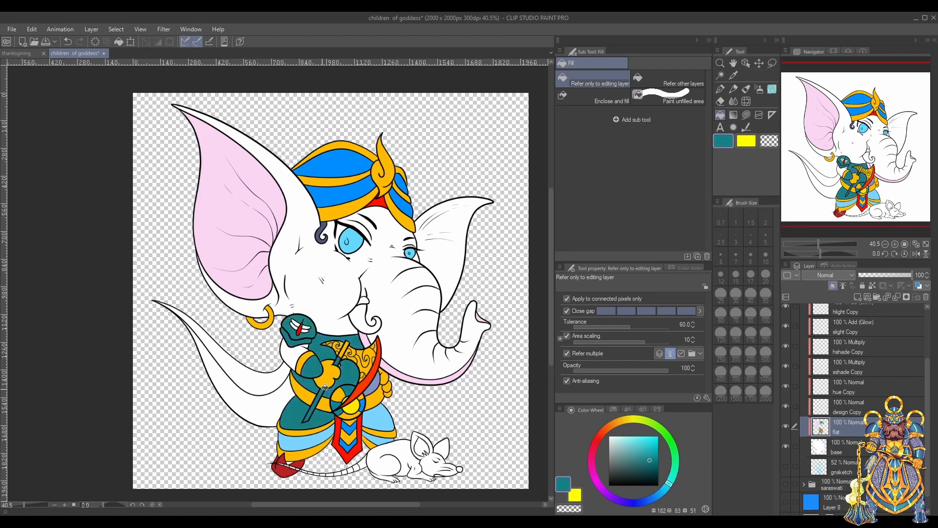
pyautogui.hotkey('ctrl', 'z')
# Add a new layer and fill the mace handle with the dark teal, undoing the trial fills on the front sash
pyautogui.click(857, 297)
pyautogui.click(322, 395)
pyautogui.click(339, 361)
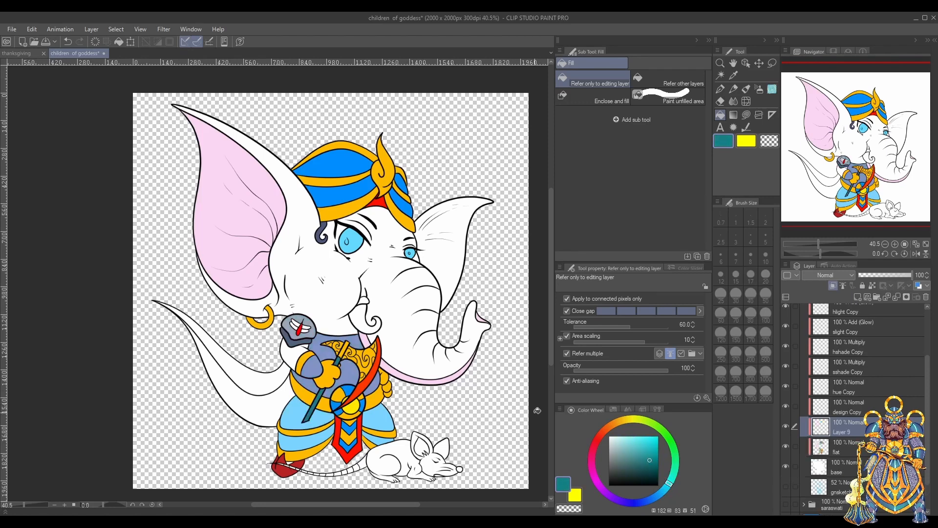
pyautogui.click(359, 432)
pyautogui.click(337, 431)
pyautogui.hotkey('ctrl', 'z')
pyautogui.hotkey('ctrl', 'z')
# Sample the tunic's muted blue and fill all sections of the mace head with it
pyautogui.click(734, 75)
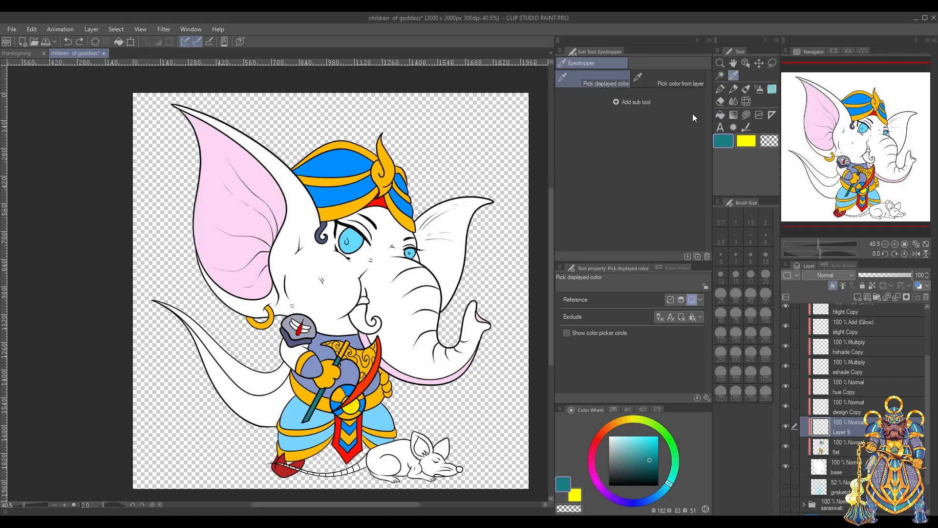
pyautogui.click(348, 370)
pyautogui.click(720, 115)
pyautogui.click(288, 327)
pyautogui.click(311, 330)
pyautogui.click(306, 317)
pyautogui.click(298, 344)
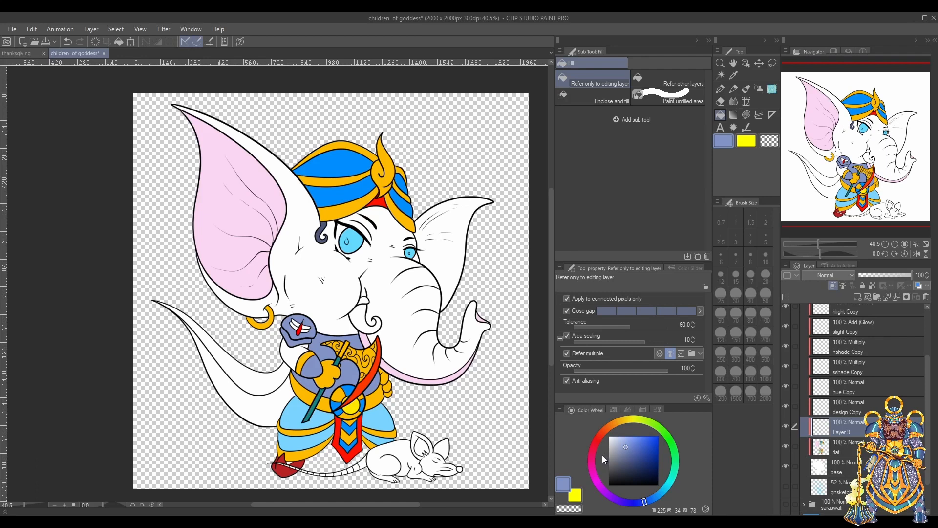
# Sample the chest band's red-orange and fill the two blue chevrons of the front sash
pyautogui.click(734, 75)
pyautogui.click(364, 384)
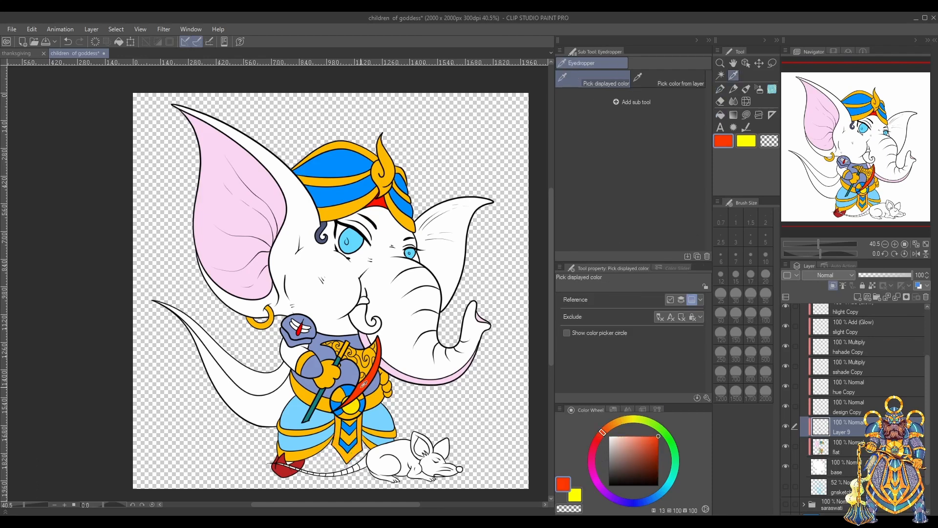
pyautogui.press('g')
pyautogui.click(349, 423)
pyautogui.click(349, 436)
# Try the red-orange on the trim bands of the trousers, undoing each fill
pyautogui.click(311, 451)
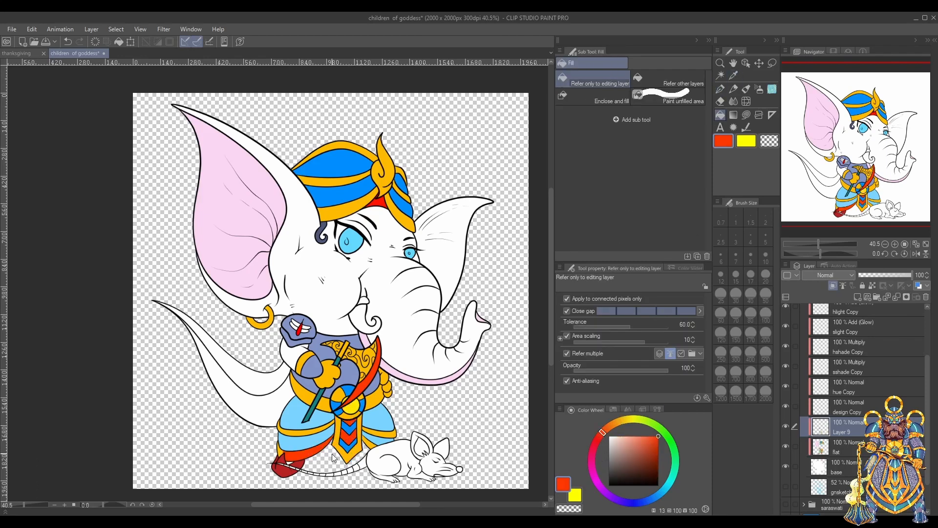
pyautogui.hotkey('ctrl', 'z')
pyautogui.click(318, 430)
pyautogui.click(387, 433)
pyautogui.hotkey('ctrl', 'z')
pyautogui.hotkey('ctrl', 'z')
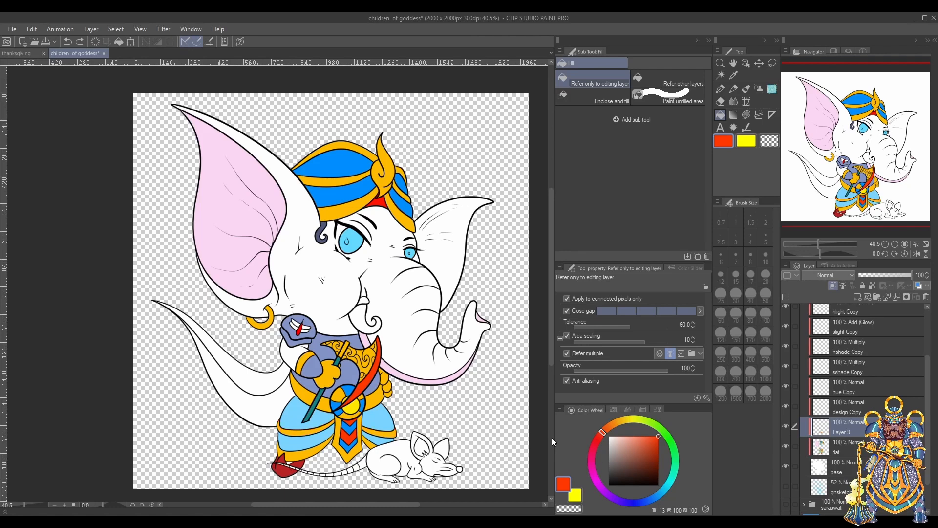
# Fill the upper section of the mace handle with red-orange and the curled tusk with bluish white of hue 216
pyautogui.click(344, 345)
pyautogui.click(651, 499)
pyautogui.click(617, 440)
pyautogui.click(366, 324)
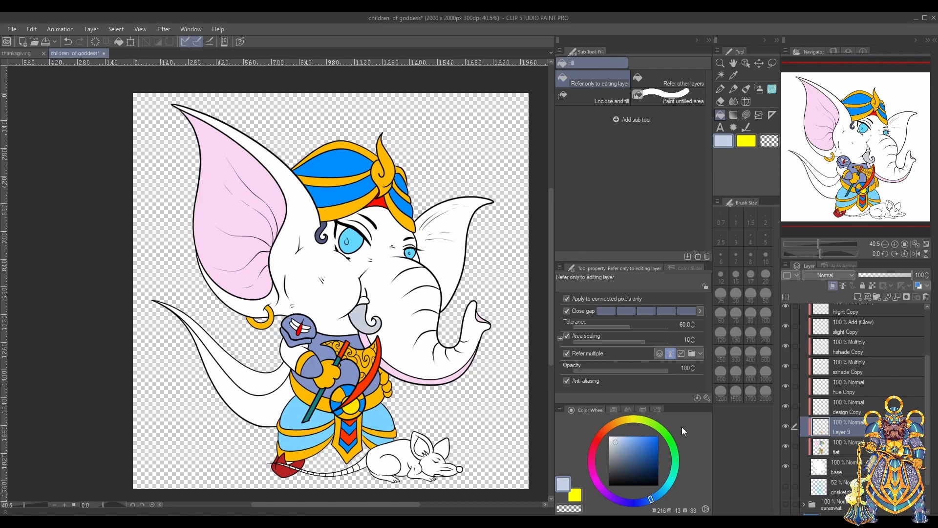
pyautogui.click(613, 437)
pyautogui.click(364, 316)
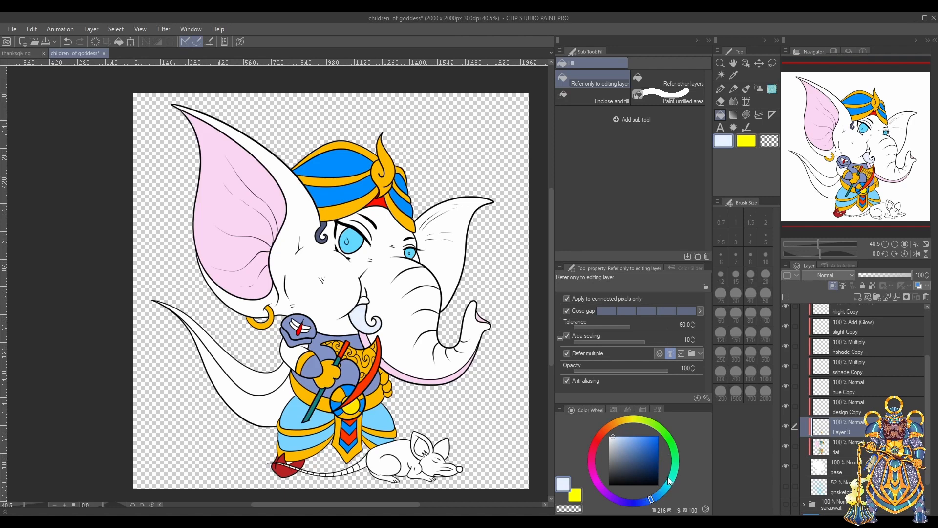
# Fill the cape's upper part with red-orange of hue 12 and its lower part with dark brown, and save the file
pyautogui.click(602, 433)
pyautogui.click(659, 435)
pyautogui.click(270, 389)
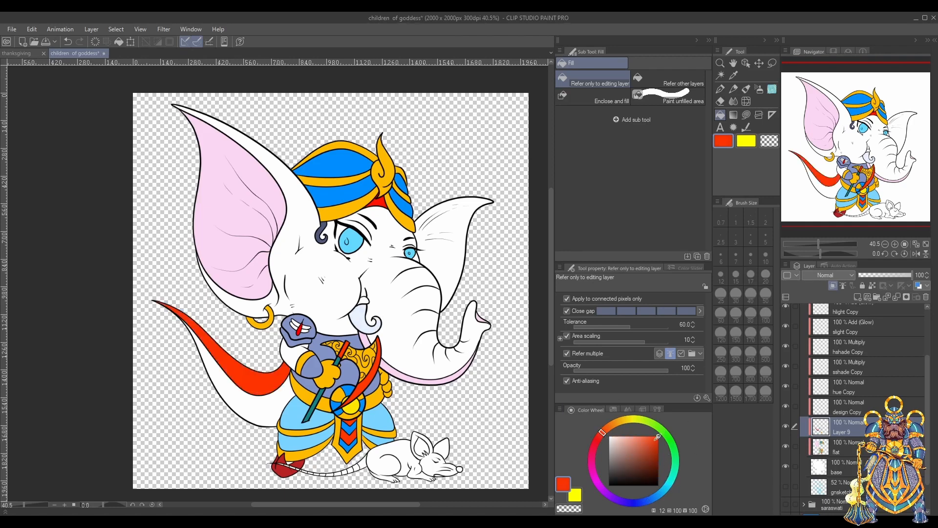
pyautogui.moveTo(657, 447)
pyautogui.mouseDown()
pyautogui.moveTo(657, 462)
pyautogui.moveTo(638, 470)
pyautogui.moveTo(591, 453)
pyautogui.moveTo(609, 427)
pyautogui.mouseUp()
pyautogui.click(268, 412)
pyautogui.click(271, 384)
pyautogui.click(273, 412)
pyautogui.hotkey('ctrl', 'z')
pyautogui.hotkey('ctrl', 's')
# Try a peach skin tone of hue 23 on the head, trunk and both ears, undoing the fill on the arm
pyautogui.click(625, 439)
pyautogui.click(377, 254)
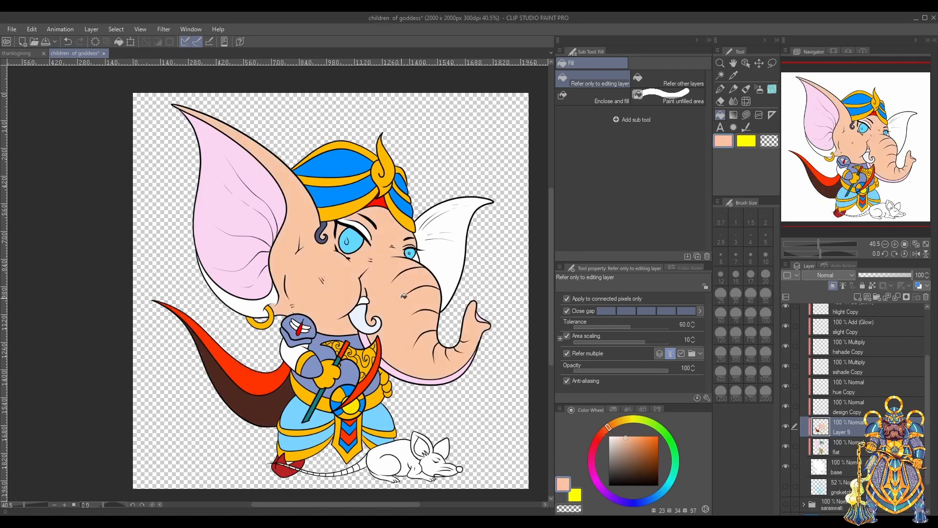
pyautogui.click(458, 221)
pyautogui.click(354, 228)
pyautogui.click(295, 354)
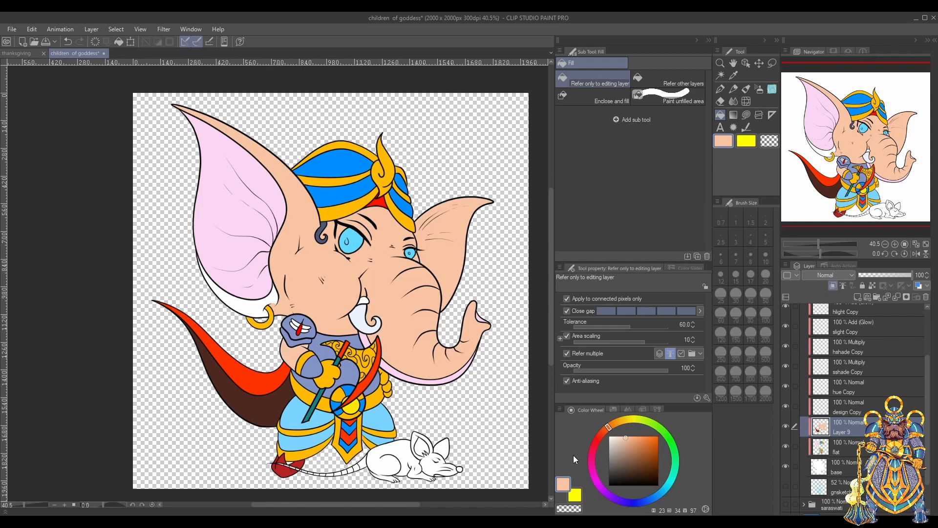
pyautogui.hotkey('ctrl', 'z')
pyautogui.click(252, 305)
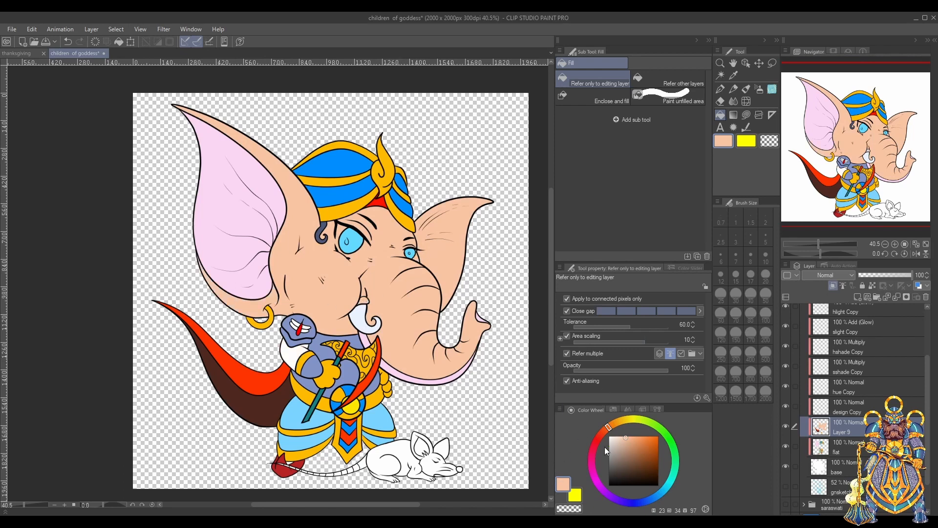
# Fill the head, trunk and ears with light pink of hue 343, saturation 24 and brightness 100
pyautogui.click(591, 462)
pyautogui.moveTo(593, 450); pyautogui.dragTo(592, 451)
pyautogui.click(342, 280)
pyautogui.click(447, 250)
pyautogui.click(621, 436)
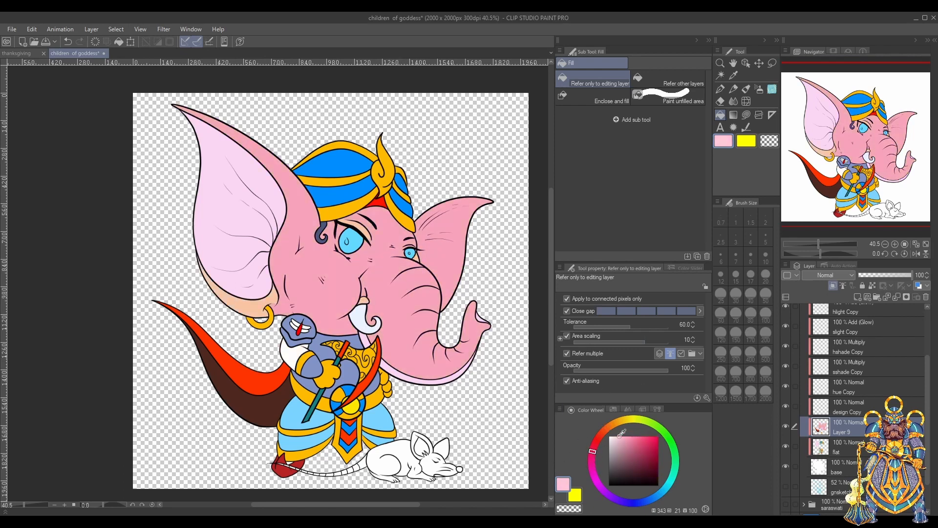
pyautogui.click(399, 312)
pyautogui.click(446, 269)
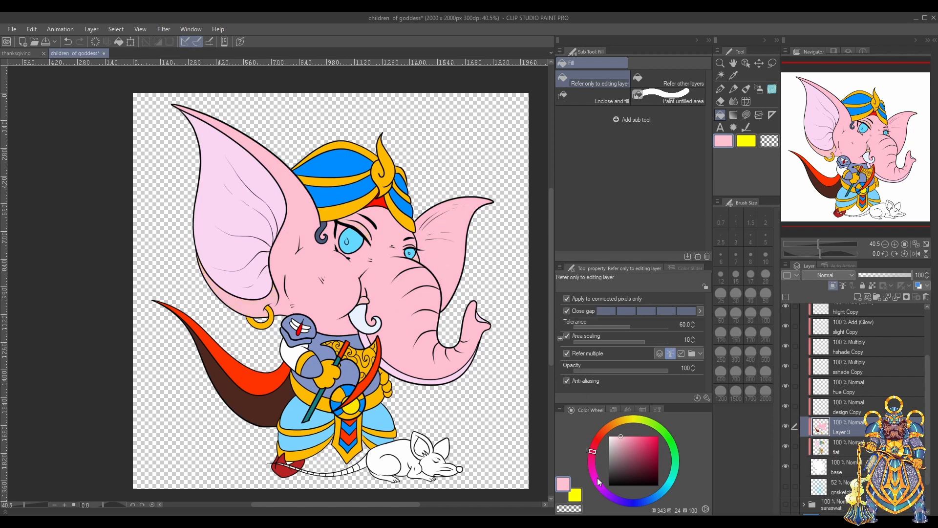
# Fill the large inner ear with a stronger pink of hue 312 and the upper arm with the tunic's muted blue
pyautogui.keyDown('alt'); pyautogui.click(244, 230); pyautogui.keyUp('alt')
pyautogui.click(624, 438)
pyautogui.click(247, 232)
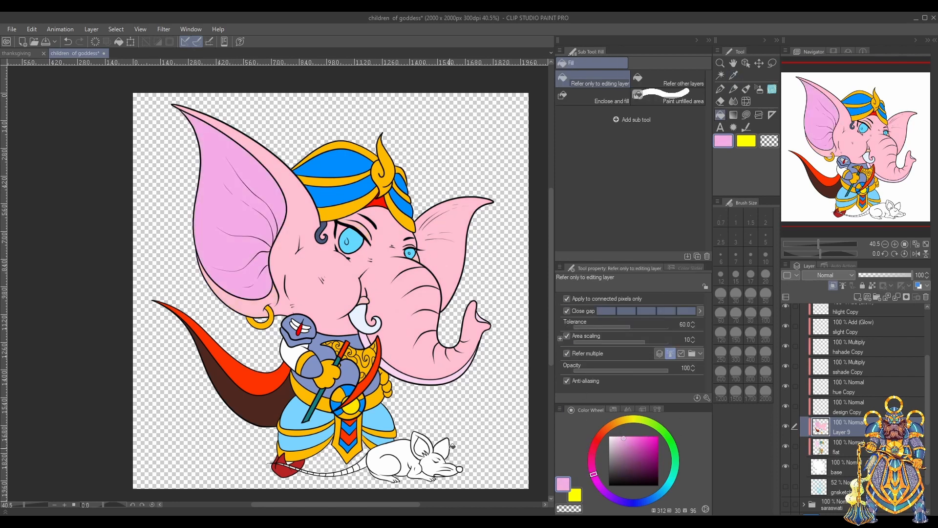
pyautogui.keyDown('alt'); pyautogui.click(344, 373); pyautogui.keyUp('alt')
pyautogui.click(295, 354)
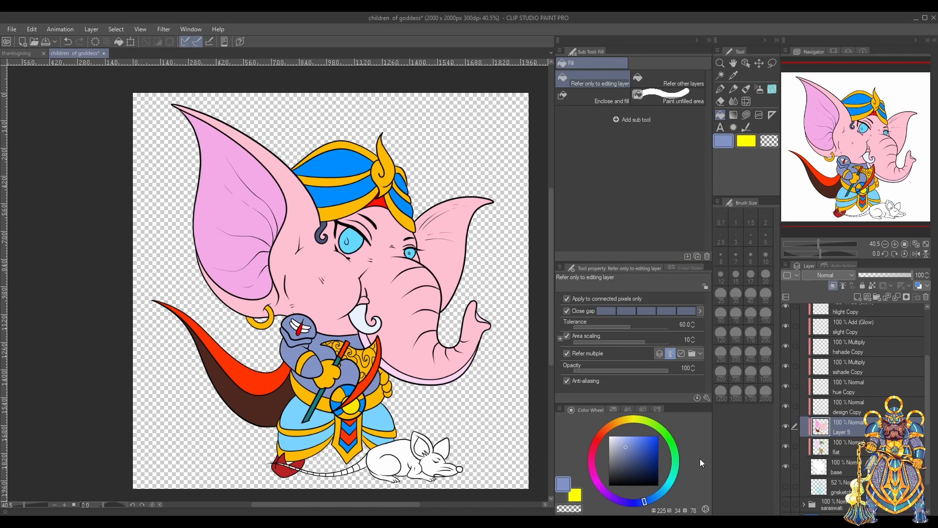
# Fill the trunk's underside, its tip and the strip below the tusk with tan of hue 29, and the tusk with white
pyautogui.keyDown('alt'); pyautogui.click(450, 234); pyautogui.keyUp('alt')
pyautogui.scroll(-2, 293, 425)
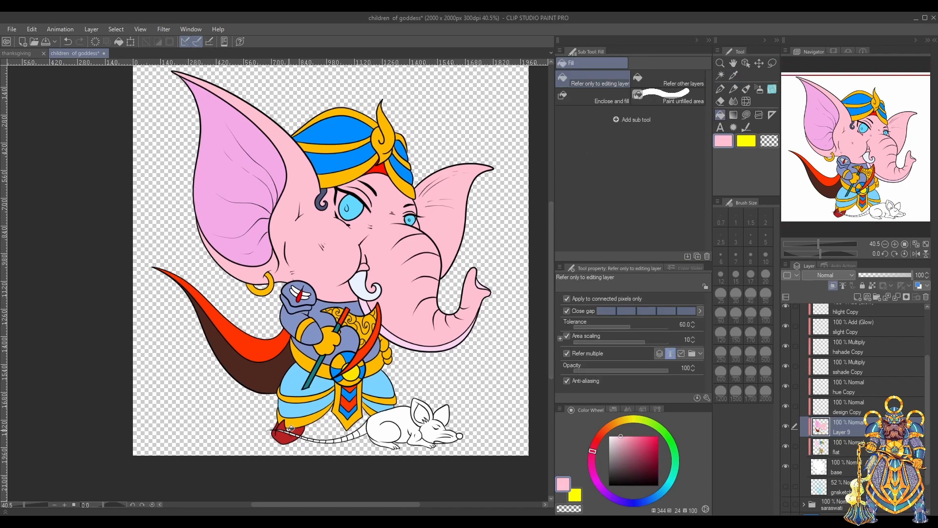
pyautogui.scroll(1, 294, 425)
pyautogui.keyDown('alt'); pyautogui.click(430, 360); pyautogui.keyUp('alt')
pyautogui.moveTo(655, 498)
pyautogui.mouseDown()
pyautogui.moveTo(611, 424)
pyautogui.moveTo(625, 442)
pyautogui.mouseUp()
pyautogui.click(720, 114)
pyautogui.click(459, 353)
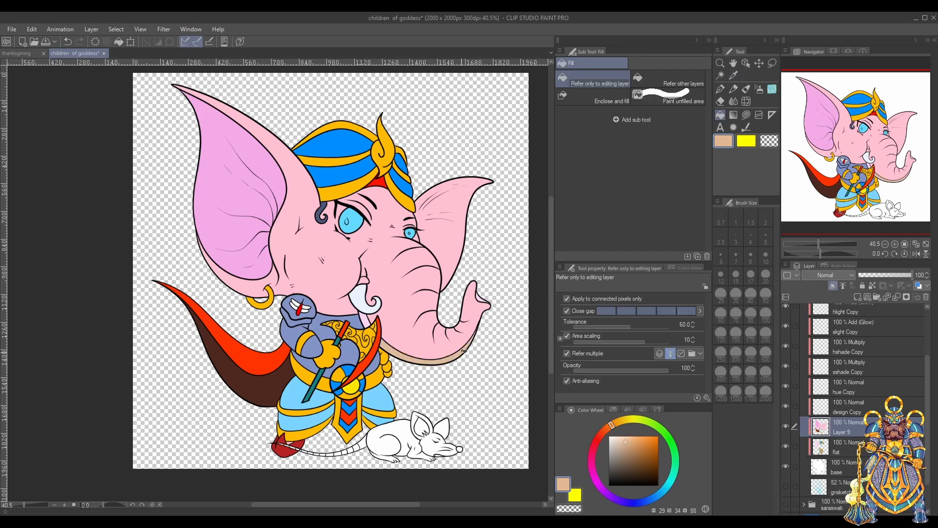
pyautogui.click(480, 296)
pyautogui.click(365, 321)
pyautogui.click(609, 436)
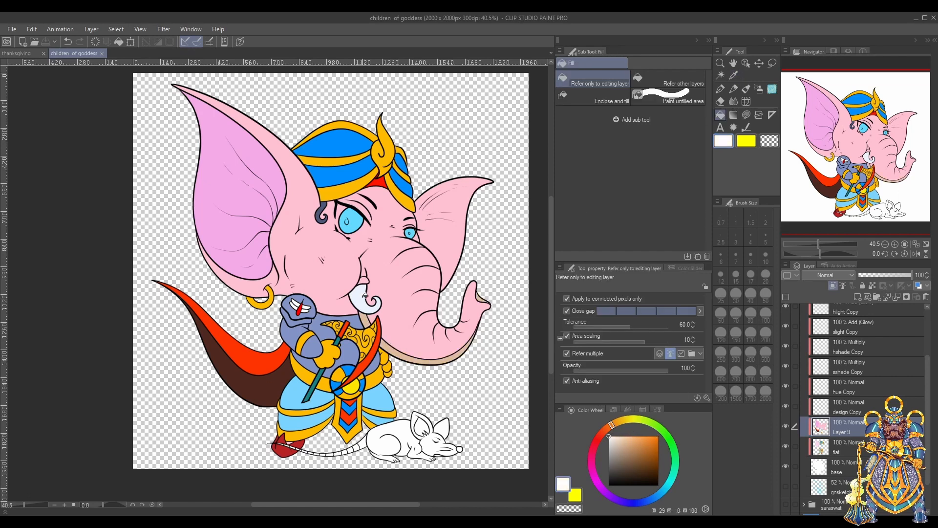
pyautogui.click(361, 298)
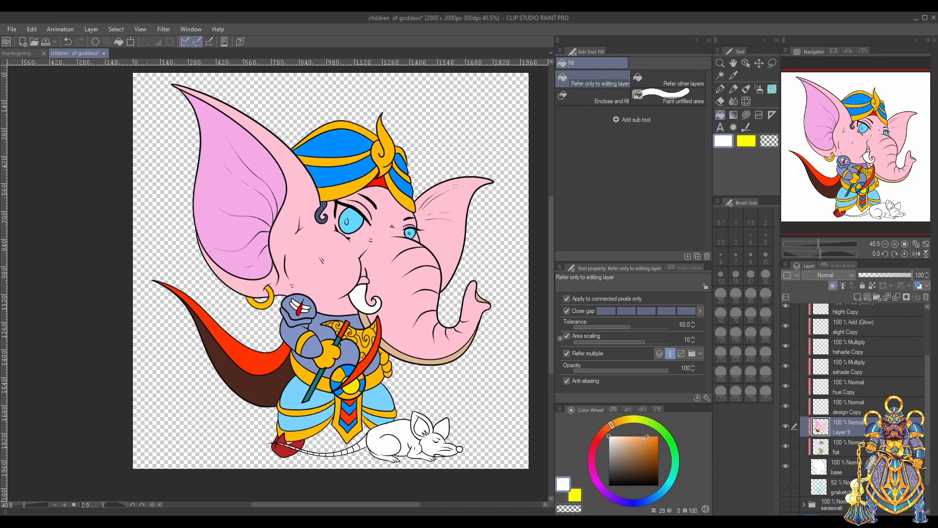
# Fill the mouse's body, head and outer ears with grey-brown of hue 29, saturation 15 and brightness 55
pyautogui.click(617, 458)
pyautogui.click(394, 442)
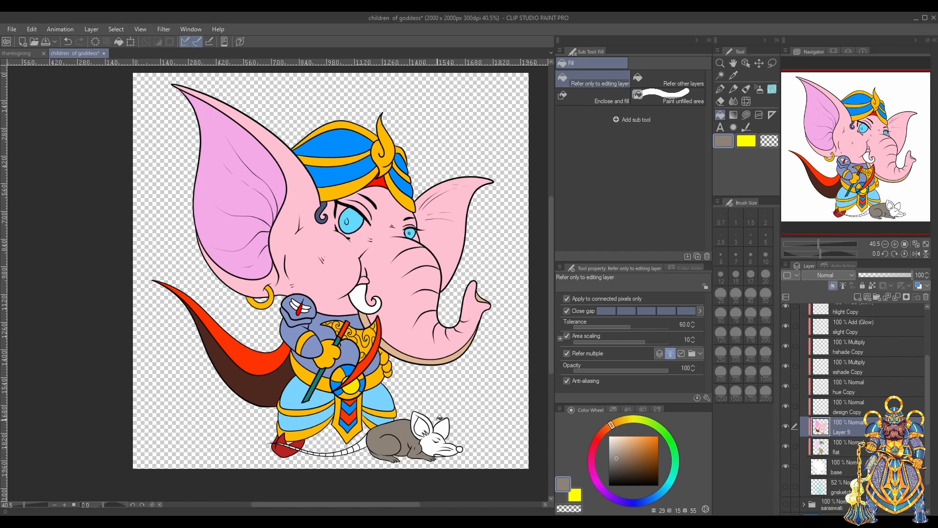
pyautogui.click(422, 416)
pyautogui.click(440, 438)
pyautogui.click(448, 452)
# Fill the mouse's nose with bright red and its inner ear with pale pink of hue 325
pyautogui.click(600, 435)
pyautogui.click(657, 436)
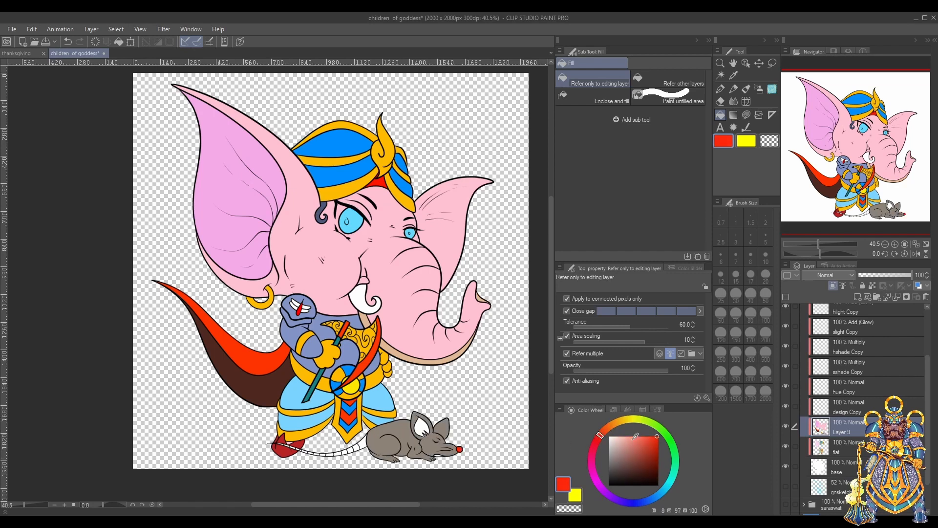
pyautogui.click(594, 476)
pyautogui.click(619, 436)
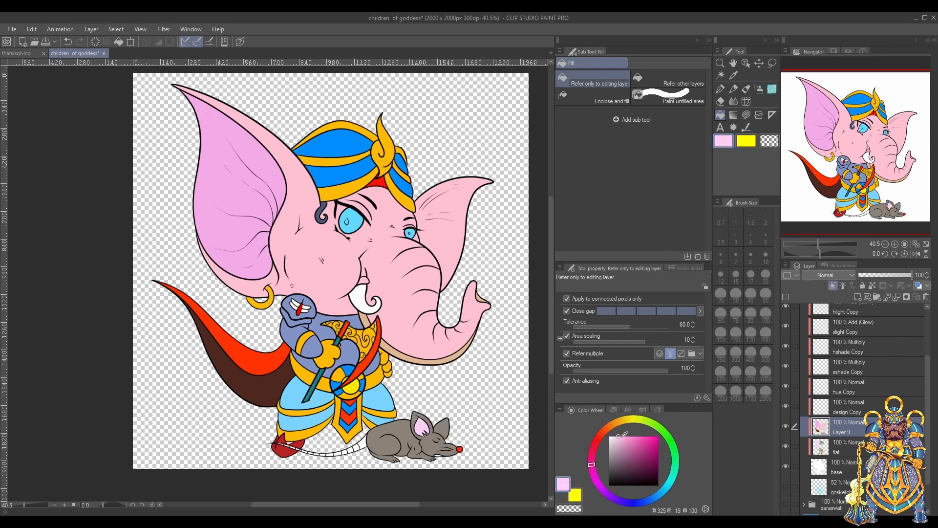
# Fill the mouse's mouth with a stronger pink of hue 325 and its tail with pale peach of hue 21 and brightness 100
pyautogui.click(639, 441)
pyautogui.click(442, 455)
pyautogui.click(607, 428)
pyautogui.click(626, 441)
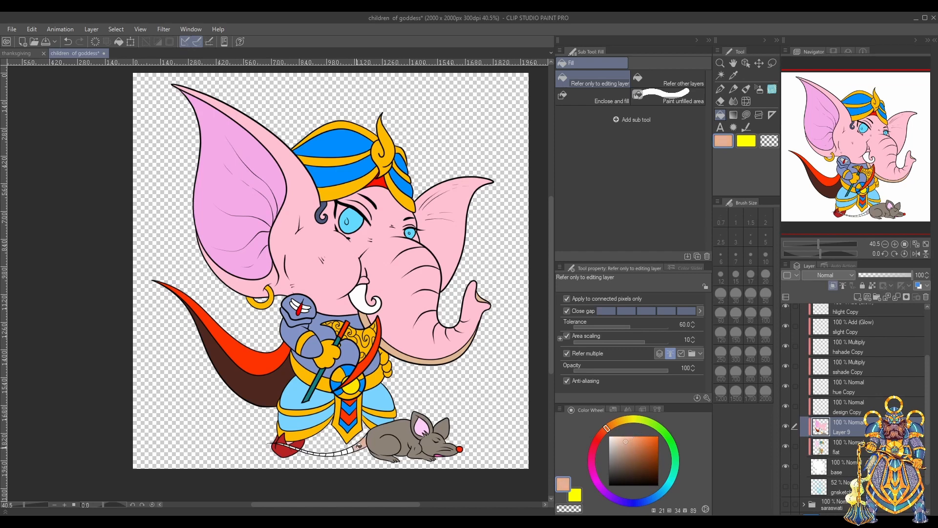
pyautogui.click(624, 434)
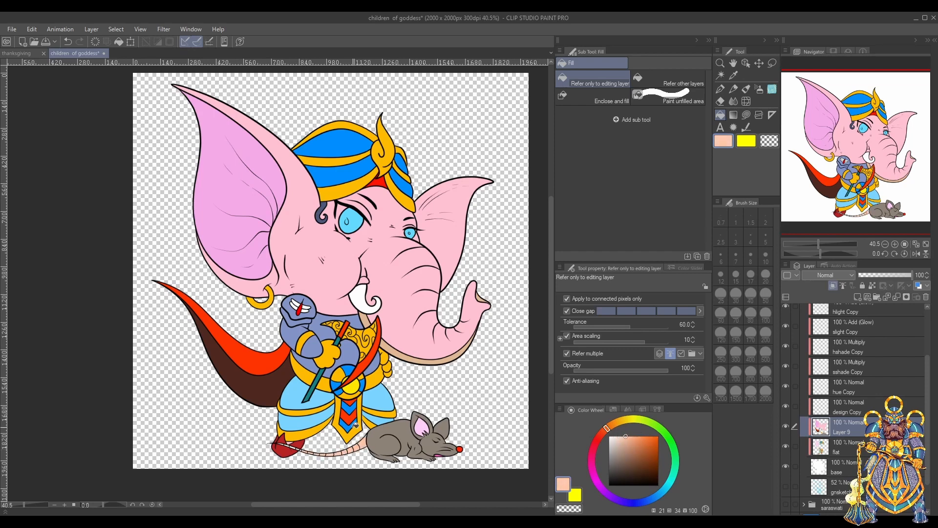
# Try to fill the tail tip crossing the red shoe with the same pale peach
pyautogui.scroll(3, 309, 409)
pyautogui.moveTo(274, 472); pyautogui.dragTo(274, 413)
pyautogui.click(266, 419)
pyautogui.hotkey('ctrl', 'z')
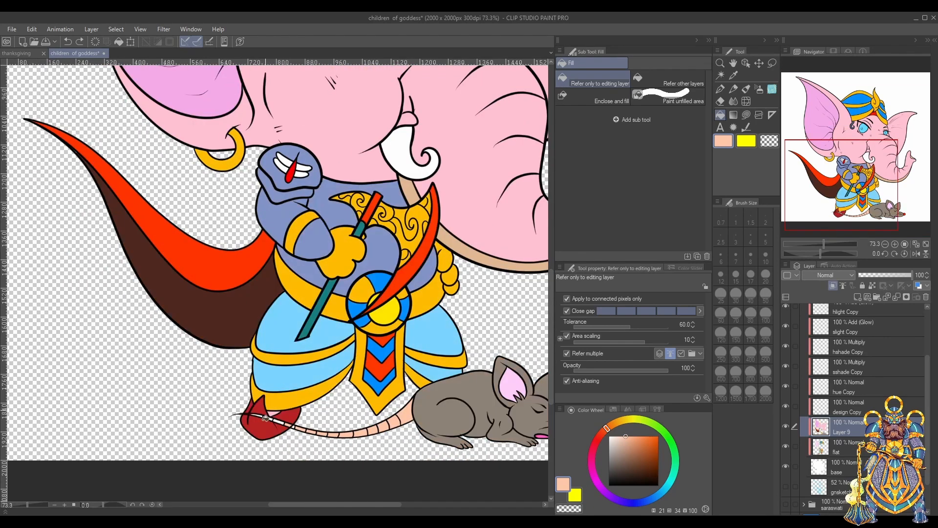
# Set up the Vector eraser on the gnline layer for line clean-up and save the drawing
pyautogui.scroll(3, 858, 420)
pyautogui.click(856, 346)
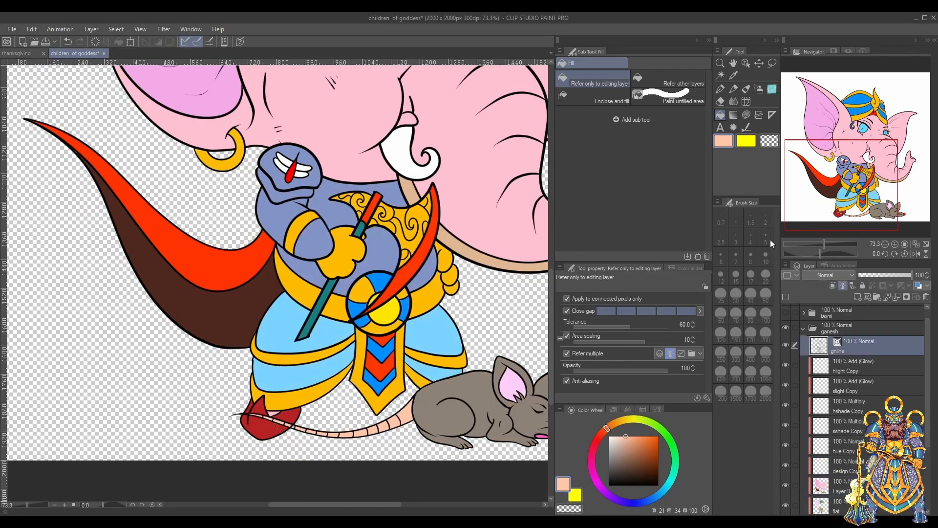
pyautogui.click(720, 102)
pyautogui.click(593, 115)
pyautogui.scroll(-3, 487, 355)
pyautogui.hotkey('ctrl', 's')
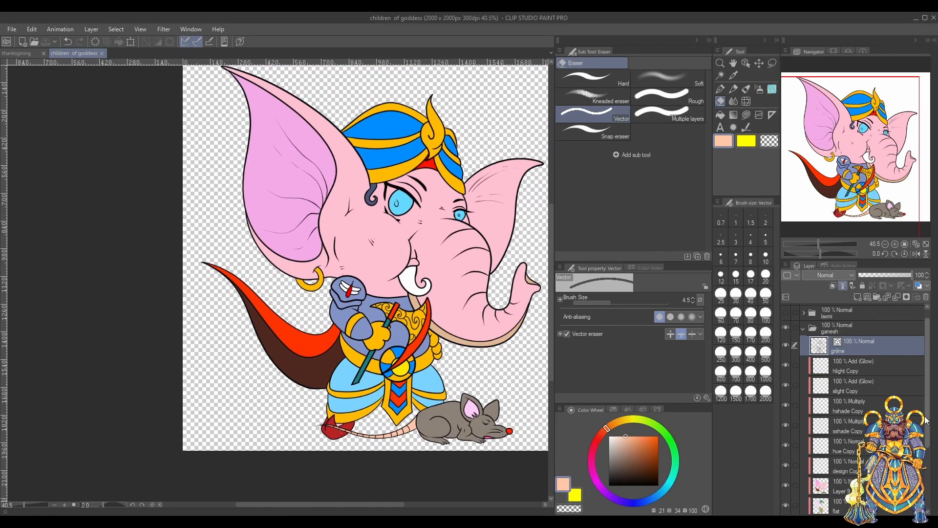
# Combine Layer 9 with the flat layer and add a new clipped layer above it
pyautogui.scroll(-3, 859, 416)
pyautogui.click(853, 410)
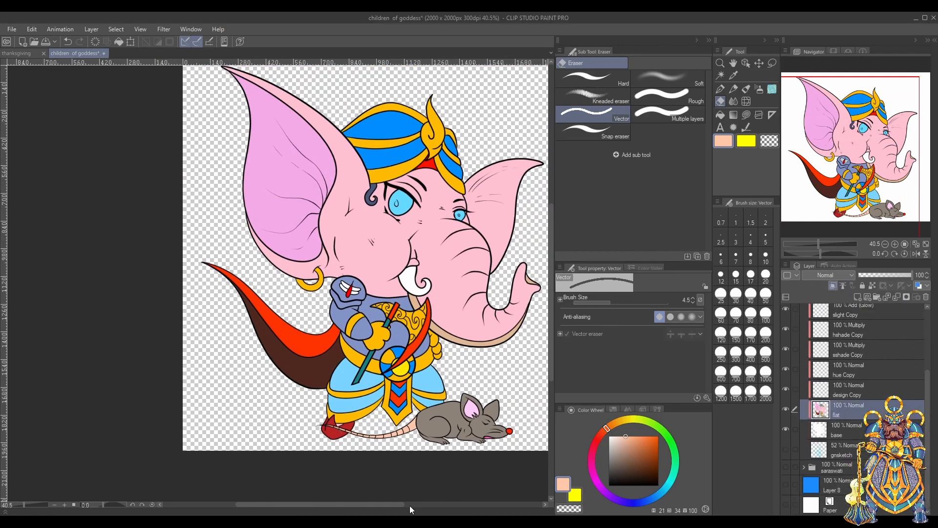
pyautogui.moveTo(396, 504); pyautogui.dragTo(415, 505)
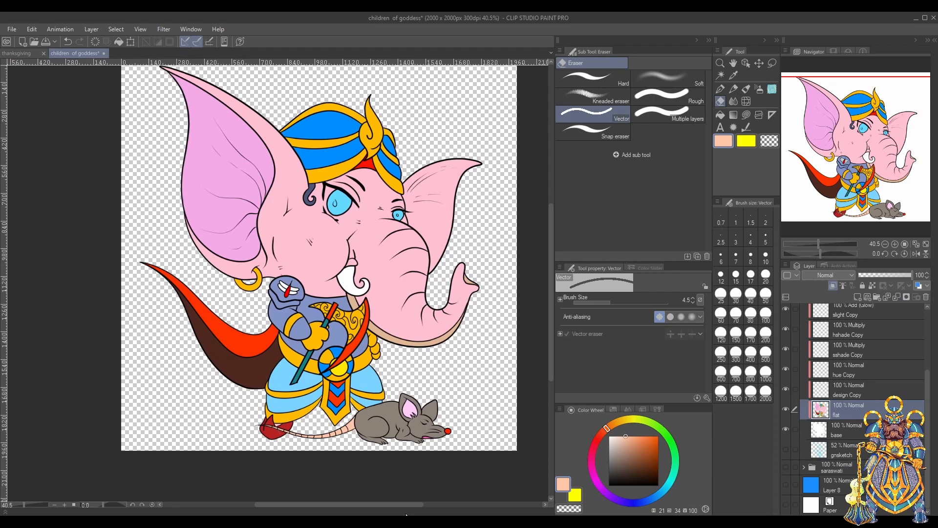
pyautogui.hotkey('ctrl', 'shift', 'n')
# Try a cream of hue 40 and saturation 40 on the trunk's underside and the strip below the tusk
pyautogui.click(620, 425)
pyautogui.moveTo(643, 439); pyautogui.dragTo(628, 434)
pyautogui.press('g')
pyautogui.click(413, 345)
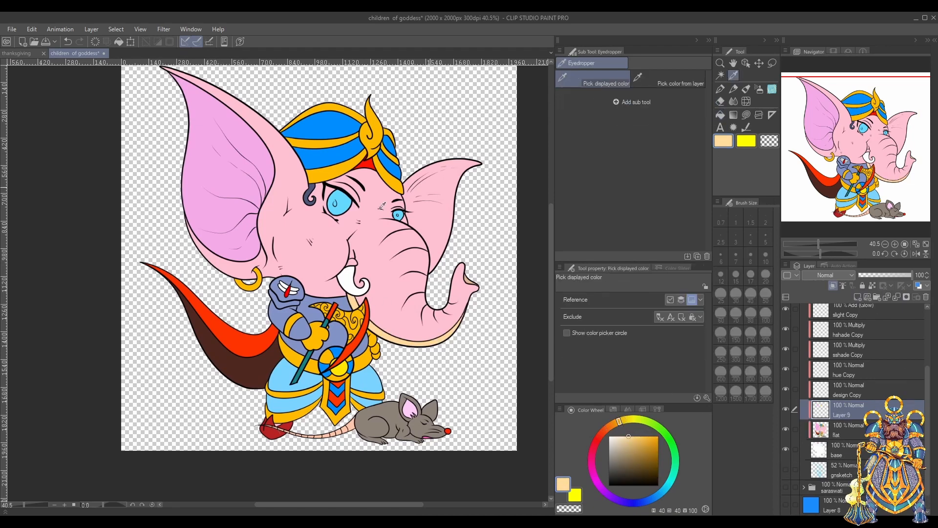
# Fill the trunk's underside and the strip below the tusk with pink of hue 311 and save the drawing
pyautogui.click(594, 474)
pyautogui.click(417, 342)
pyautogui.hotkey('ctrl', 's')
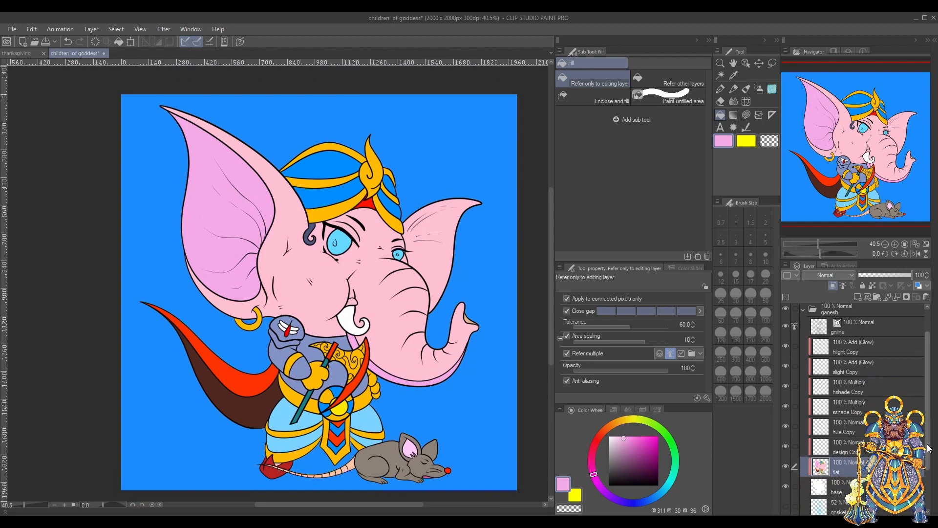
pyautogui.press('i')
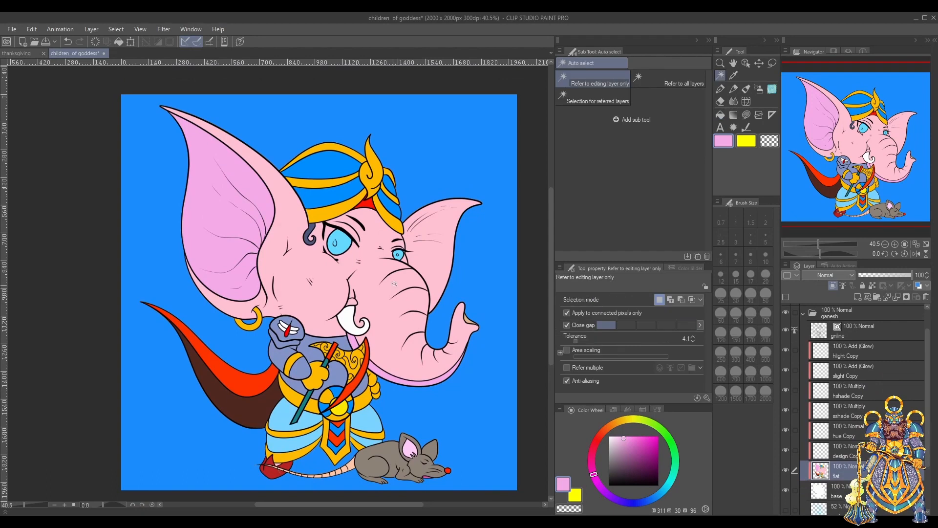
pyautogui.press('g')
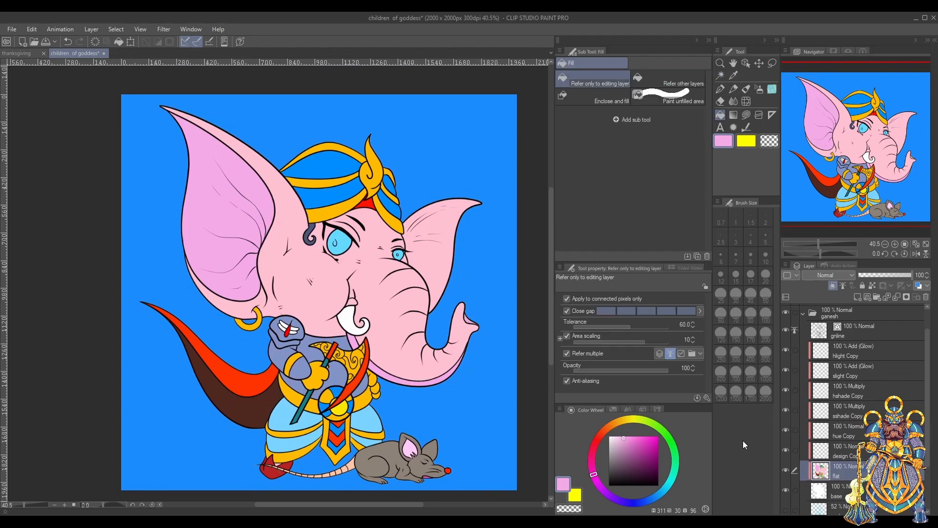
# Paint the whites of both eyes on the flat layer with a white Mapping pen at size 50
pyautogui.press('p')
pyautogui.hotkey('ctrl', '+')
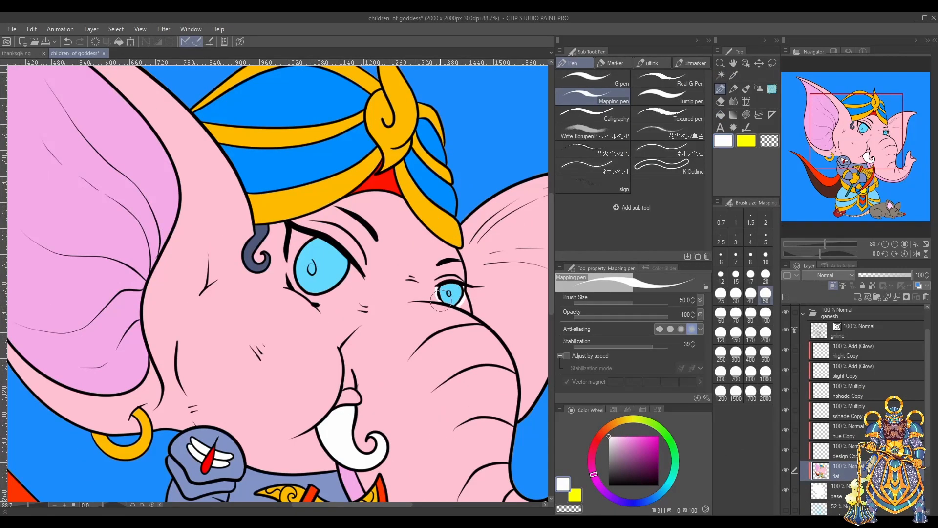
pyautogui.moveTo(294, 234); pyautogui.dragTo(297, 243)
pyautogui.moveTo(306, 297); pyautogui.dragTo(350, 278)
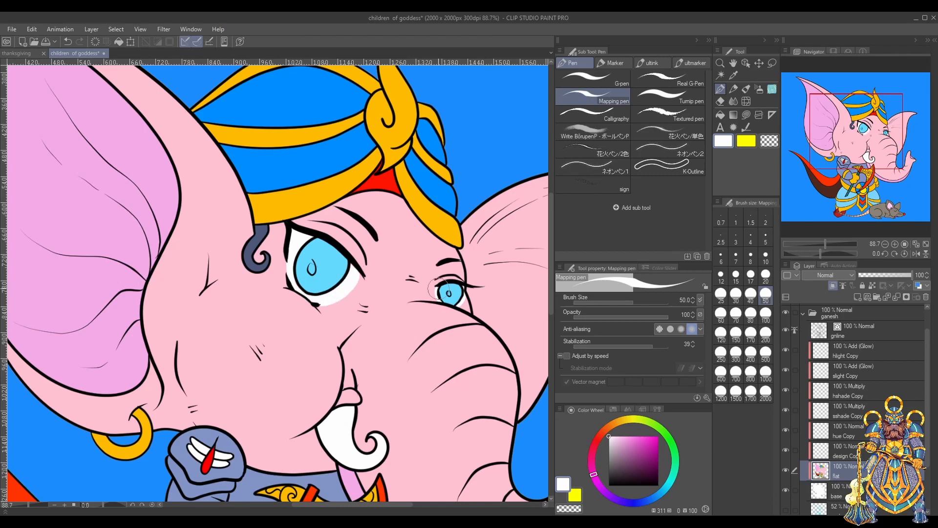
# Erase the small pupil loops inside both irises on the gnline layer
pyautogui.click(860, 331)
pyautogui.click(720, 101)
pyautogui.click(311, 269)
# Set the Mapping pen to black at size 17 with vector magnet off and save the drawing
pyautogui.click(721, 89)
pyautogui.click(658, 484)
pyautogui.click(765, 277)
pyautogui.click(751, 275)
pyautogui.click(567, 382)
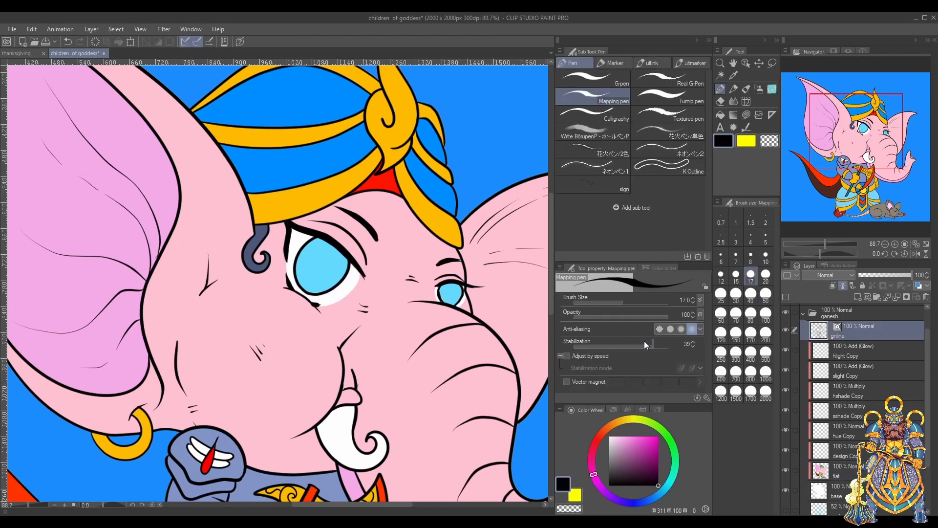
pyautogui.hotkey('ctrl', 's')
# Select Ganesh's light pink skin areas with Auto select on the flat layer
pyautogui.scroll(-5, 323, 244)
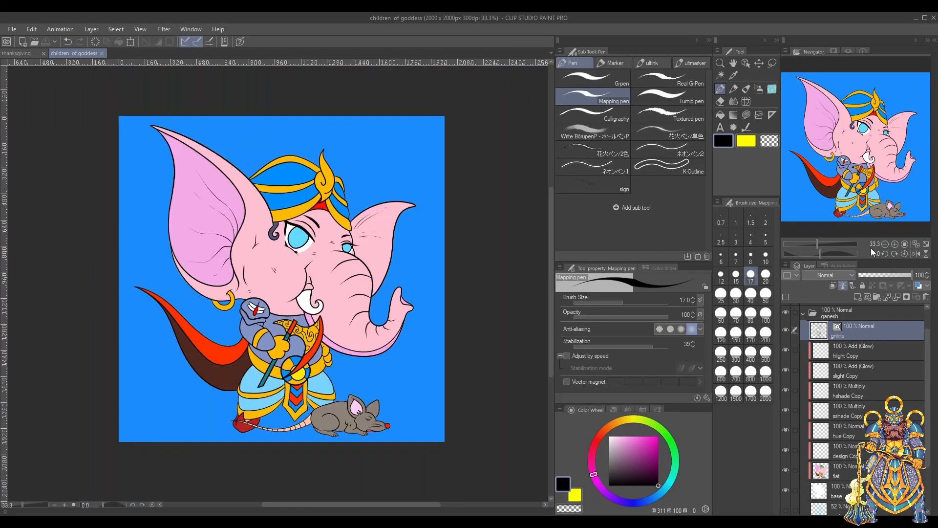
pyautogui.moveTo(816, 244); pyautogui.dragTo(820, 244)
pyautogui.click(820, 254)
pyautogui.click(905, 253)
pyautogui.click(820, 244)
pyautogui.moveTo(553, 291); pyautogui.dragTo(553, 287)
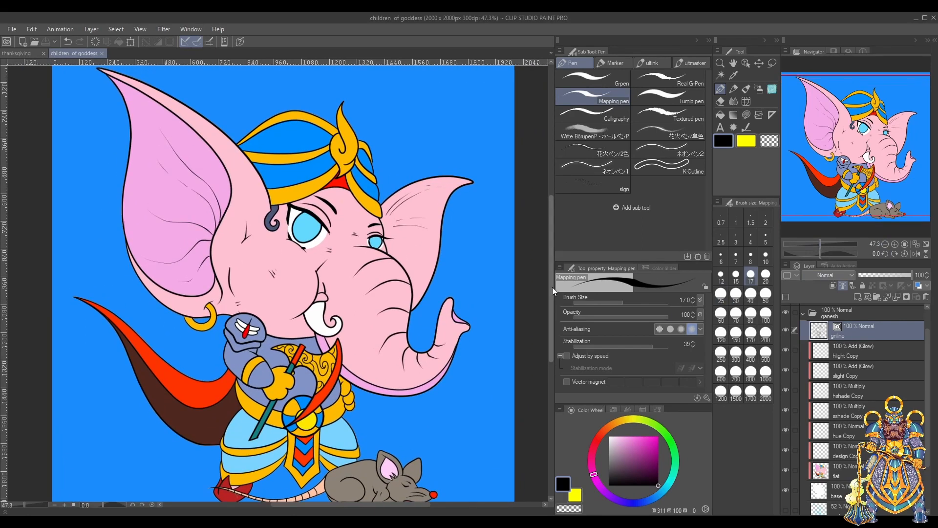
pyautogui.click(847, 470)
pyautogui.press('w')
pyautogui.click(293, 283)
pyautogui.keyDown('shift'); pyautogui.click(317, 490); pyautogui.keyUp('shift')
# Shade the smaller ear on the hshade Copy layer using Lasso fill in the sampled skin pink of hue 344
pyautogui.press('i')
pyautogui.click(352, 283)
pyautogui.click(869, 390)
pyautogui.press('u')
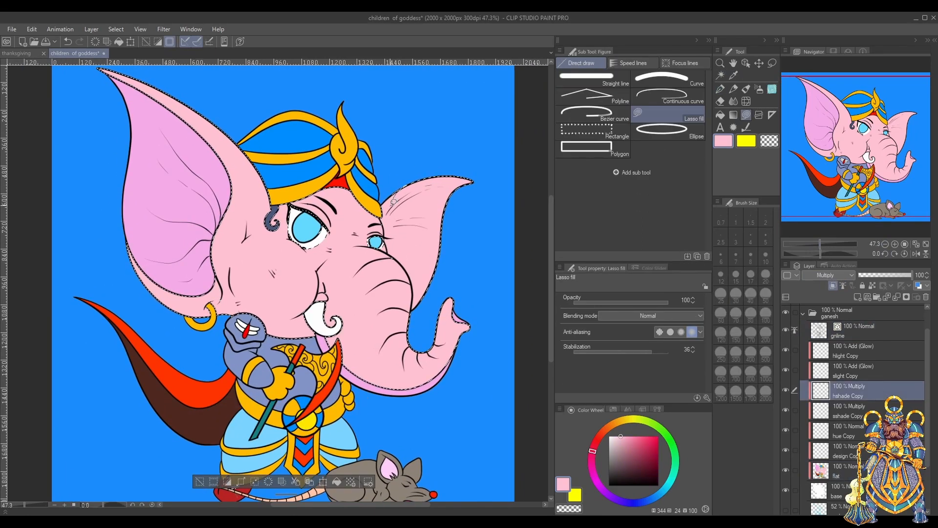
pyautogui.moveTo(384, 214)
pyautogui.mouseDown()
pyautogui.moveTo(386, 235)
pyautogui.moveTo(376, 209)
pyautogui.mouseUp()
pyautogui.moveTo(379, 210)
pyautogui.mouseDown()
pyautogui.moveTo(414, 185)
pyautogui.moveTo(418, 255)
pyautogui.moveTo(383, 209)
pyautogui.moveTo(395, 235)
pyautogui.mouseUp()
pyautogui.moveTo(394, 225); pyautogui.dragTo(392, 188)
# Extend the Lasso fill shadows to the brow, eye area and cheek folds on the hshade Copy layer, discarding unwanted strokes
pyautogui.press('e')
pyautogui.press('p')
pyautogui.press('p')
pyautogui.hotkey('ctrl', 'z')
pyautogui.press('u')
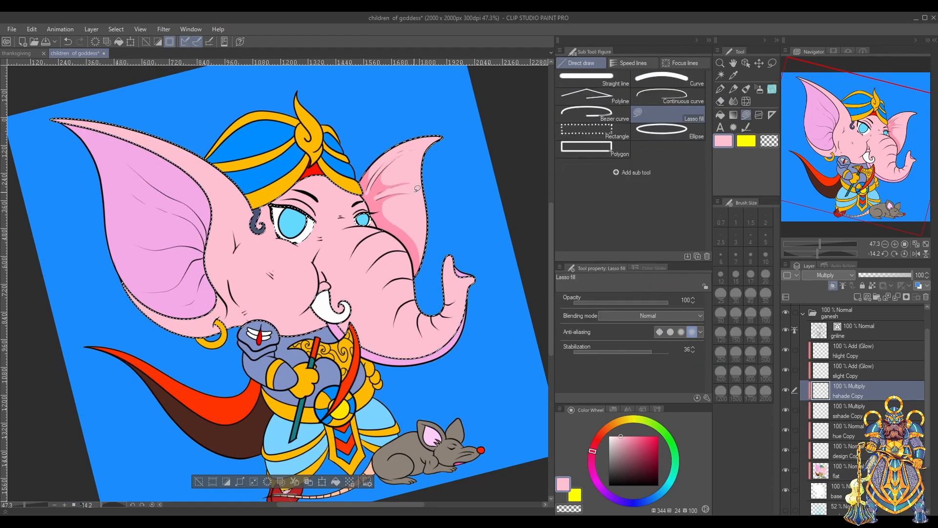
pyautogui.moveTo(301, 176); pyautogui.dragTo(277, 232)
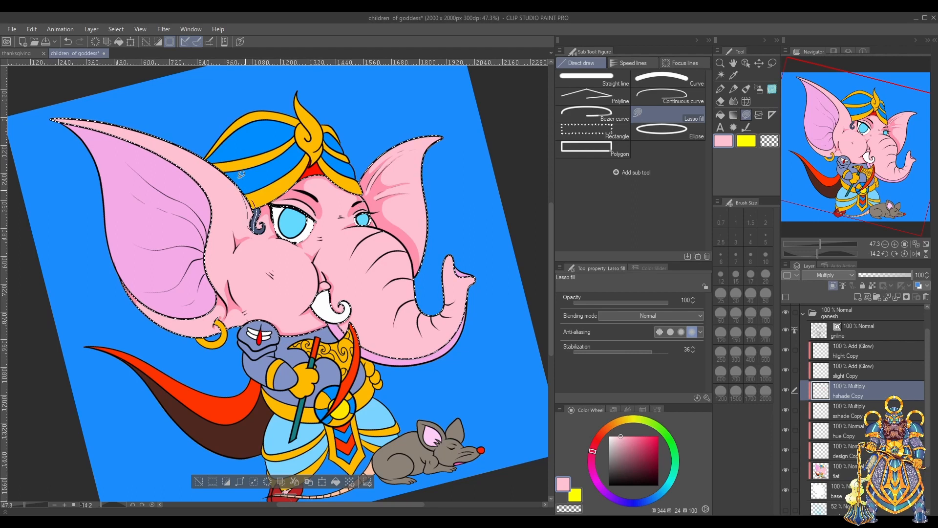
pyautogui.press('p')
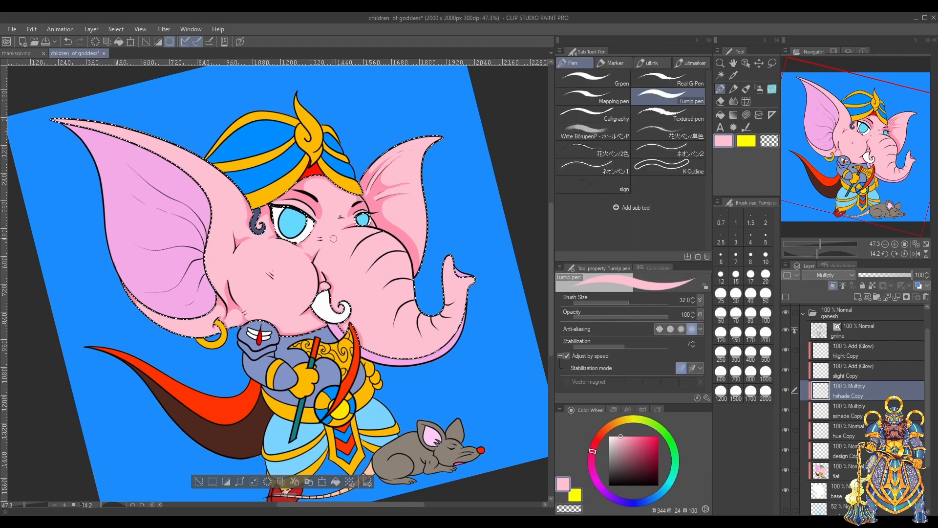
pyautogui.hotkey('ctrl', 'z')
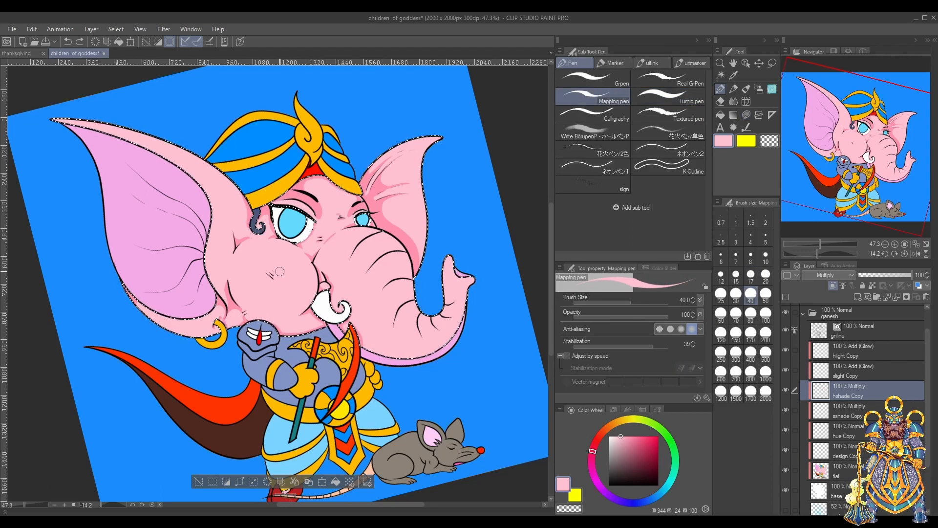
# Shade the forehead below the headband, the cheek and the trunk creases with the Mapping pen, raising its size to 50
pyautogui.moveTo(316, 178); pyautogui.dragTo(361, 193)
pyautogui.moveTo(818, 254); pyautogui.dragTo(831, 254)
pyautogui.press(']')
pyautogui.moveTo(289, 313)
pyautogui.mouseDown()
pyautogui.moveTo(316, 386)
pyautogui.moveTo(331, 390)
pyautogui.mouseUp()
pyautogui.moveTo(832, 253); pyautogui.dragTo(820, 254)
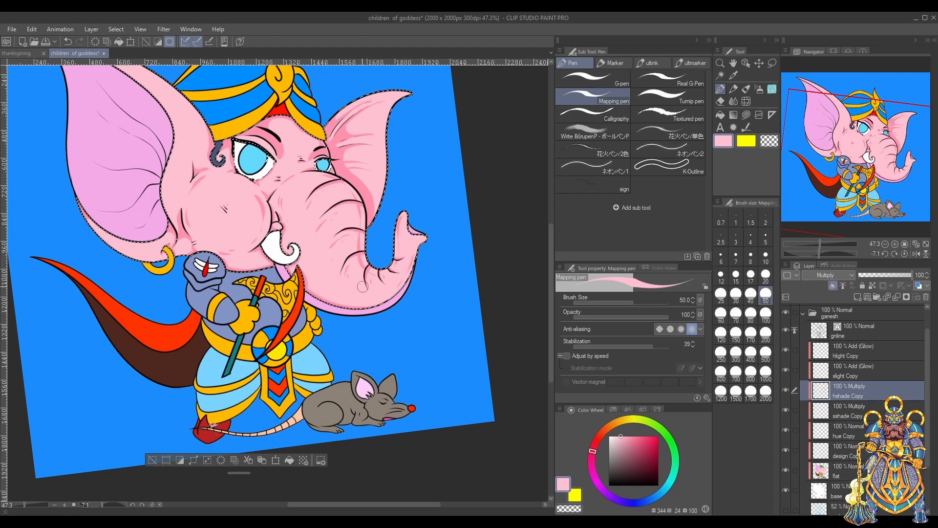
# Shade the raised trunk tip with Lasso fill and continue the trunk's fold shadows with the Mapping pen
pyautogui.press('u')
pyautogui.moveTo(408, 195); pyautogui.dragTo(411, 261)
pyautogui.press('p')
pyautogui.moveTo(175, 436); pyautogui.dragTo(348, 453)
# Shade the large ear's rim with the Mapping pen at size 100 and set the pen size back to 50
pyautogui.press(']')
pyautogui.press(']')
pyautogui.press(']')
pyautogui.press(']')
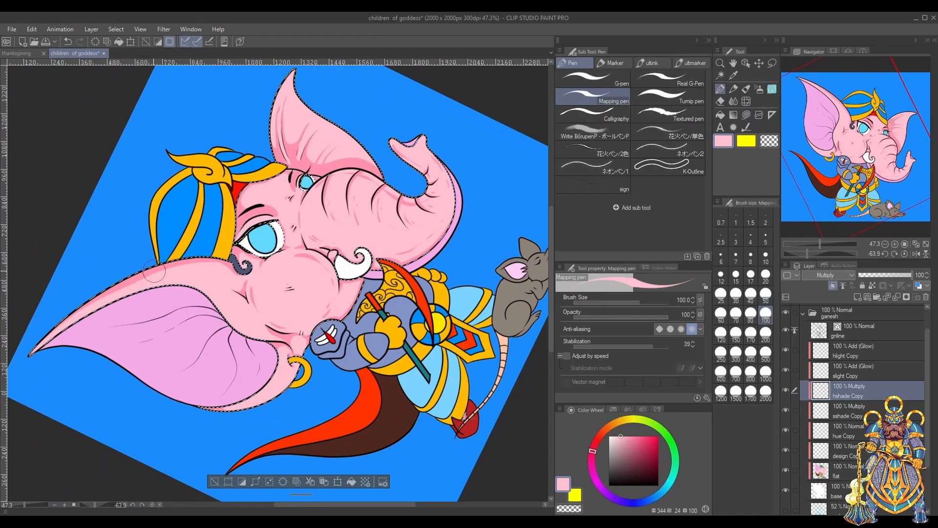
pyautogui.moveTo(346, 206); pyautogui.dragTo(374, 314)
pyautogui.click(766, 296)
# Choose the Vector eraser for the gnline layer and resume shading the skin with the Mapping pen on hshade Copy
pyautogui.click(861, 331)
pyautogui.press('e')
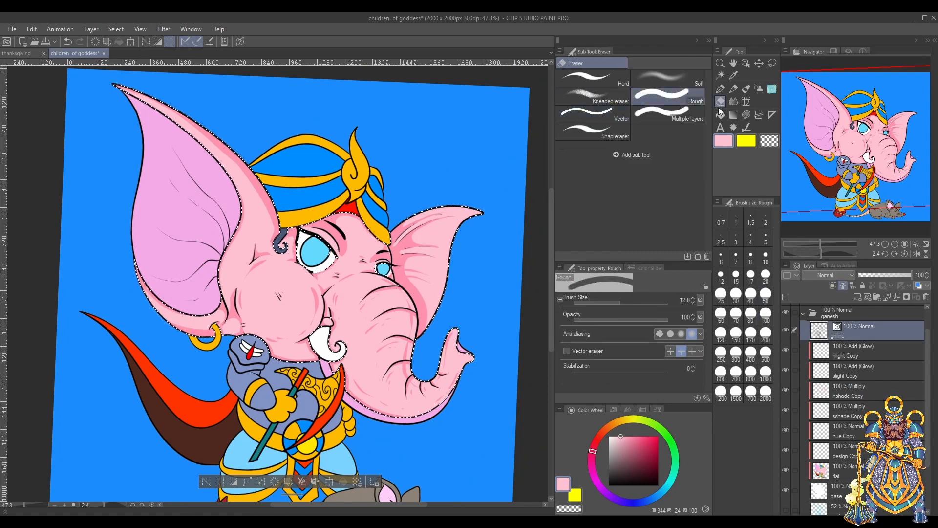
pyautogui.click(593, 114)
pyautogui.press('p')
pyautogui.click(860, 393)
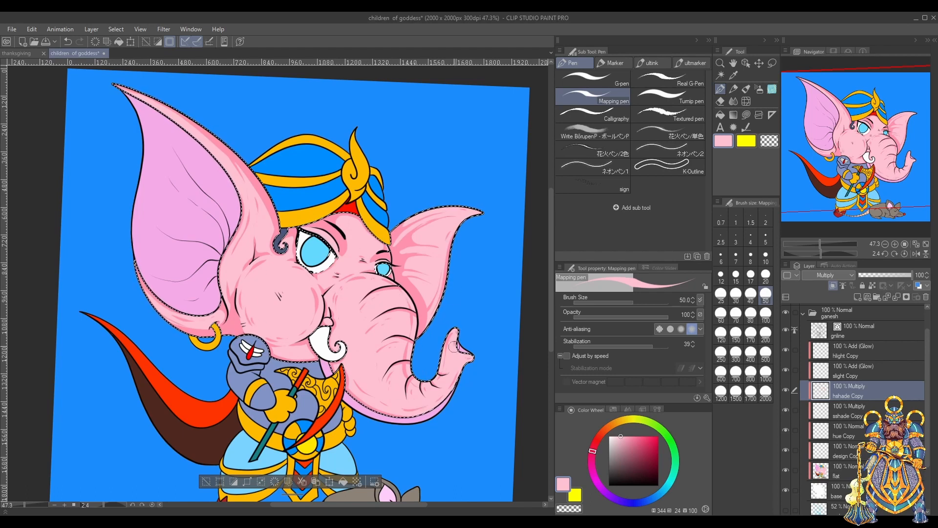
pyautogui.scroll(-3, 551, 293)
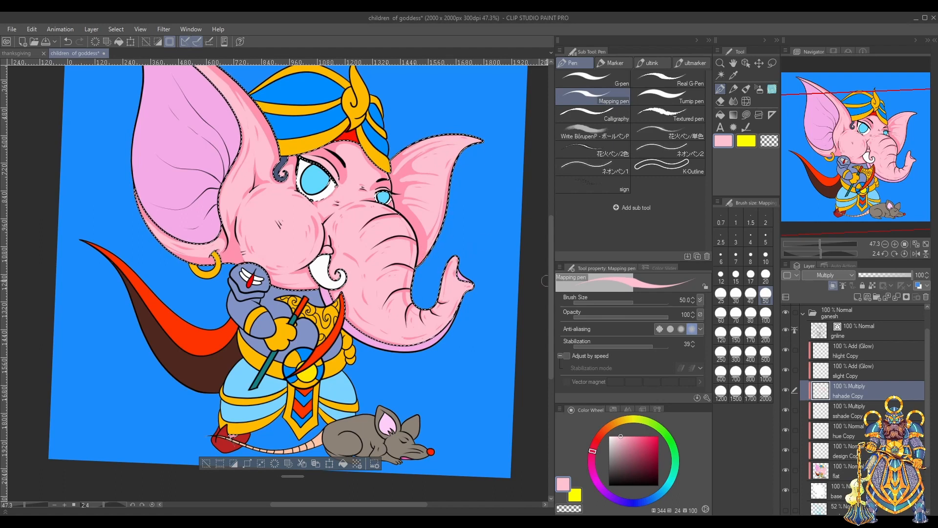
# Paint highlight strokes on the smaller ear and along the top of the trunk on the hlight Copy layer
pyautogui.scroll(3, 431, 147)
pyautogui.hotkey('alt', ']')
pyautogui.hotkey('alt', ']')
pyautogui.moveTo(316, 311)
pyautogui.mouseDown()
pyautogui.moveTo(493, 278)
pyautogui.moveTo(486, 262)
pyautogui.mouseUp()
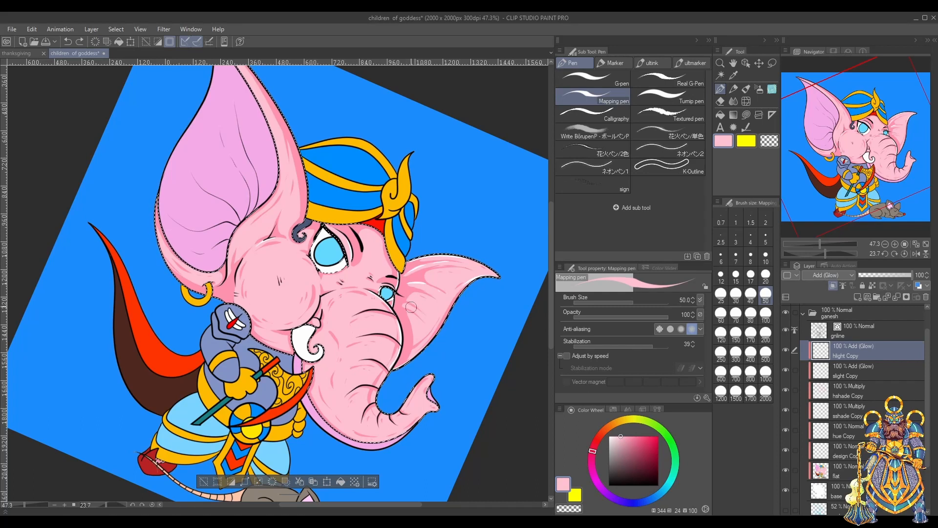
pyautogui.moveTo(449, 291); pyautogui.dragTo(372, 221)
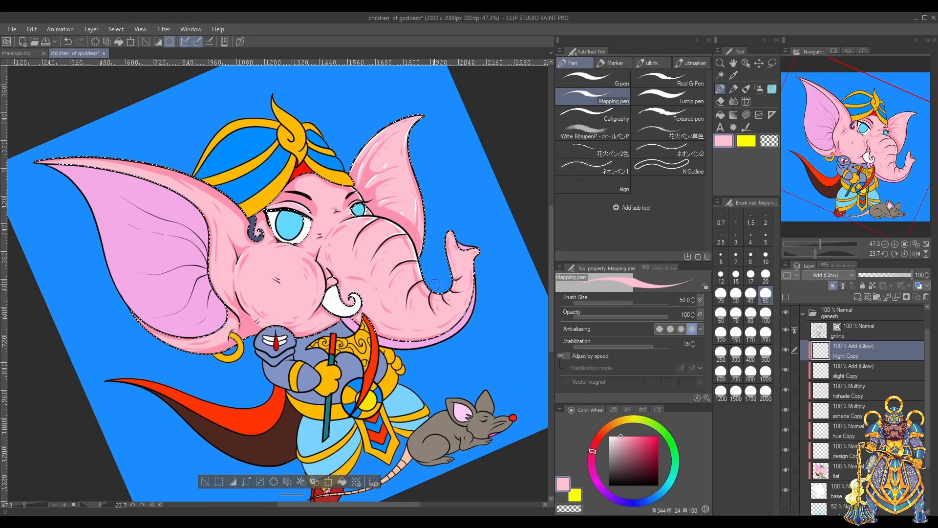
pyautogui.press('h')
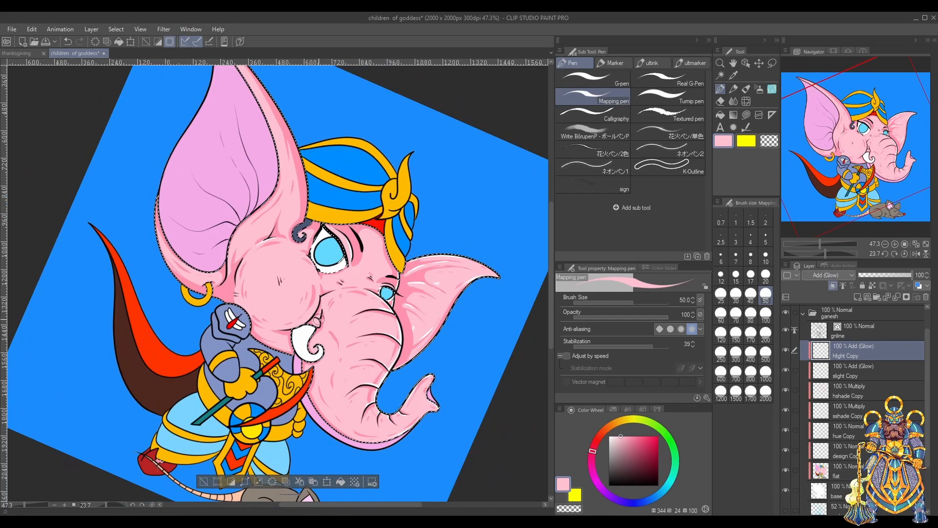
# Paint highlight strokes on the trunk ridges, face and cheek on the hlight Copy layer
pyautogui.press('-')
pyautogui.press('-')
pyautogui.press('-')
pyautogui.press('-')
pyautogui.press('-')
pyautogui.press('-')
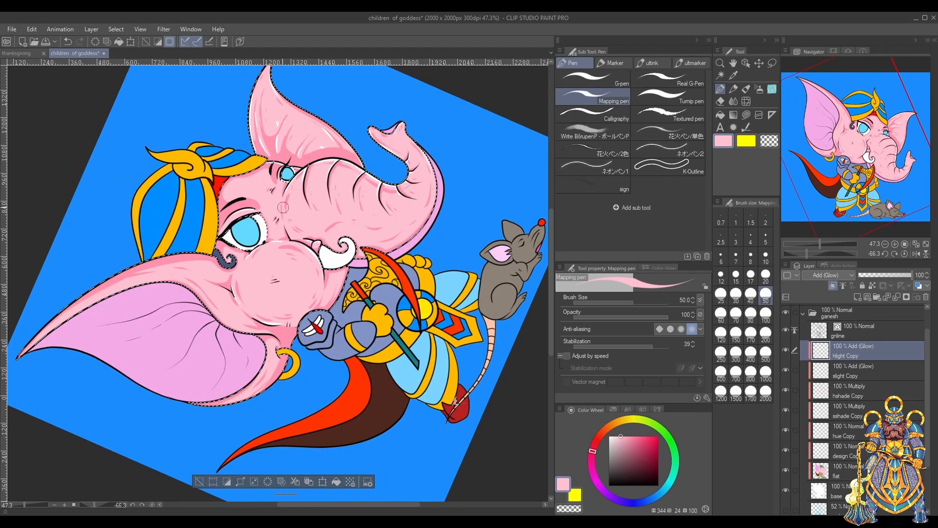
pyautogui.moveTo(405, 237); pyautogui.dragTo(301, 286)
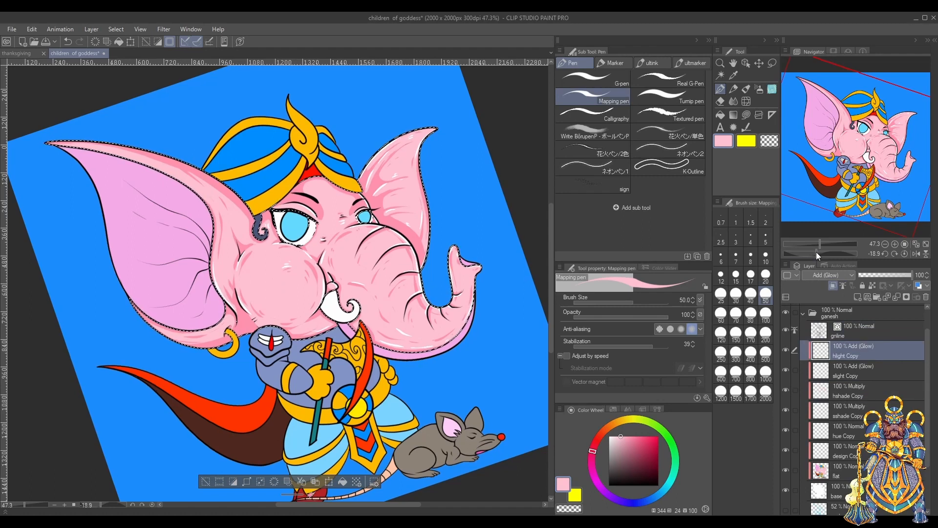
# Add highlight strokes to the large ear's rim and more of the cheek on the hlight Copy layer
pyautogui.press('-')
pyautogui.press('-')
pyautogui.press('-')
pyautogui.moveTo(232, 316)
pyautogui.mouseDown()
pyautogui.moveTo(282, 362)
pyautogui.moveTo(319, 320)
pyautogui.mouseUp()
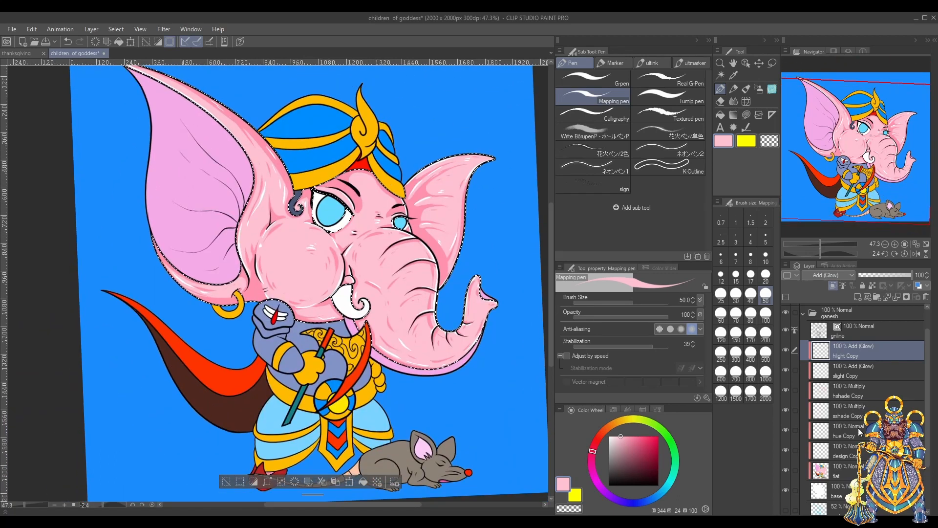
# Airbrush a soft shadow in deep pink of hue 344 and saturation 69 along the large ear's rim on the sshade Copy layer
pyautogui.hotkey('alt', '[')
pyautogui.hotkey('alt', '[')
pyautogui.hotkey('alt', '[')
pyautogui.press('b')
pyautogui.press('[')
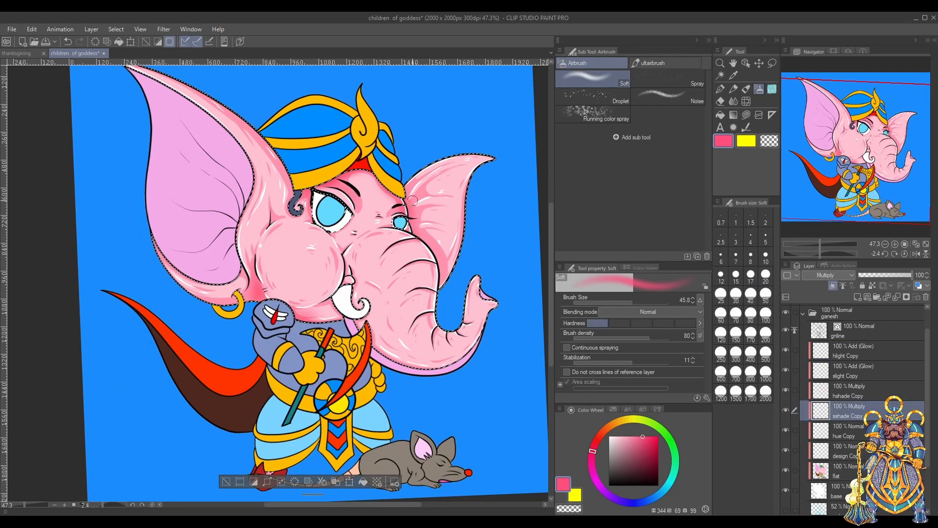
pyautogui.moveTo(236, 117); pyautogui.dragTo(288, 186)
# Enlarge the Soft airbrush and shade the lower curve of the trunk on the sshade Copy layer
pyautogui.press(']')
pyautogui.press(']')
pyautogui.press(']')
pyautogui.moveTo(447, 364); pyautogui.dragTo(481, 329)
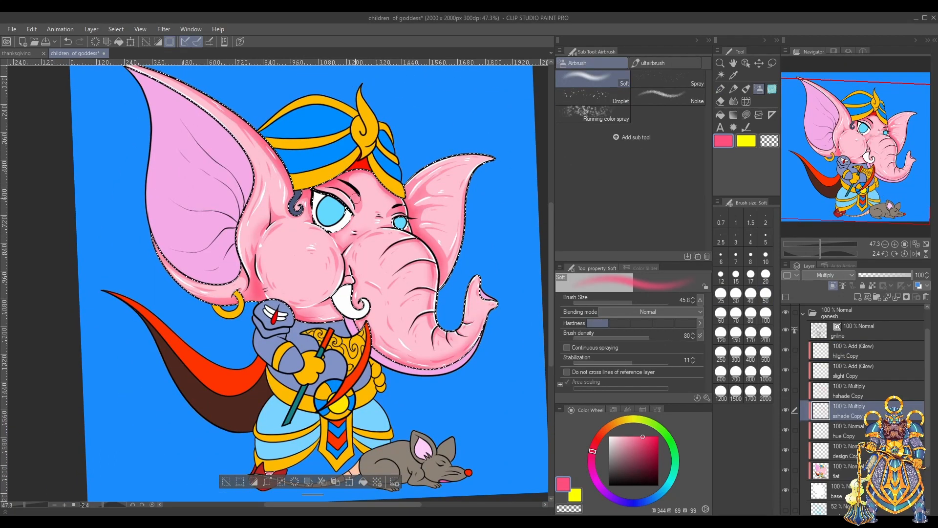
# Airbrush soft pink shadows onto the smaller ear and the upper trunk with a brush size of 148
pyautogui.moveTo(406, 193); pyautogui.dragTo(456, 159)
pyautogui.hotkey('ctrl', 'z')
pyautogui.press('[')
pyautogui.moveTo(414, 207); pyautogui.dragTo(441, 278)
pyautogui.moveTo(342, 237)
pyautogui.mouseDown()
pyautogui.moveTo(417, 237)
pyautogui.moveTo(421, 284)
pyautogui.mouseUp()
pyautogui.moveTo(406, 283)
pyautogui.mouseDown()
pyautogui.moveTo(359, 205)
pyautogui.moveTo(388, 312)
pyautogui.moveTo(391, 291)
pyautogui.mouseUp()
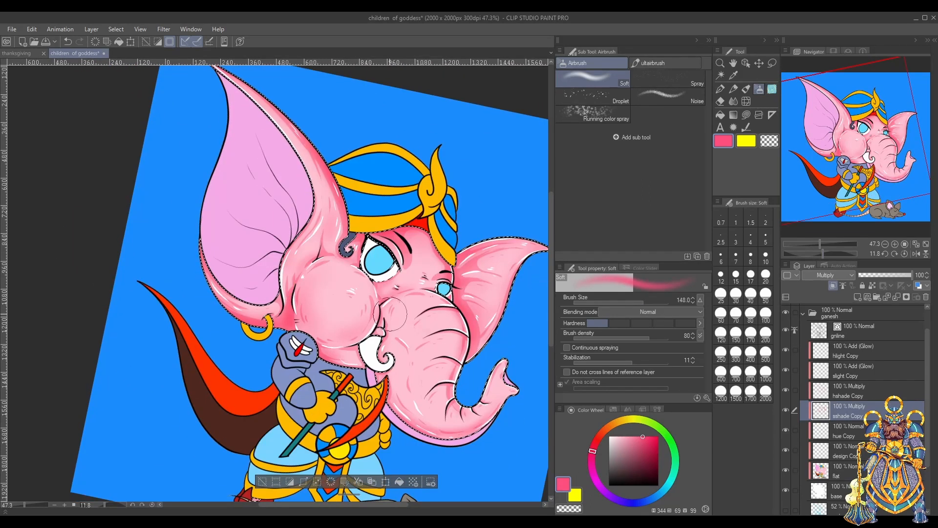
# Airbrush an orange-red blush of hue 13 and full saturation onto the cheek on the hue Copy layer
pyautogui.press('[')
pyautogui.moveTo(552, 293); pyautogui.dragTo(551, 303)
pyautogui.click(850, 431)
pyautogui.moveTo(592, 450); pyautogui.dragTo(603, 432)
pyautogui.click(658, 437)
pyautogui.click(644, 302)
pyautogui.click(350, 267)
pyautogui.hotkey('ctrl', 'z')
pyautogui.click(346, 269)
# Airbrush orange-red tint along the large ear's rim near the head with a brush size of 98.4
pyautogui.click(630, 302)
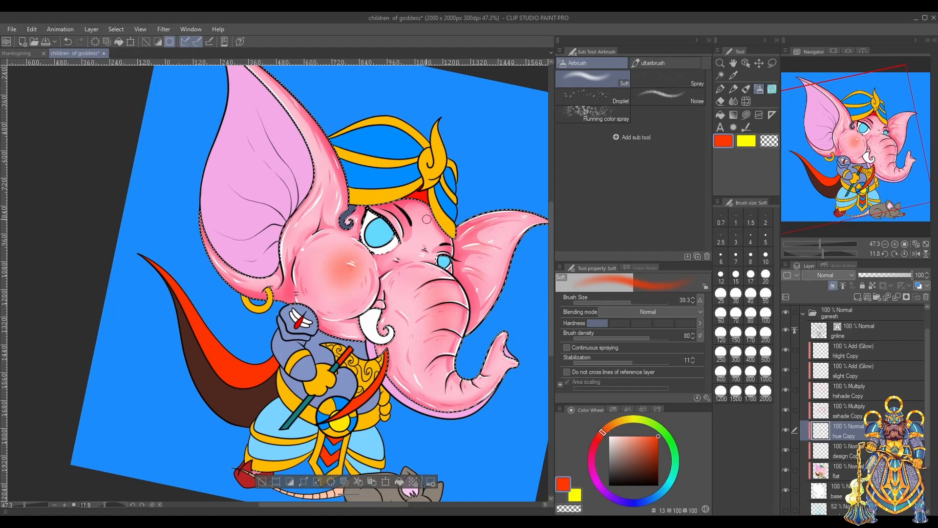
pyautogui.moveTo(550, 292); pyautogui.dragTo(550, 270)
pyautogui.scroll(1, 398, 208)
pyautogui.click(640, 302)
pyautogui.moveTo(317, 230); pyautogui.dragTo(308, 267)
# Airbrush a purple tint of hue 281 and saturation 82 beneath the cheek with a brush size of 140.7
pyautogui.click(606, 493)
pyautogui.click(649, 436)
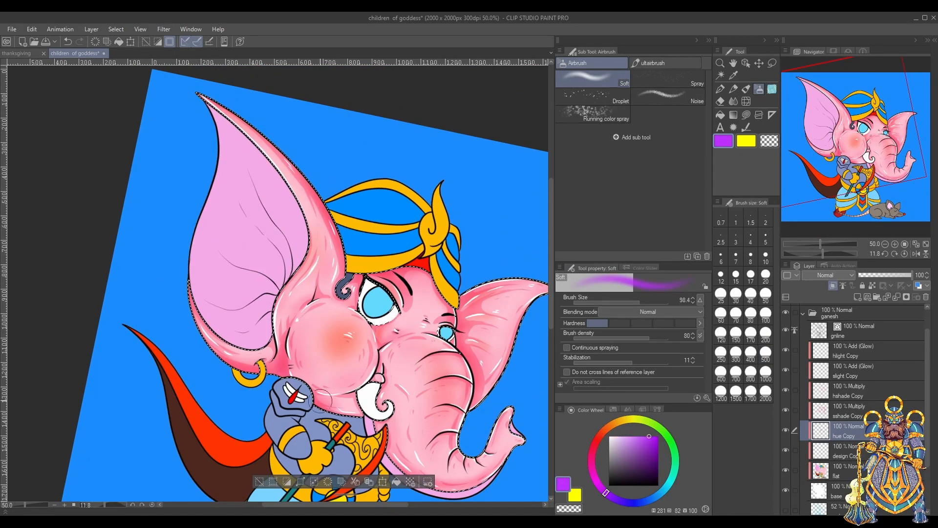
pyautogui.click(630, 302)
pyautogui.moveTo(321, 396); pyautogui.dragTo(368, 391)
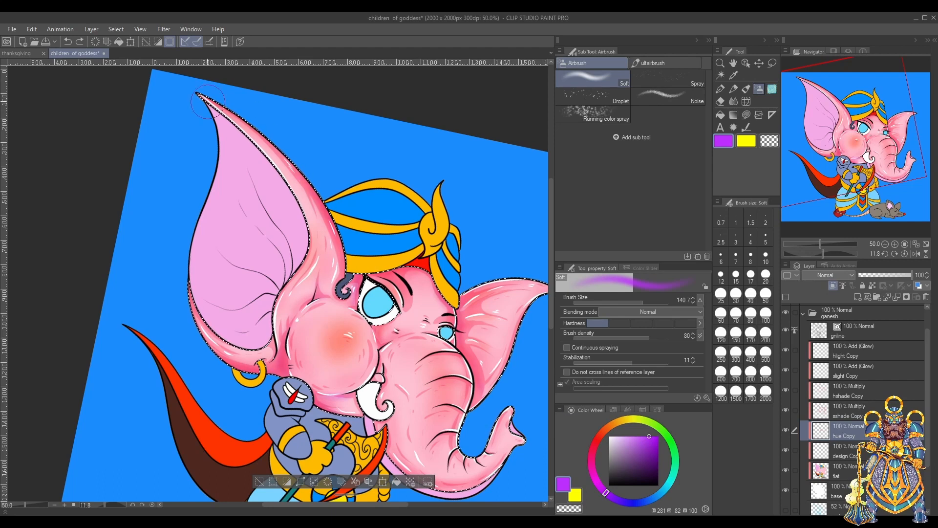
# Airbrush soft pink glow of hue 323 and saturation 49 onto the skin on the slight Copy layer with a brush size of 65.4
pyautogui.scroll(-2, 437, 93)
pyautogui.click(643, 302)
pyautogui.click(633, 437)
pyautogui.click(592, 466)
pyautogui.click(854, 370)
pyautogui.click(635, 302)
pyautogui.moveTo(329, 244)
pyautogui.mouseDown()
pyautogui.moveTo(321, 257)
pyautogui.moveTo(334, 295)
pyautogui.mouseUp()
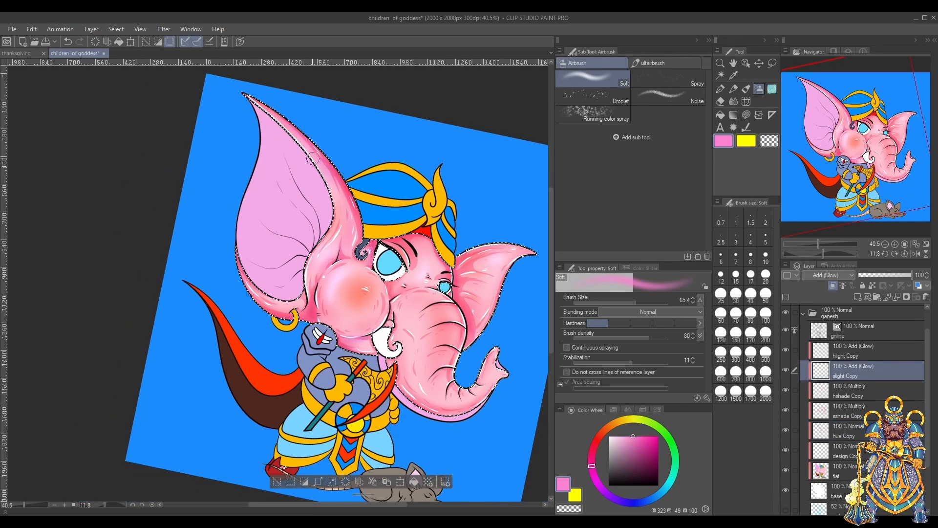
pyautogui.moveTo(415, 309); pyautogui.dragTo(424, 348)
pyautogui.moveTo(355, 342); pyautogui.dragTo(370, 345)
# Soften the cheek's tint on the hue Copy layer with the Blur 2 blender at size 93.5, deselect and save
pyautogui.click(904, 254)
pyautogui.click(847, 432)
pyautogui.click(734, 102)
pyautogui.click(593, 150)
pyautogui.click(639, 302)
pyautogui.moveTo(365, 289); pyautogui.dragTo(342, 260)
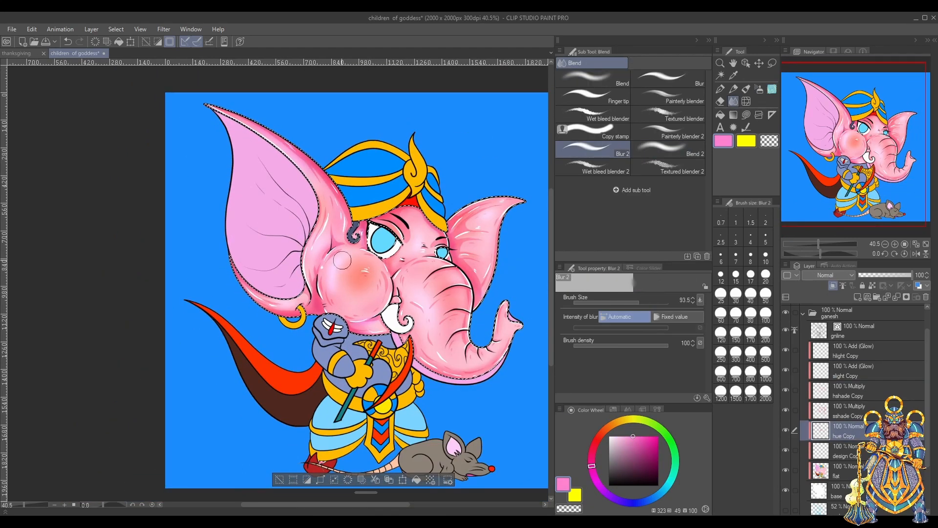
pyautogui.moveTo(551, 359); pyautogui.dragTo(551, 367)
pyautogui.hotkey('ctrl', 'd')
pyautogui.hotkey('ctrl', 's')
pyautogui.click(845, 337)
pyautogui.keyDown('ctrl'); pyautogui.click(837, 475); pyautogui.keyUp('ctrl')
pyautogui.keyDown('ctrl'); pyautogui.click(837, 495); pyautogui.keyUp('ctrl')
pyautogui.click(772, 63)
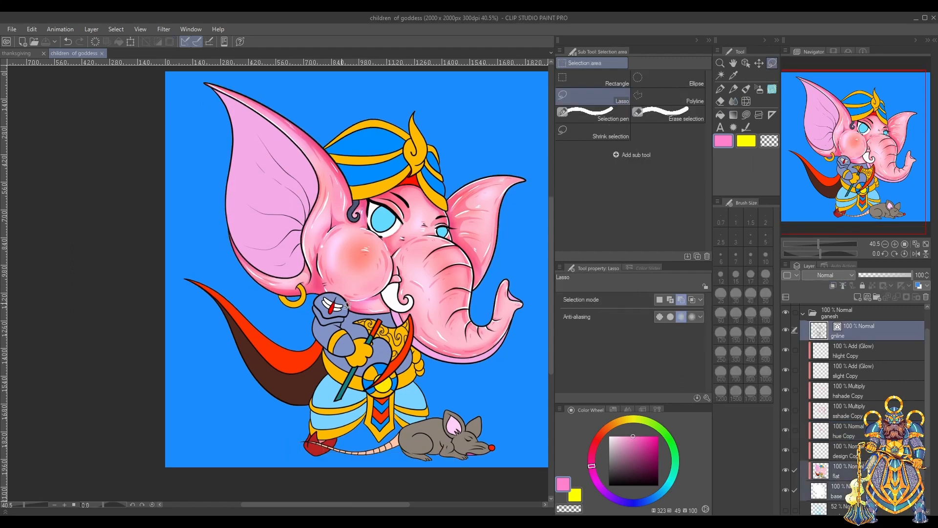
pyautogui.hotkey('ctrl', 'c')
pyautogui.hotkey('ctrl', 'v')
pyautogui.moveTo(323, 296); pyautogui.dragTo(415, 214)
pyautogui.hotkey('ctrl', 't')
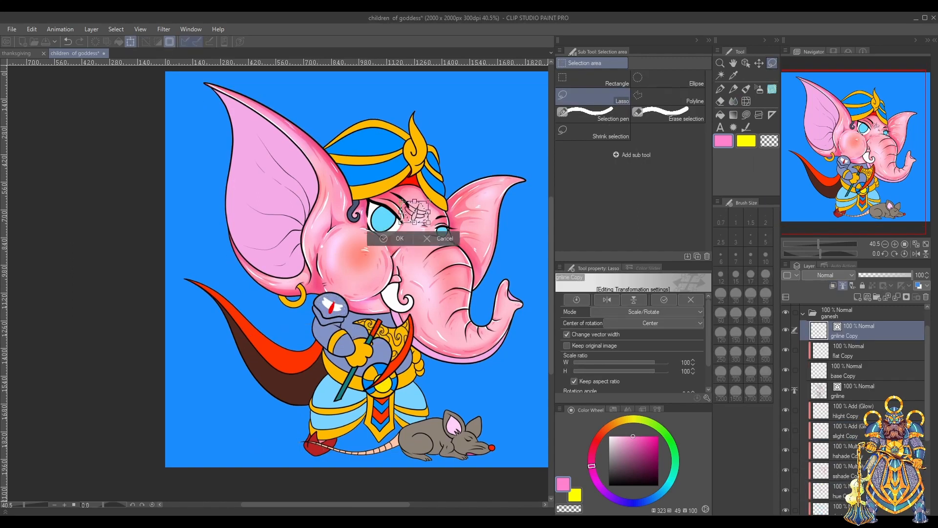
pyautogui.hotkey('ctrl', 'z')
pyautogui.hotkey('ctrl', 'z')
pyautogui.hotkey('ctrl', 'z')
pyautogui.hotkey('ctrl', 'z')
pyautogui.hotkey('ctrl', 'z')
# Copy the line art of the shoulder plate's winged mark and place the copy on the forehead between the eyes
pyautogui.moveTo(346, 301); pyautogui.dragTo(345, 298)
pyautogui.hotkey('ctrl', 'c')
pyautogui.hotkey('ctrl', 'v')
pyautogui.hotkey('ctrl', 't')
pyautogui.moveTo(331, 307)
pyautogui.mouseDown()
pyautogui.moveTo(356, 267)
pyautogui.moveTo(424, 213)
pyautogui.mouseUp()
pyautogui.press('Return')
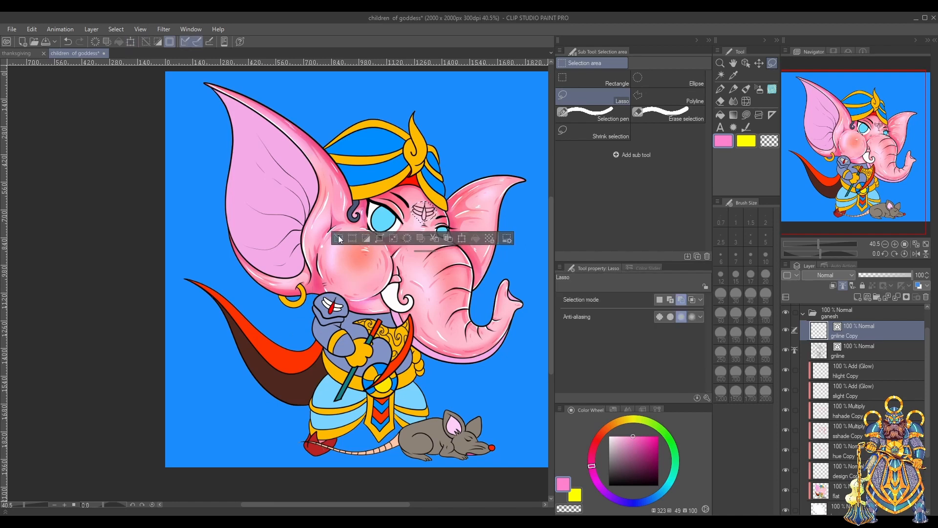
pyautogui.hotkey('ctrl', 'd')
pyautogui.hotkey('ctrl', 'z')
pyautogui.hotkey('ctrl', 't')
pyautogui.press('Return')
pyautogui.click(341, 240)
# Fill the forehead mark on the flat layer with white wings and a red centre, matching the shoulder plate's mark
pyautogui.scroll(-3, 860, 391)
pyautogui.click(856, 410)
pyautogui.click(734, 76)
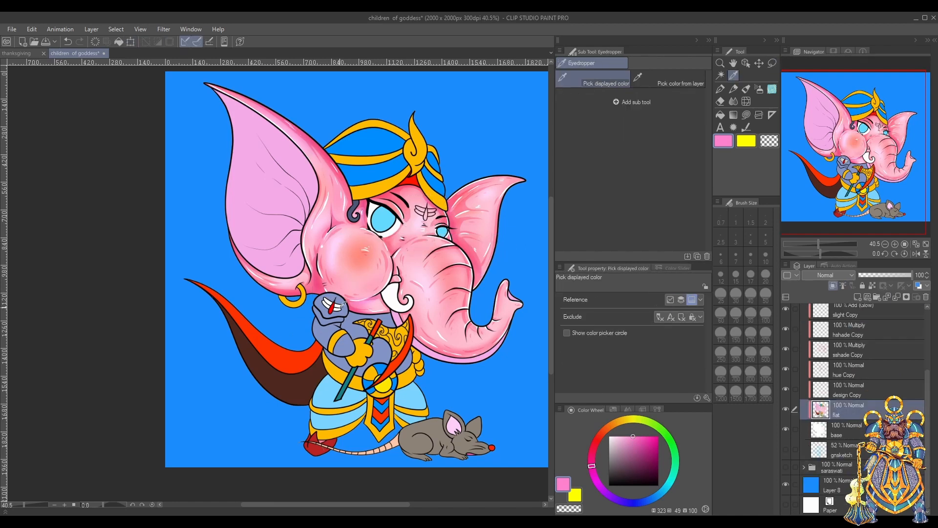
pyautogui.click(338, 304)
pyautogui.click(721, 115)
pyautogui.click(420, 211)
pyautogui.click(431, 211)
pyautogui.click(787, 485)
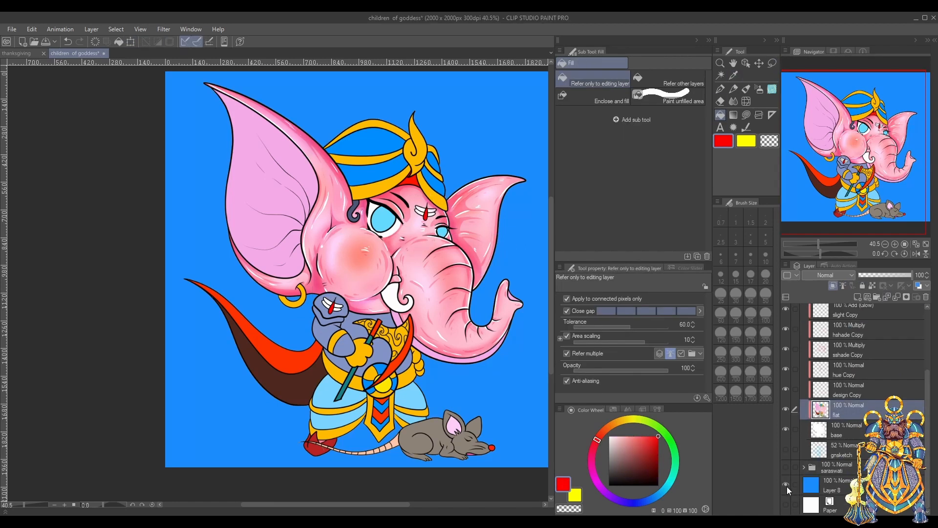
# Fill the turban's cloth sections with purple on the flat layer
pyautogui.click(645, 439)
pyautogui.click(371, 141)
pyautogui.click(377, 171)
pyautogui.click(413, 395)
pyautogui.hotkey('ctrl', 'z')
# Fill the turban's flame-shaped ornament with yellow picked from the belt's round buckle and save the illustration
pyautogui.keyDown('alt'); pyautogui.click(385, 387); pyautogui.keyUp('alt')
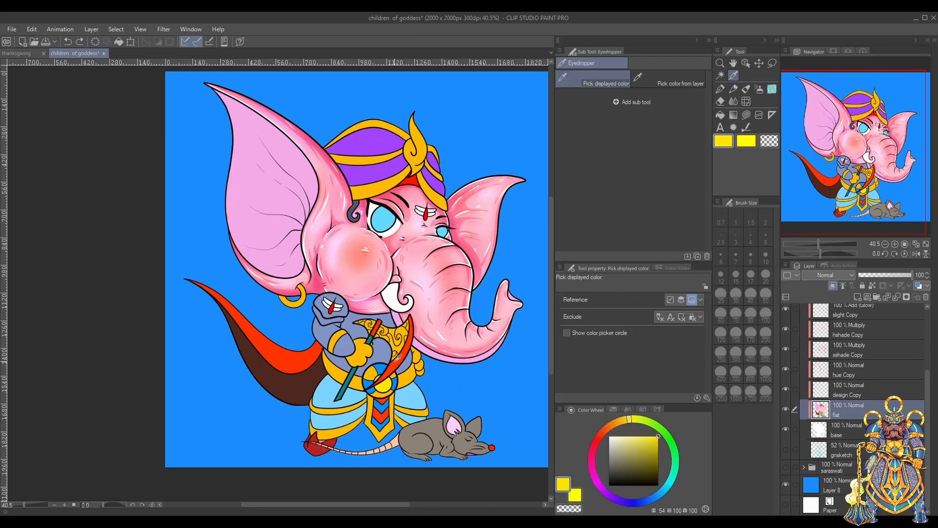
pyautogui.click(415, 150)
pyautogui.hotkey('ctrl', 's')
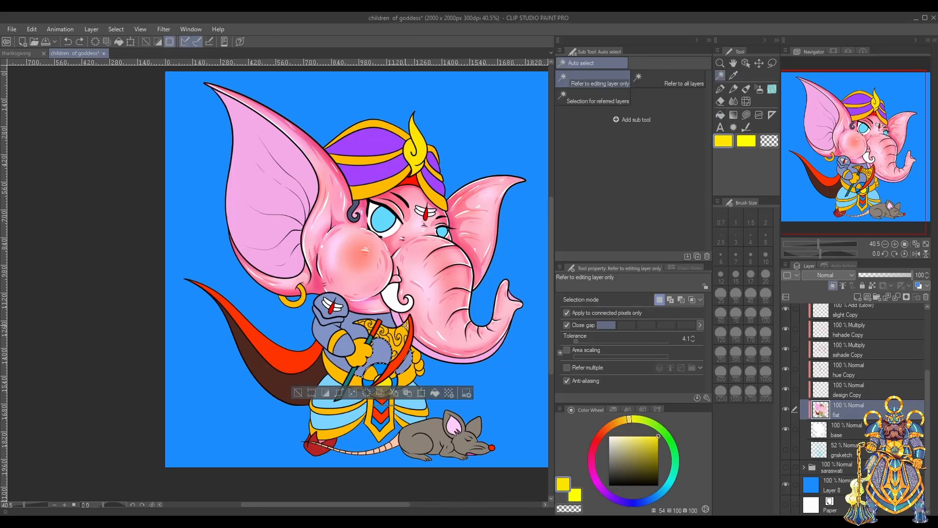
# Limit the selection to the blue-grey torso armour, using the lasso and the selection pens
pyautogui.press('m')
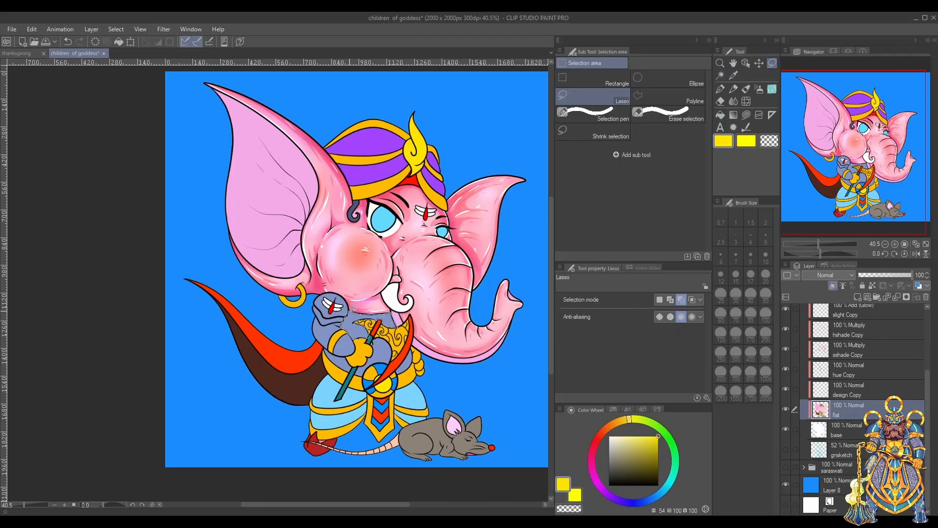
pyautogui.moveTo(352, 307); pyautogui.dragTo(352, 307)
pyautogui.scroll(5, 352, 307)
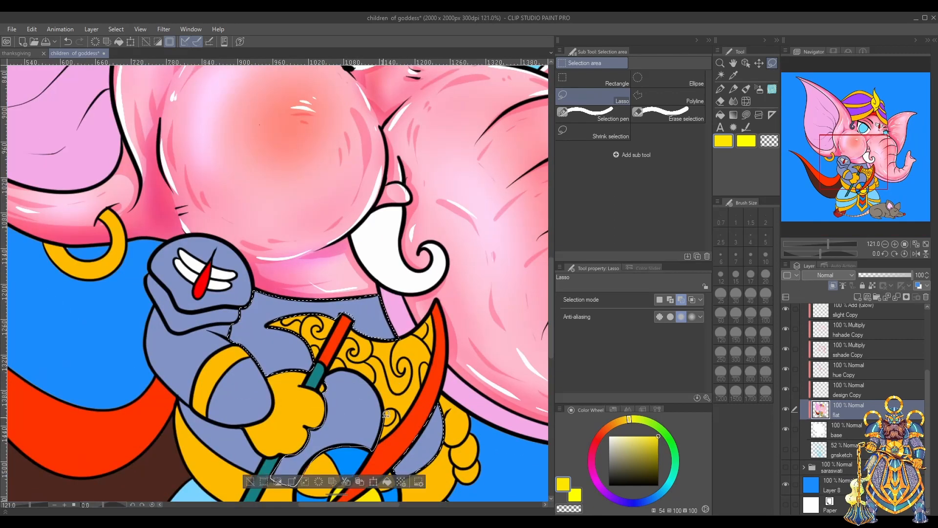
pyautogui.click(593, 115)
pyautogui.moveTo(553, 326); pyautogui.dragTo(552, 337)
pyautogui.click(668, 114)
# Choose the Thin chain decoration brush for drawing on the design Copy layer
pyautogui.click(853, 390)
pyautogui.click(772, 89)
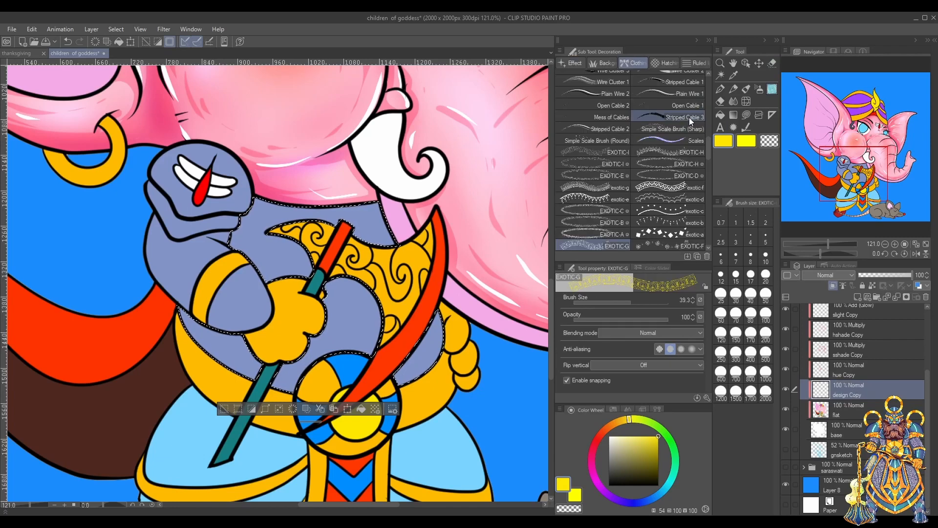
pyautogui.moveTo(709, 148)
pyautogui.mouseDown()
pyautogui.moveTo(707, 217)
pyautogui.moveTo(709, 87)
pyautogui.mouseUp()
pyautogui.click(705, 139)
pyautogui.click(669, 89)
# Set the main colour to dark blue of hue 237, saturation 31 and value 22, and the sub colour to grey-blue
pyautogui.click(652, 499)
pyautogui.click(617, 480)
pyautogui.click(576, 496)
pyautogui.click(661, 492)
pyautogui.click(625, 445)
pyautogui.click(563, 484)
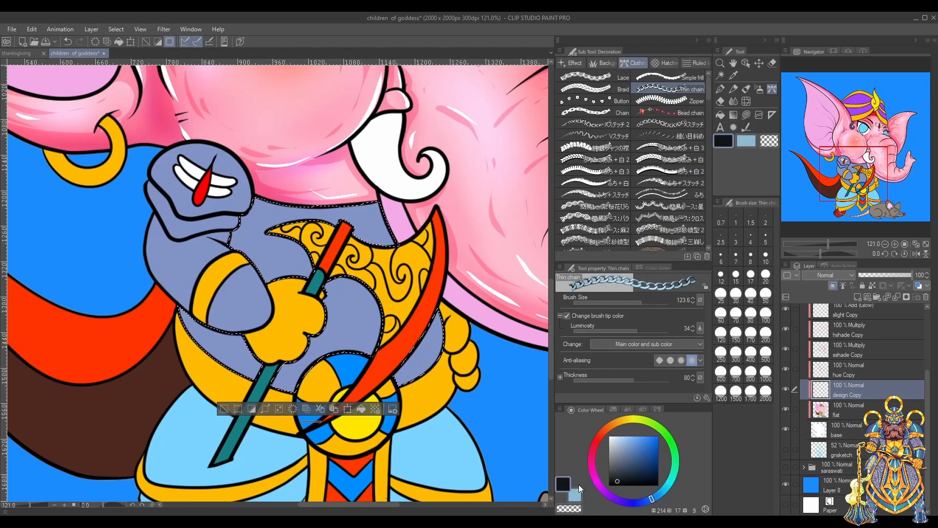
pyautogui.click(576, 496)
pyautogui.click(643, 501)
pyautogui.click(563, 484)
pyautogui.click(635, 502)
pyautogui.click(624, 474)
pyautogui.click(576, 497)
pyautogui.scroll(-2, 372, 332)
pyautogui.moveTo(641, 302); pyautogui.dragTo(638, 302)
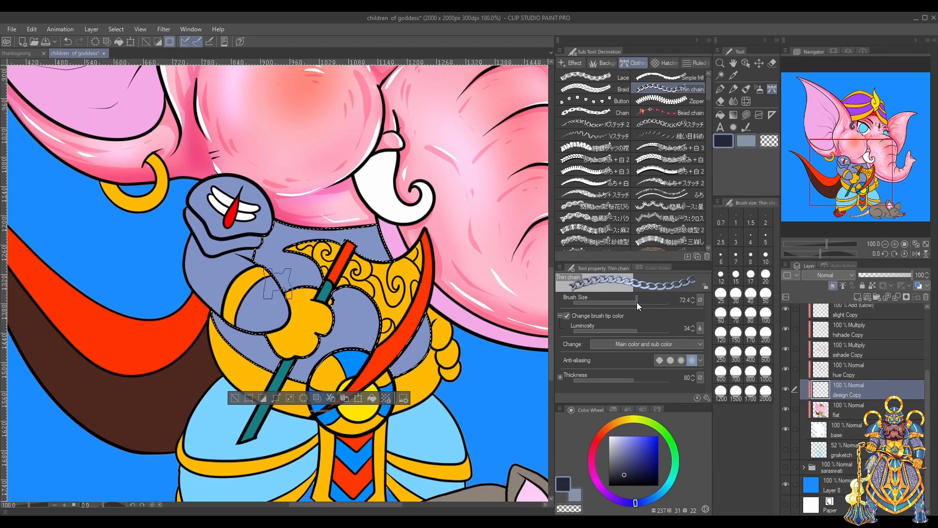
pyautogui.moveTo(364, 229); pyautogui.dragTo(389, 257)
pyautogui.moveTo(425, 320); pyautogui.dragTo(412, 361)
pyautogui.hotkey('ctrl', 'z')
pyautogui.hotkey('ctrl', 'z')
# Draw the Thin chain pattern over the chest and belly armour with a brush size of 30.4 and luminosity 28
pyautogui.moveTo(638, 302)
pyautogui.mouseDown()
pyautogui.moveTo(628, 302)
pyautogui.moveTo(634, 331)
pyautogui.mouseUp()
pyautogui.scroll(-2, 505, 380)
pyautogui.moveTo(440, 336); pyautogui.dragTo(423, 371)
pyautogui.moveTo(395, 313); pyautogui.dragTo(394, 356)
pyautogui.moveTo(387, 308)
pyautogui.mouseDown()
pyautogui.moveTo(387, 355)
pyautogui.moveTo(377, 353)
pyautogui.mouseUp()
pyautogui.moveTo(368, 312); pyautogui.dragTo(366, 338)
pyautogui.moveTo(364, 259); pyautogui.dragTo(344, 264)
pyautogui.hscroll(-1, 391, 360)
pyautogui.hotkey('ctrl', 'z')
pyautogui.hscroll(-1, 438, 361)
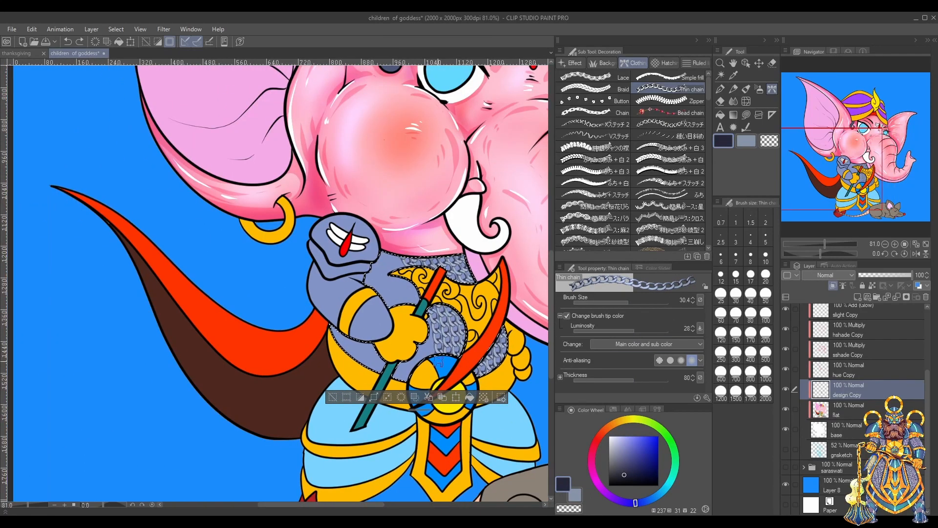
# Fill the rest of the selected torso armour with the Thin chain pattern and clear the selection
pyautogui.moveTo(430, 310); pyautogui.dragTo(431, 359)
pyautogui.moveTo(411, 256); pyautogui.dragTo(412, 302)
pyautogui.moveTo(395, 254)
pyautogui.mouseDown()
pyautogui.moveTo(397, 304)
pyautogui.moveTo(380, 296)
pyautogui.mouseUp()
pyautogui.moveTo(422, 332)
pyautogui.mouseDown()
pyautogui.moveTo(420, 363)
pyautogui.moveTo(405, 381)
pyautogui.mouseUp()
pyautogui.moveTo(378, 342); pyautogui.dragTo(380, 374)
pyautogui.moveTo(365, 337)
pyautogui.mouseDown()
pyautogui.moveTo(366, 369)
pyautogui.moveTo(338, 330)
pyautogui.mouseUp()
pyautogui.scroll(-2, 274, 334)
pyautogui.hotkey('ctrl', 'd')
# Lasso the upper arm below the shoulder plate, cover it with the Thin chain pattern on the design Copy layer and deselect
pyautogui.click(857, 410)
pyautogui.click(772, 63)
pyautogui.click(593, 97)
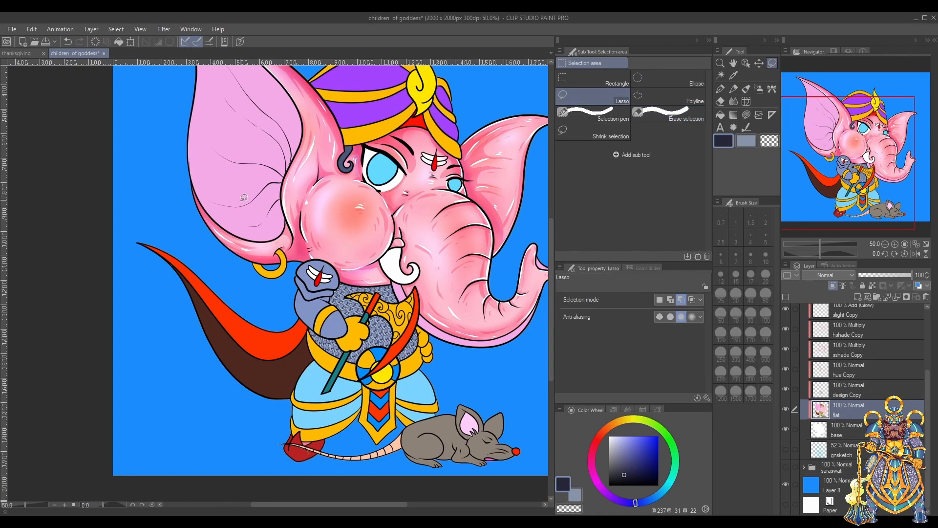
pyautogui.scroll(3, 312, 293)
pyautogui.moveTo(291, 275); pyautogui.dragTo(325, 344)
pyautogui.moveTo(307, 288); pyautogui.dragTo(292, 275)
pyautogui.click(858, 390)
pyautogui.click(772, 89)
pyautogui.moveTo(551, 272); pyautogui.dragTo(551, 282)
pyautogui.moveTo(294, 244)
pyautogui.mouseDown()
pyautogui.moveTo(317, 303)
pyautogui.moveTo(348, 251)
pyautogui.mouseUp()
pyautogui.hotkey('ctrl', 'z')
pyautogui.hotkey('ctrl', 'd')
pyautogui.scroll(-3, 293, 315)
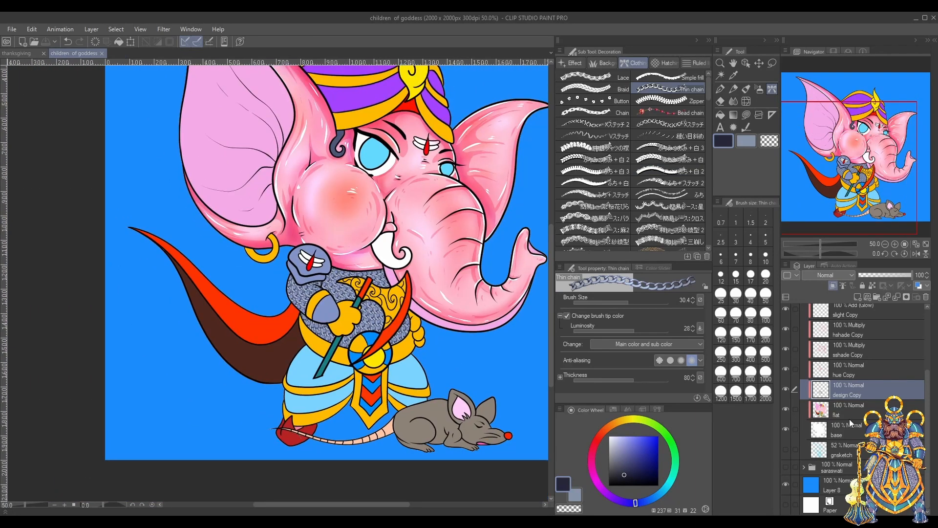
# Select the blue-grey armour on the flat layer, pick its colour and ready Lasso fill on the hshade Copy layer
pyautogui.click(857, 411)
pyautogui.click(721, 75)
pyautogui.click(337, 279)
pyautogui.click(734, 75)
pyautogui.click(333, 272)
pyautogui.click(746, 115)
pyautogui.scroll(2, 863, 363)
pyautogui.click(863, 364)
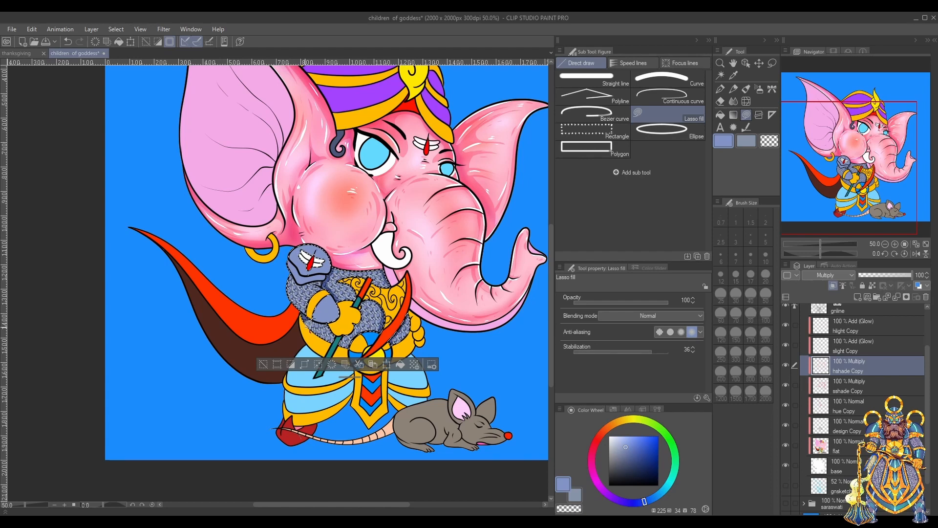
# Add hard shadow shapes to the shoulder plate, elbow guard and chain mail with Lasso fill on the hshade Copy layer
pyautogui.click(810, 253)
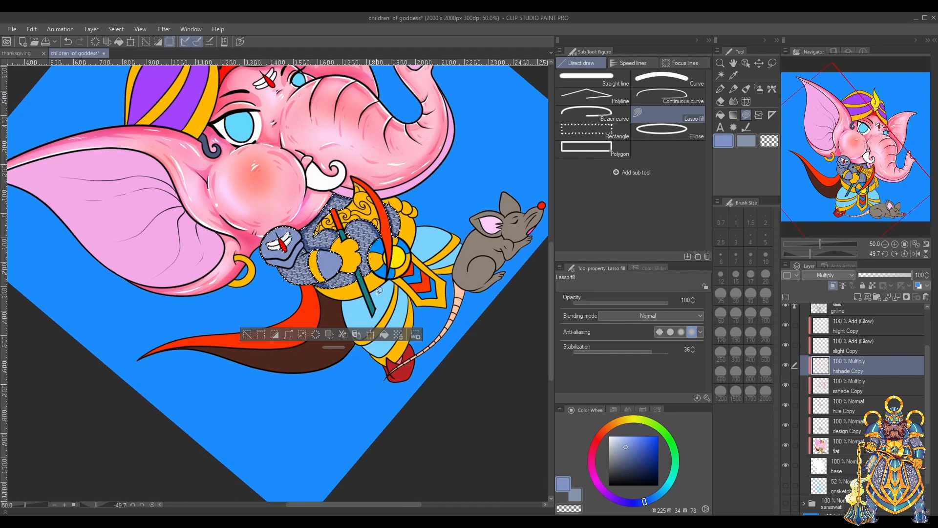
pyautogui.click(823, 254)
pyautogui.moveTo(288, 264)
pyautogui.mouseDown()
pyautogui.moveTo(301, 252)
pyautogui.moveTo(276, 256)
pyautogui.mouseUp()
pyautogui.hotkey('ctrl', 'z')
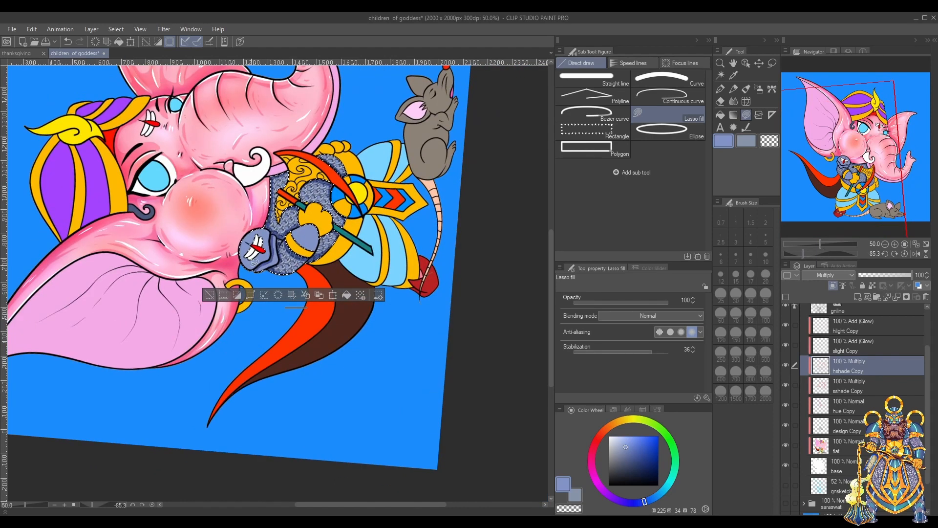
pyautogui.moveTo(816, 254); pyautogui.dragTo(821, 254)
pyautogui.moveTo(551, 307); pyautogui.dragTo(552, 301)
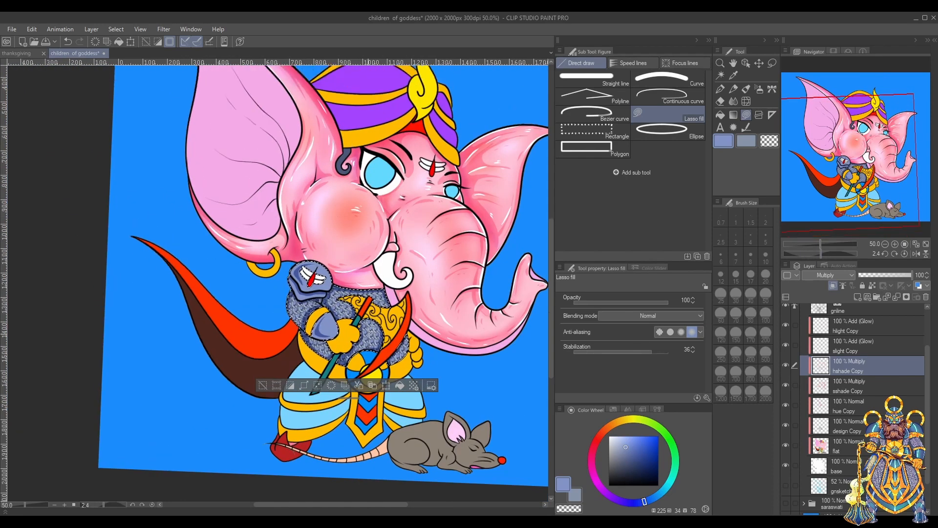
# Add highlights to the shoulder plate, elbow guard and chain mail on the hlight Copy layer, using the Mapping pen at size 20, and save
pyautogui.click(865, 331)
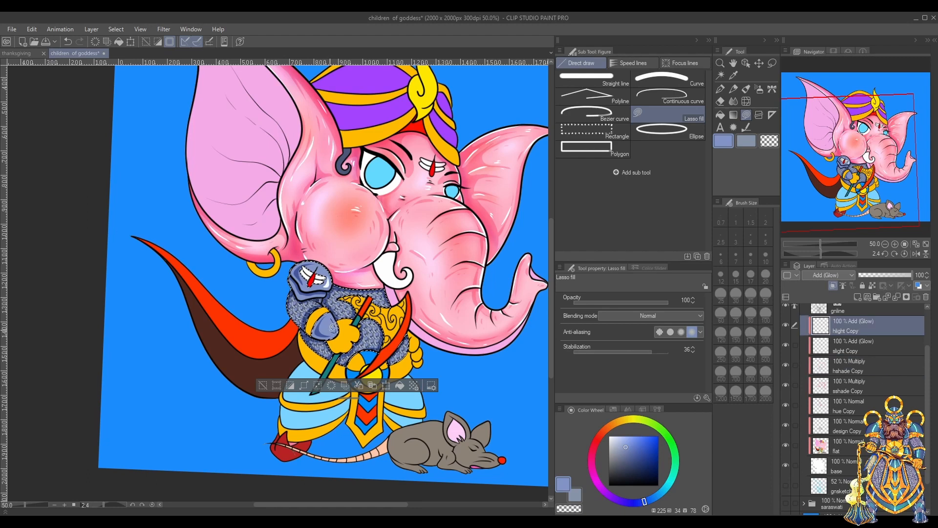
pyautogui.press('p')
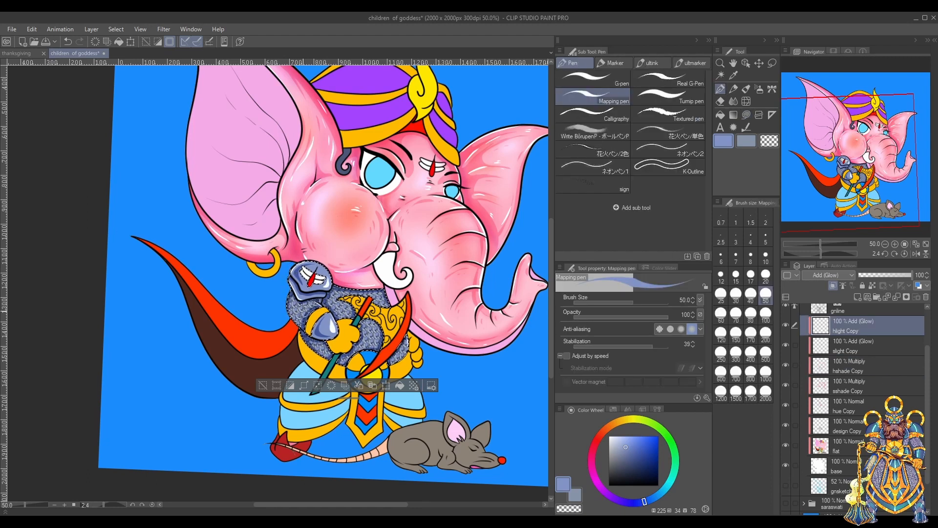
pyautogui.scroll(3, 433, 249)
pyautogui.press('[')
pyautogui.press('[')
pyautogui.press('[')
pyautogui.press('[')
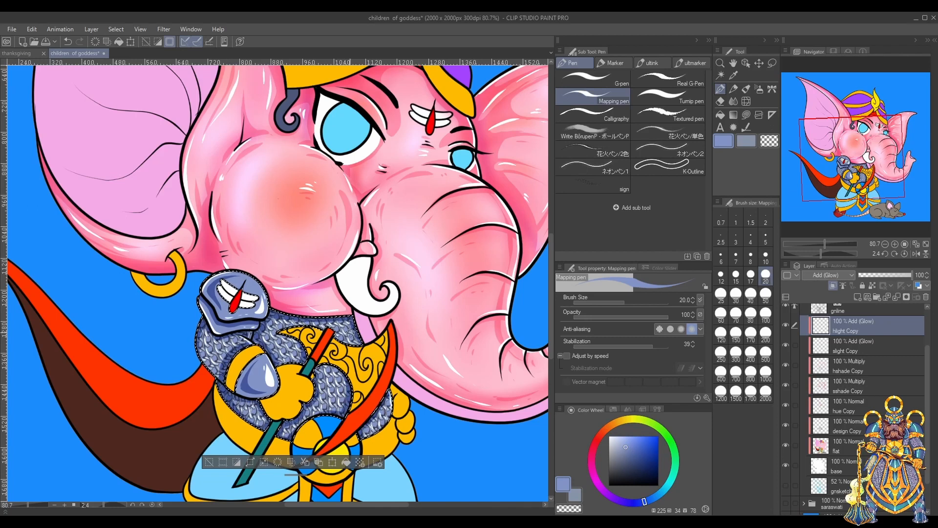
pyautogui.scroll(-1, 412, 366)
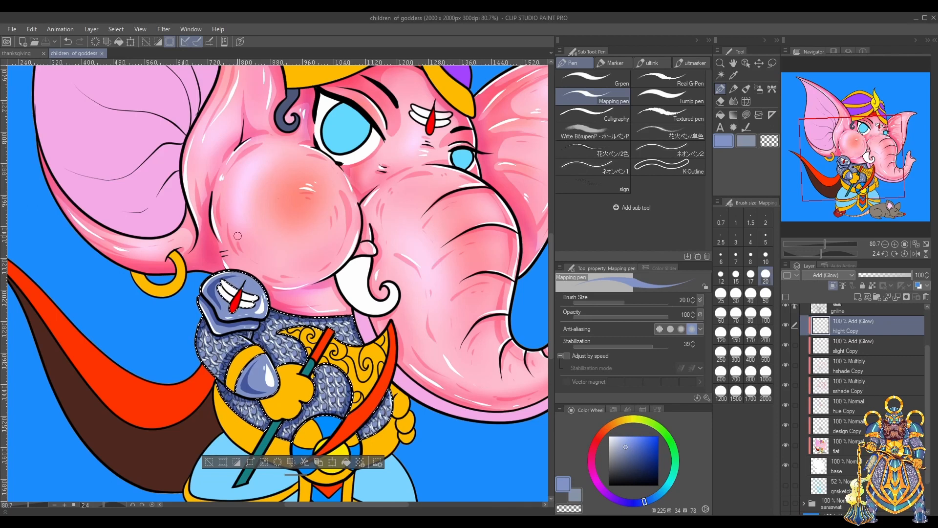
pyautogui.hotkey('ctrl', 's')
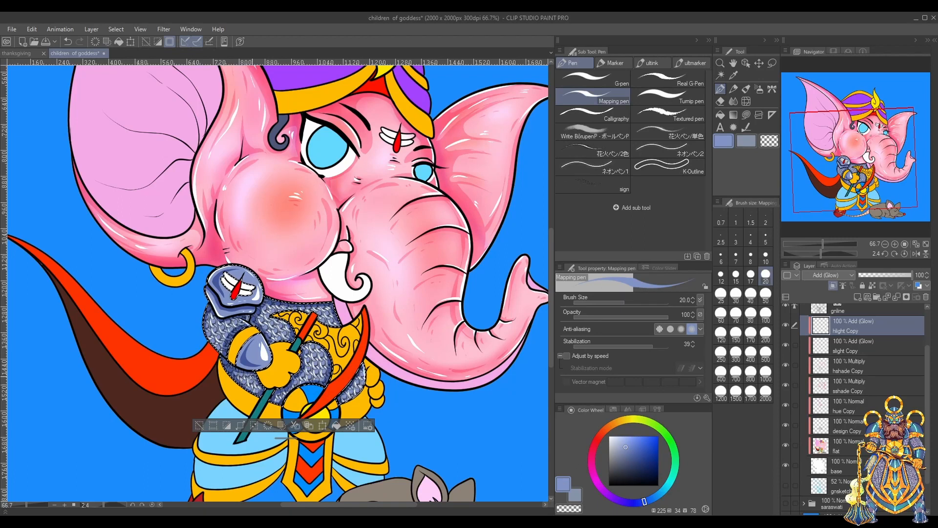
# Airbrush soft dark blue shadows along the edges of the shoulder plate and chain mail on the sshade Copy layer
pyautogui.scroll(-2, 412, 366)
pyautogui.click(858, 390)
pyautogui.click(629, 459)
pyautogui.press('b')
pyautogui.moveTo(230, 193)
pyautogui.mouseDown()
pyautogui.moveTo(215, 208)
pyautogui.moveTo(247, 195)
pyautogui.mouseUp()
pyautogui.moveTo(330, 237); pyautogui.dragTo(320, 274)
pyautogui.press('[')
pyautogui.press('[')
pyautogui.press('[')
pyautogui.moveTo(244, 194)
pyautogui.mouseDown()
pyautogui.moveTo(216, 220)
pyautogui.moveTo(253, 197)
pyautogui.mouseUp()
# Pick the armour colour and airbrush soft highlights on the chain mail on the slight Copy layer
pyautogui.press('i')
pyautogui.click(247, 200)
pyautogui.click(853, 346)
pyautogui.press('b')
pyautogui.moveTo(364, 288); pyautogui.dragTo(362, 305)
pyautogui.press('[')
pyautogui.press('[')
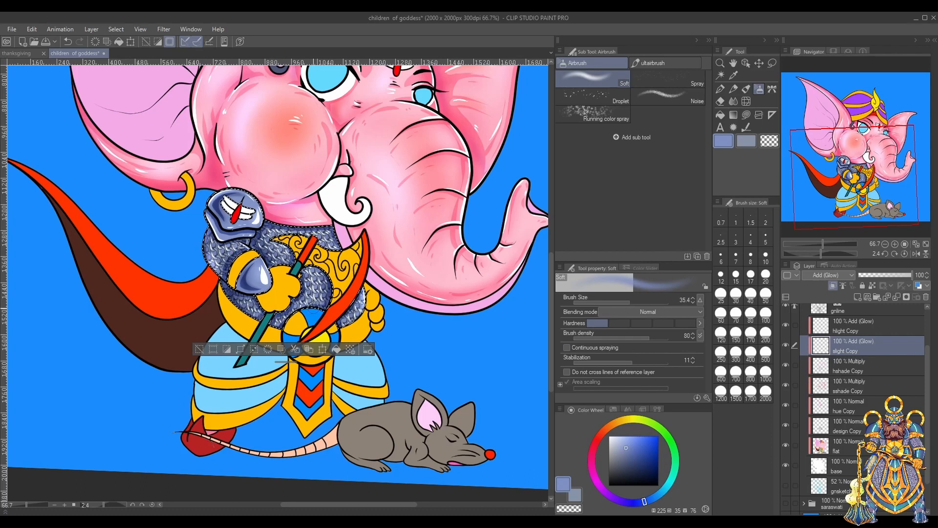
pyautogui.click(628, 454)
# Airbrush darker blue soft shadows on the chain mail at size 48.2 on the sshade Copy layer and deselect
pyautogui.click(856, 386)
pyautogui.click(636, 465)
pyautogui.press(']')
pyautogui.press(']')
pyautogui.press(']')
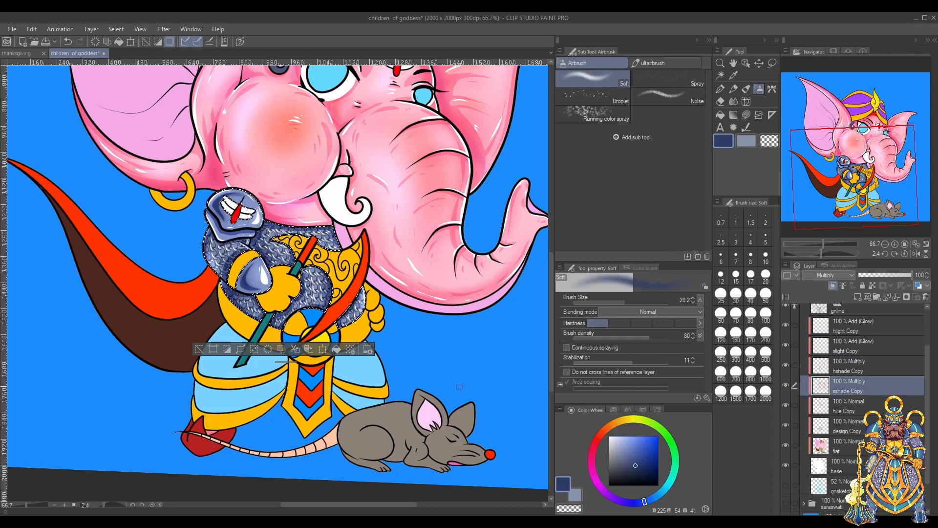
pyautogui.press(']')
pyautogui.press(']')
pyautogui.press(']')
pyautogui.press(']')
pyautogui.moveTo(266, 231)
pyautogui.mouseDown()
pyautogui.moveTo(299, 225)
pyautogui.moveTo(276, 231)
pyautogui.moveTo(338, 244)
pyautogui.mouseUp()
pyautogui.moveTo(363, 293); pyautogui.dragTo(340, 324)
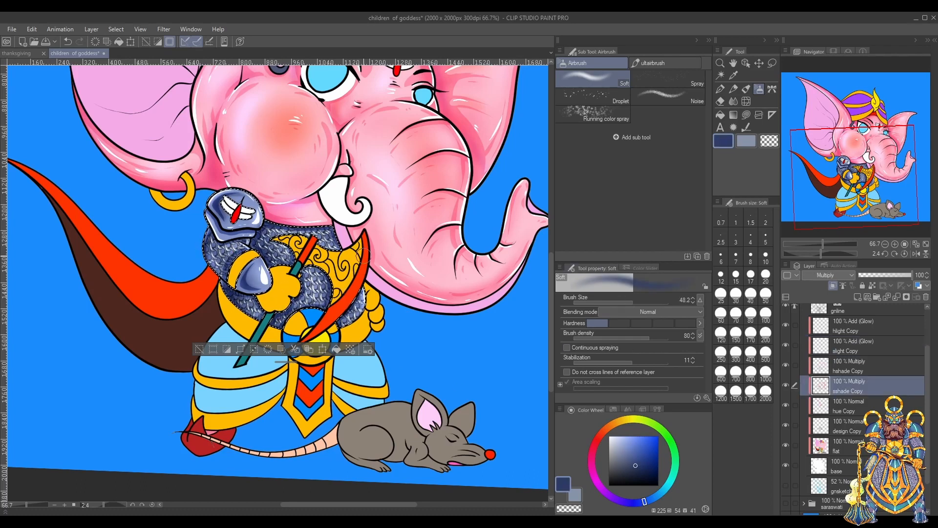
pyautogui.hotkey('ctrl', 'd')
# Airbrush a light blue soft glow over the armoured arm on the slight Copy layer and save
pyautogui.scroll(-1, 361, 254)
pyautogui.scroll(-1, 389, 313)
pyautogui.click(856, 346)
pyautogui.click(632, 437)
pyautogui.moveTo(252, 290); pyautogui.dragTo(281, 332)
pyautogui.hotkey('ctrl', 's')
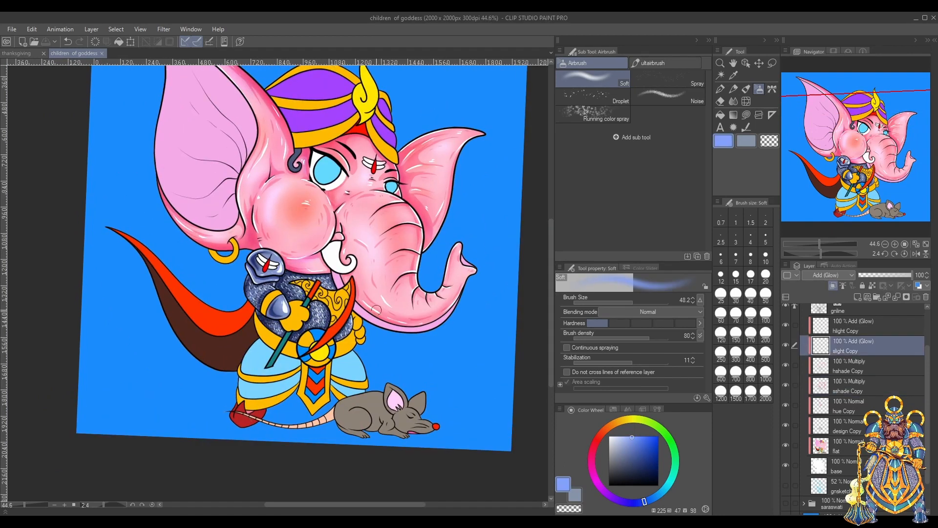
# Select the lilac-pink inner ear on the flat layer, pick its colour and ready Lasso fill on the hshade Copy layer
pyautogui.scroll(2, 361, 272)
pyautogui.click(843, 446)
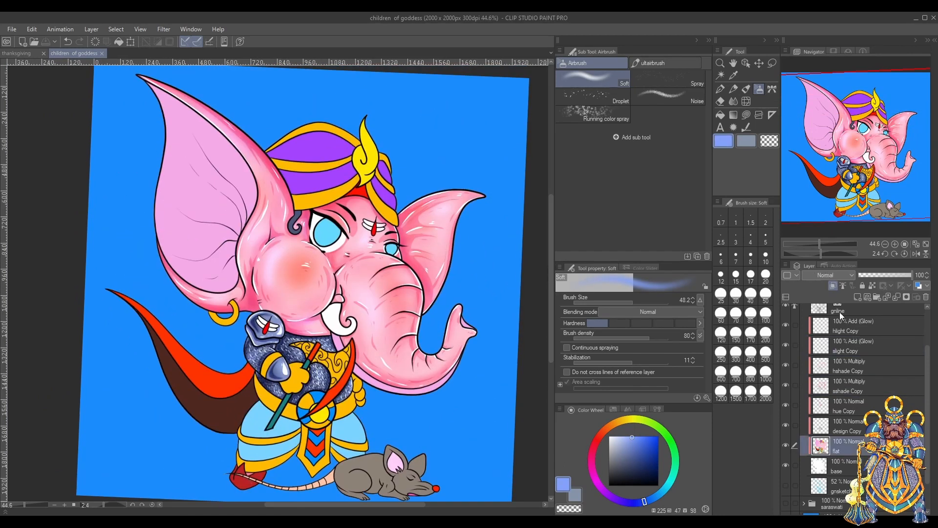
pyautogui.press('w')
pyautogui.click(210, 205)
pyautogui.press('i')
pyautogui.click(415, 390)
pyautogui.click(853, 365)
pyautogui.press('u')
# Mirror the canvas view and start the inner ear's hard shadow shapes on the hshade Copy layer
pyautogui.moveTo(246, 157); pyautogui.dragTo(242, 232)
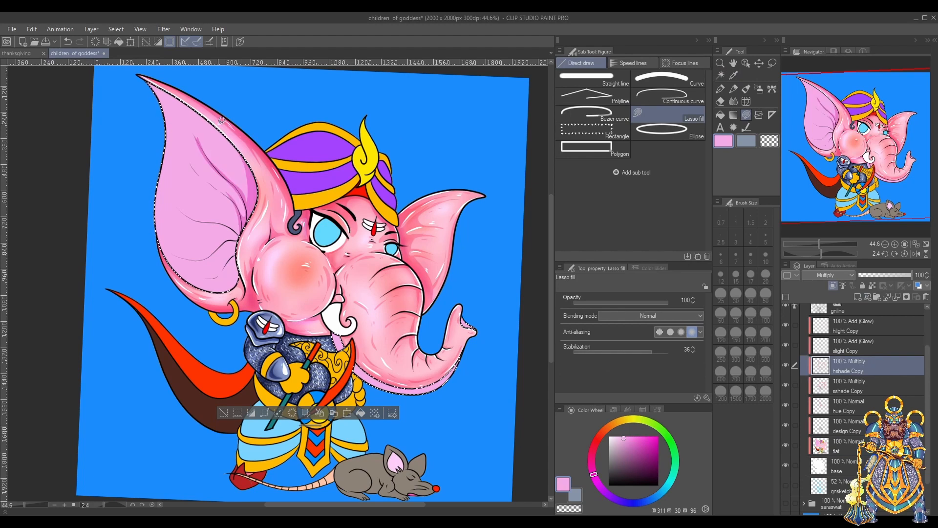
pyautogui.press('h')
pyautogui.hotkey('ctrl', 'z')
pyautogui.moveTo(375, 98); pyautogui.dragTo(310, 181)
pyautogui.moveTo(330, 257); pyautogui.dragTo(328, 260)
pyautogui.press('p')
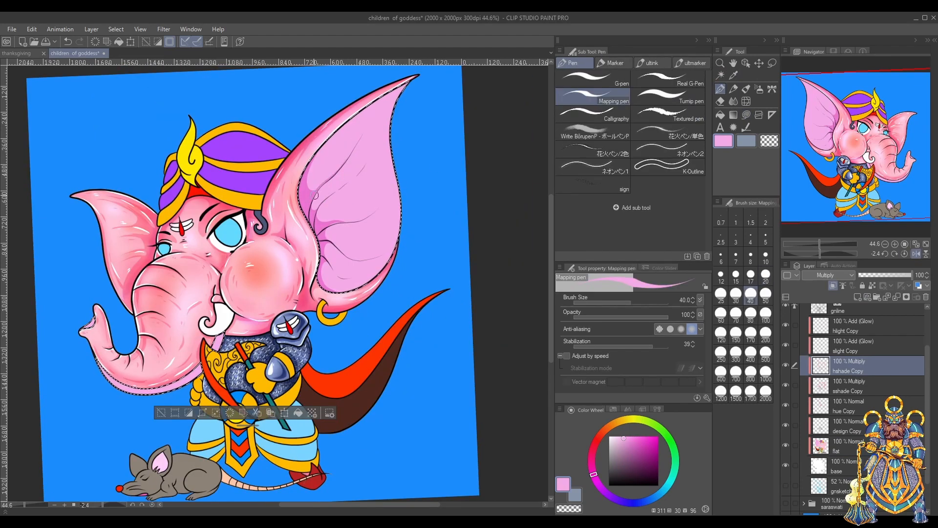
# Draw fold shadows in the inner ear on the hshade Copy layer with the Mapping pen at size 40, and highlights on the hlight Copy layer
pyautogui.moveTo(360, 131)
pyautogui.mouseDown()
pyautogui.moveTo(347, 148)
pyautogui.moveTo(365, 175)
pyautogui.mouseUp()
pyautogui.moveTo(338, 130); pyautogui.dragTo(324, 144)
pyautogui.moveTo(349, 217)
pyautogui.mouseDown()
pyautogui.moveTo(377, 203)
pyautogui.moveTo(339, 228)
pyautogui.moveTo(359, 260)
pyautogui.moveTo(329, 341)
pyautogui.moveTo(345, 203)
pyautogui.mouseUp()
pyautogui.hotkey('ctrl', 'z')
pyautogui.press('u')
pyautogui.press('p')
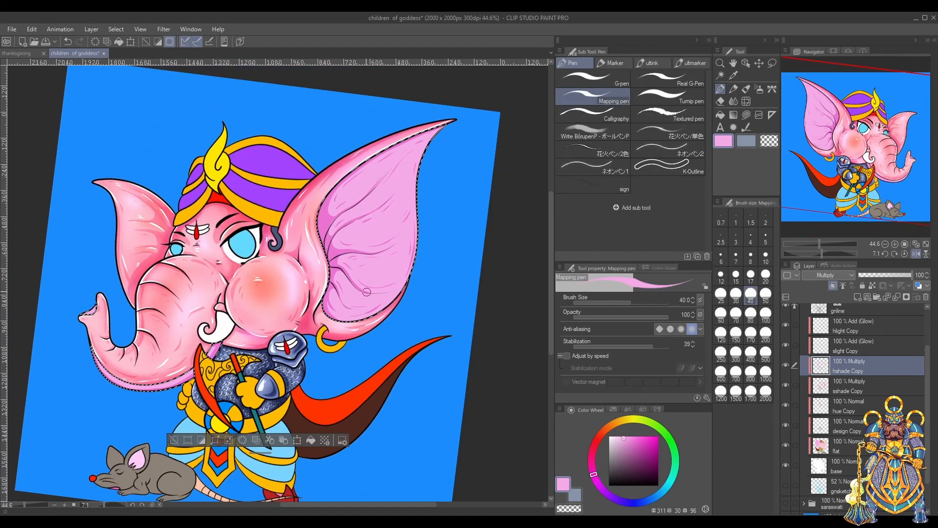
pyautogui.keyDown('ctrl'); pyautogui.keyDown('shift'); pyautogui.click(345, 203); pyautogui.keyUp('shift'); pyautogui.keyUp('ctrl')
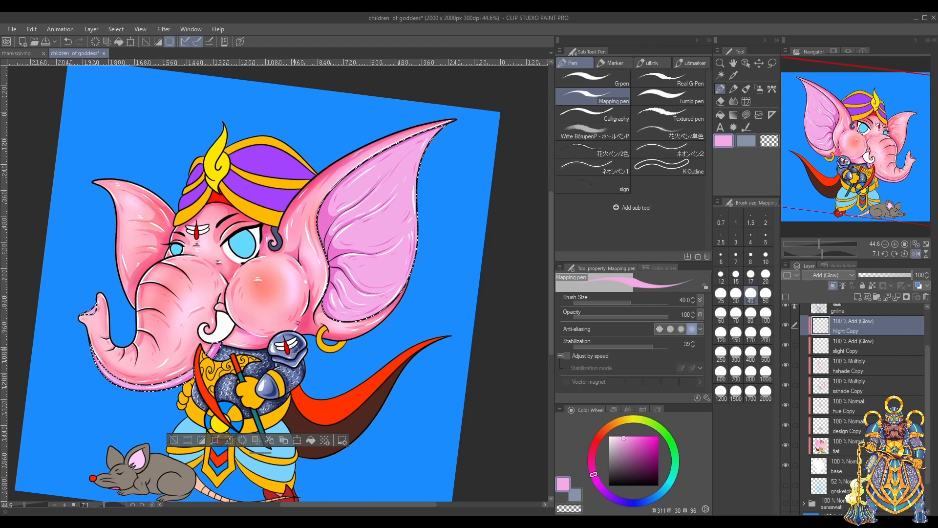
# Airbrush vivid magenta soft shadows along the folds and edges of the inner ear on the sshade Copy layer
pyautogui.click(853, 346)
pyautogui.click(759, 90)
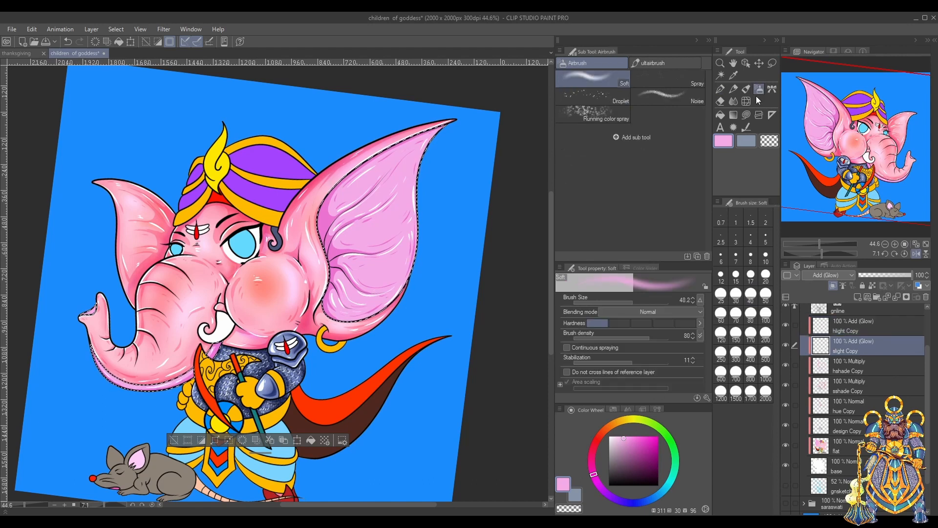
pyautogui.click(863, 394)
pyautogui.click(658, 442)
pyautogui.moveTo(324, 210); pyautogui.dragTo(374, 162)
pyautogui.moveTo(328, 286); pyautogui.dragTo(376, 319)
pyautogui.click(633, 302)
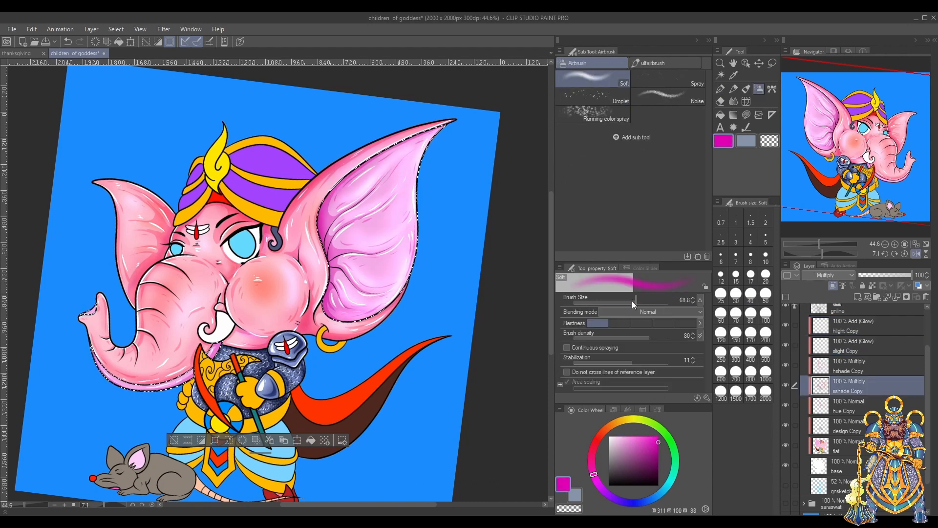
pyautogui.moveTo(354, 204); pyautogui.dragTo(383, 177)
pyautogui.moveTo(444, 127); pyautogui.dragTo(389, 307)
# Airbrush darker magenta at the ear tip and the trunk's underside at size 48.2 on the sshade Copy layer, and deselect
pyautogui.click(658, 455)
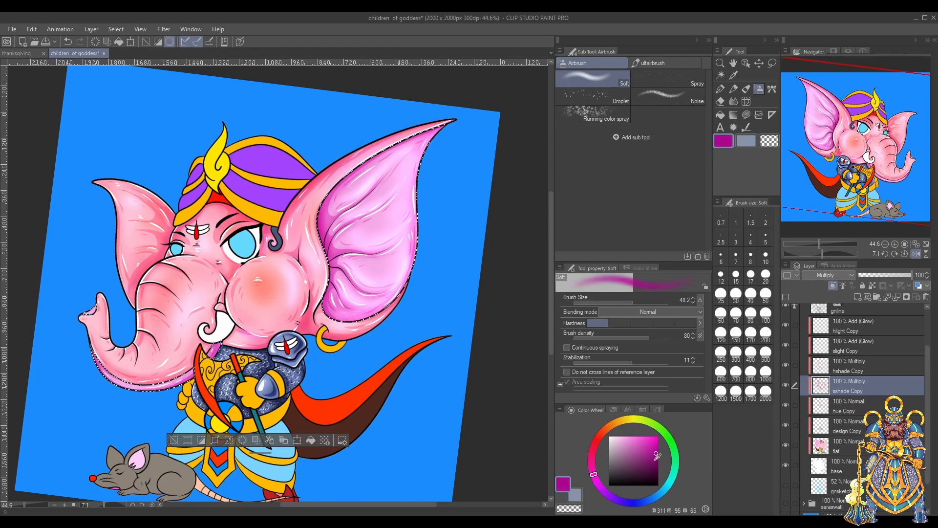
pyautogui.moveTo(383, 147); pyautogui.dragTo(442, 128)
pyautogui.moveTo(159, 385); pyautogui.dragTo(199, 372)
pyautogui.moveTo(211, 355); pyautogui.dragTo(216, 346)
pyautogui.hotkey('ctrl', 'd')
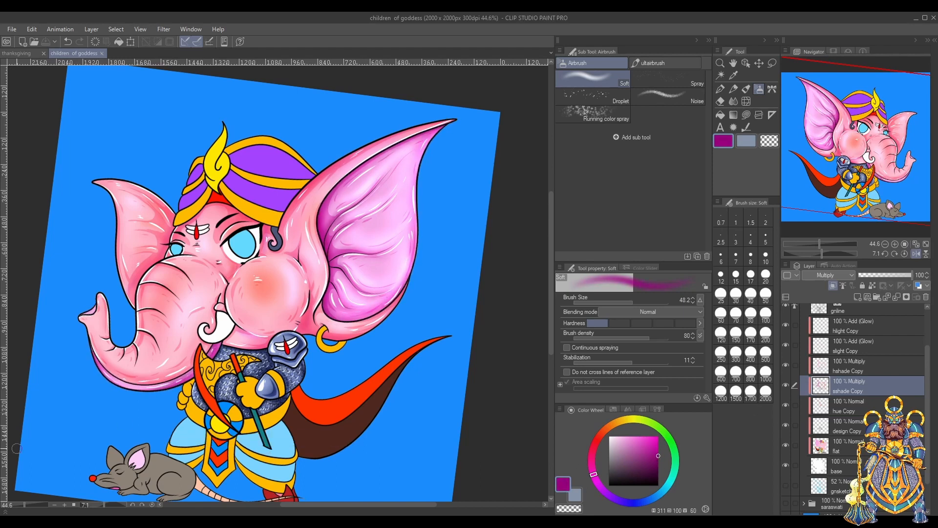
# Return the canvas to its unmirrored view and save the file
pyautogui.scroll(-2, 308, 274)
pyautogui.click(916, 254)
pyautogui.hotkey('ctrl', 's')
# Lasso fill a pale blue shadow on the tusk on the hshade Copy layer, replacing the first grey-green attempt
pyautogui.click(746, 115)
pyautogui.click(621, 450)
pyautogui.click(849, 366)
pyautogui.moveTo(314, 232); pyautogui.dragTo(320, 234)
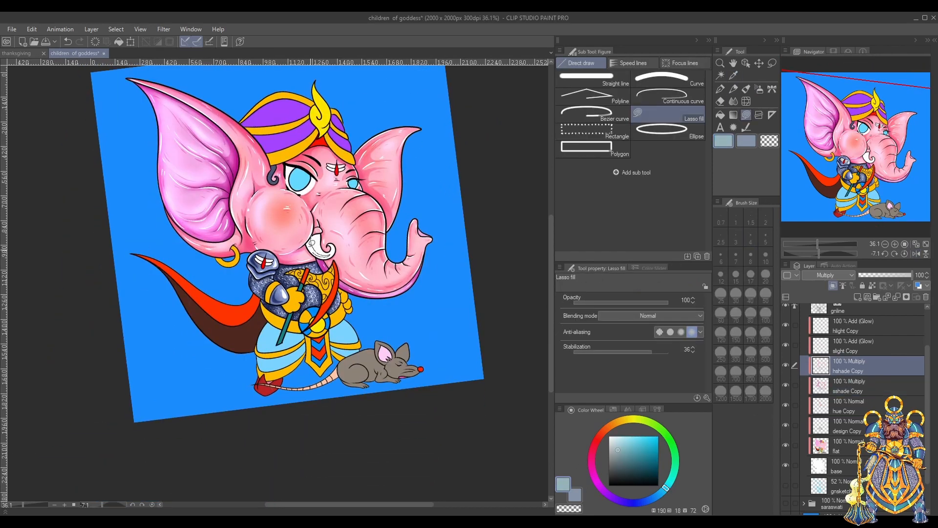
pyautogui.hotkey('ctrl', 'z')
pyautogui.click(657, 495)
pyautogui.click(618, 442)
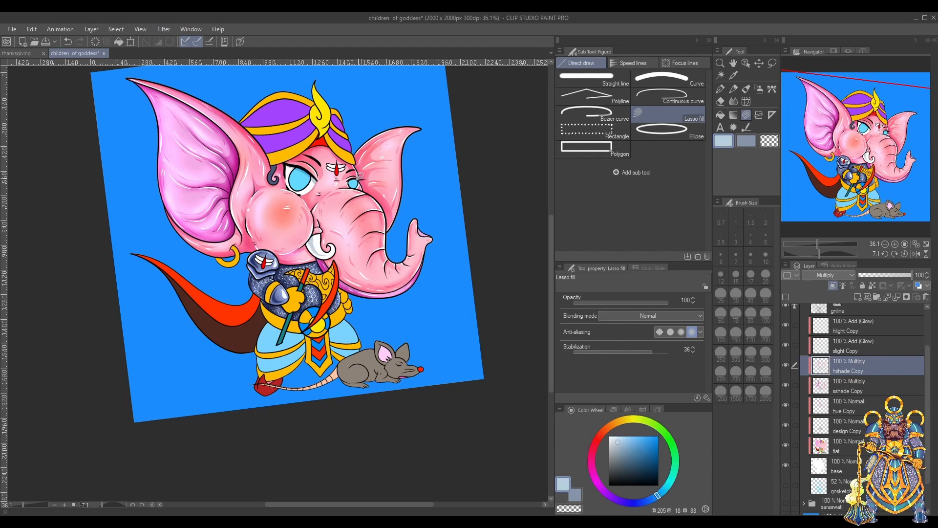
pyautogui.press('i')
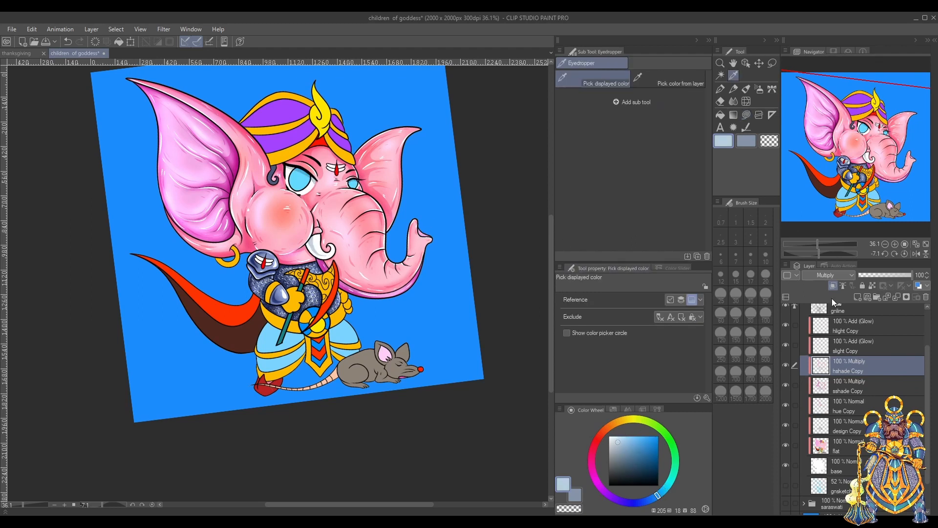
# Auto select the gold waistband, skirt trims, bracelets, earring and turban bands together on the flat layer
pyautogui.click(722, 90)
pyautogui.click(848, 446)
pyautogui.click(721, 75)
pyautogui.click(275, 321)
pyautogui.keyDown('shift'); pyautogui.click(347, 304); pyautogui.keyUp('shift')
pyautogui.keyDown('shift'); pyautogui.click(235, 256); pyautogui.keyUp('shift')
pyautogui.keyDown('shift'); pyautogui.click(298, 154); pyautogui.keyUp('shift')
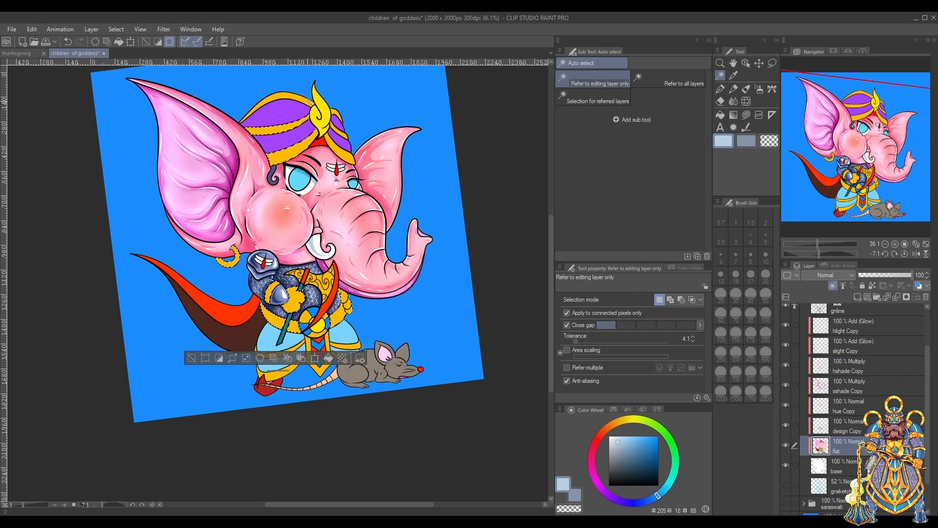
pyautogui.keyDown('shift'); pyautogui.click(321, 367); pyautogui.keyUp('shift')
pyautogui.keyDown('shift'); pyautogui.click(322, 280); pyautogui.keyUp('shift')
pyautogui.keyDown('shift'); pyautogui.click(295, 273); pyautogui.keyUp('shift')
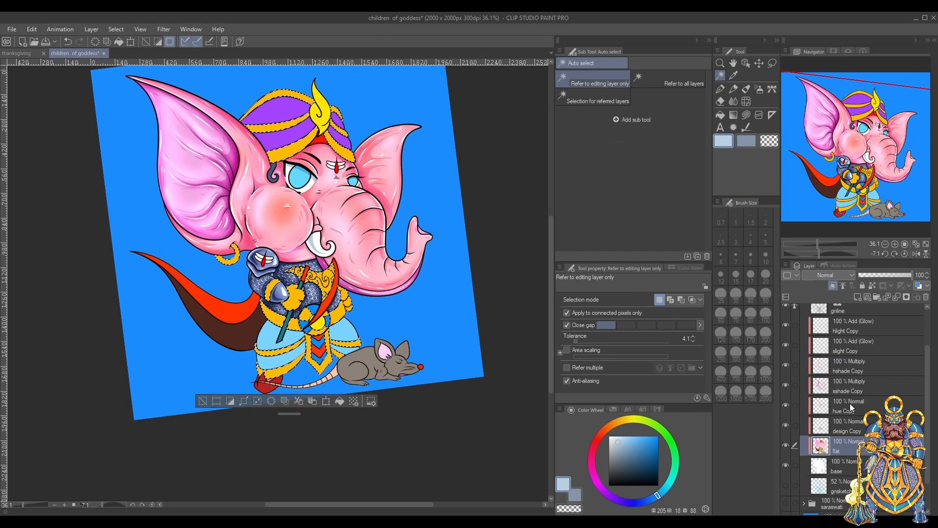
# Pick the gold colour and Lasso fill hard shadow shapes on the gold body trims on the hshade Copy layer
pyautogui.press('i')
pyautogui.click(296, 296)
pyautogui.click(849, 366)
pyautogui.click(747, 115)
pyautogui.scroll(3, 270, 288)
pyautogui.hotkey('ctrl', 'z')
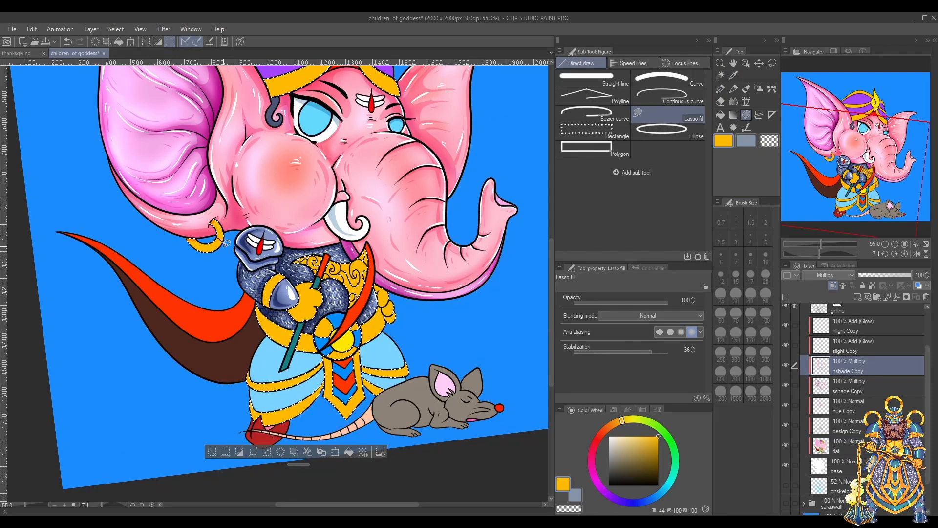
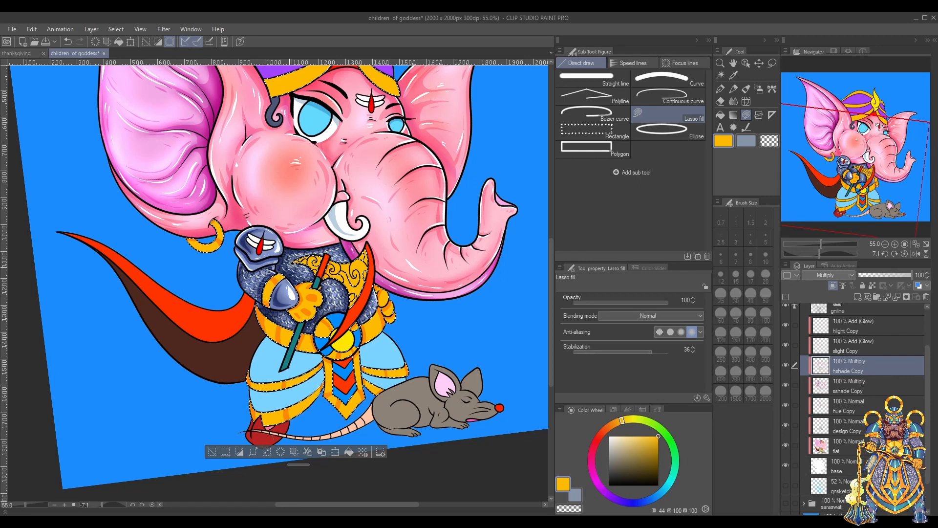
# Lasso fill hard shadow shapes across the turban's gold bands on the hshade Copy layer
pyautogui.scroll(5, 511, 318)
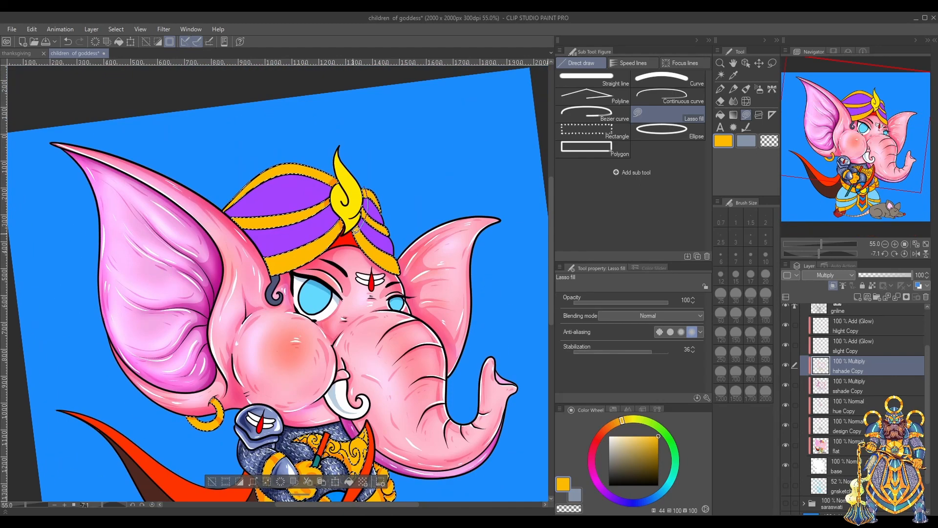
pyautogui.moveTo(233, 215); pyautogui.dragTo(249, 231)
pyautogui.moveTo(263, 256); pyautogui.dragTo(274, 276)
pyautogui.moveTo(304, 199); pyautogui.dragTo(310, 219)
pyautogui.moveTo(310, 238); pyautogui.dragTo(320, 257)
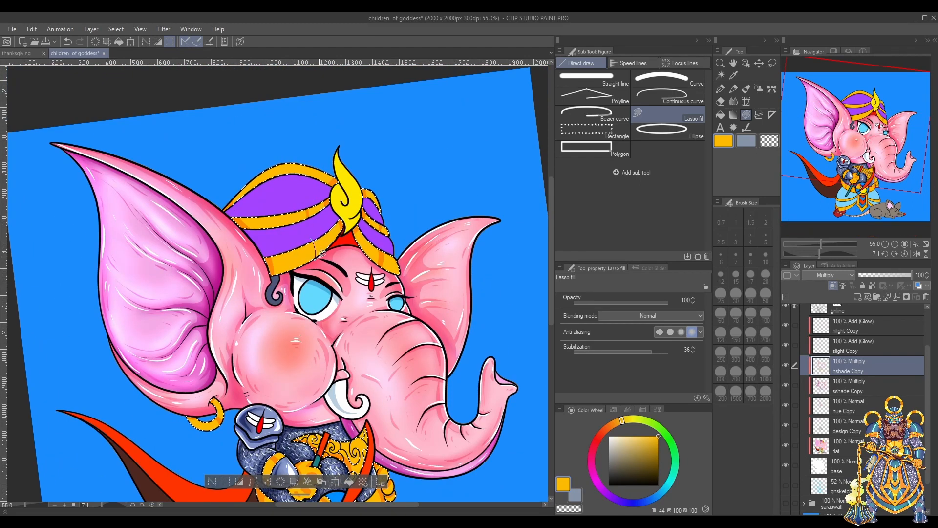
# Draw gold highlights on the turban bands and body trims on the hlight Copy layer with the Mapping pen at size 80
pyautogui.click(863, 332)
pyautogui.press('p')
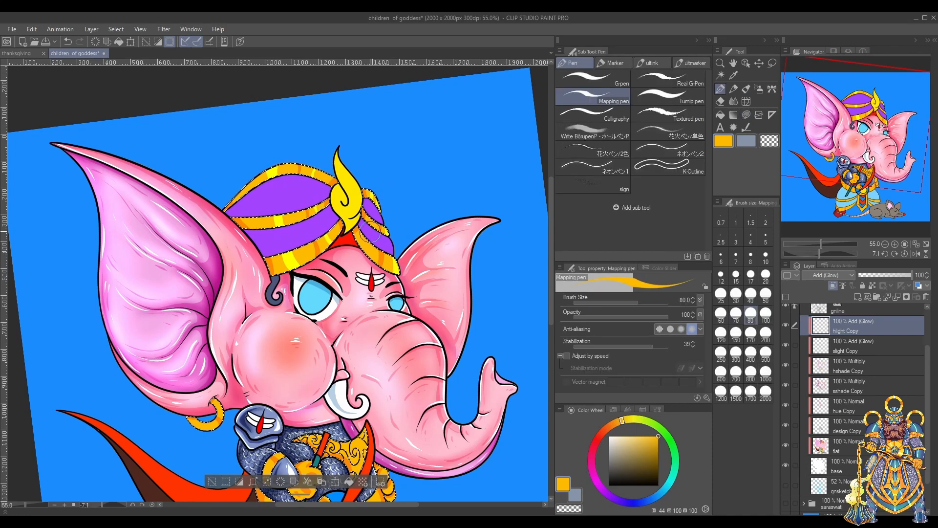
pyautogui.scroll(-2, 374, 234)
pyautogui.scroll(-3, 215, 357)
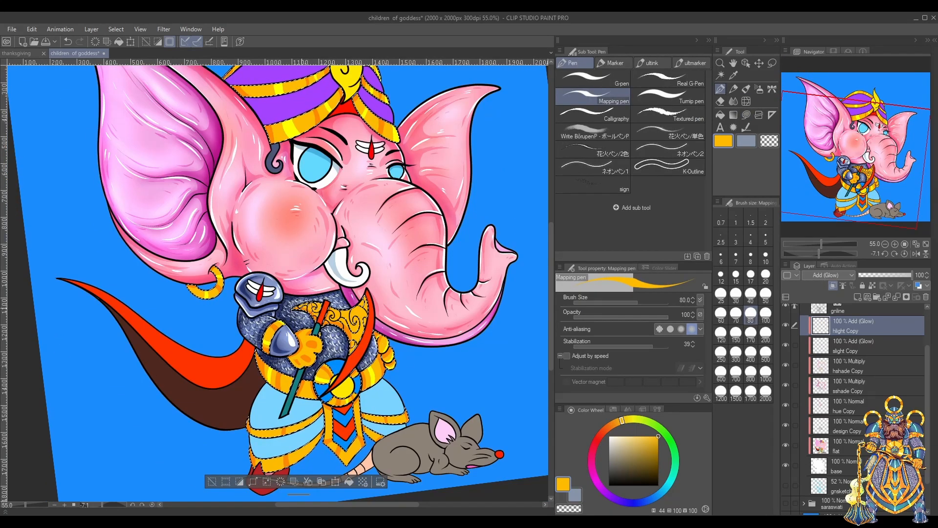
# Add the gold filigree axe head to the selection from the flat layer and highlight it on the hlight Copy layer
pyautogui.click(848, 446)
pyautogui.click(720, 75)
pyautogui.keyDown('shift'); pyautogui.click(359, 318); pyautogui.keyUp('shift')
pyautogui.click(863, 326)
pyautogui.click(721, 89)
pyautogui.moveTo(305, 311); pyautogui.dragTo(359, 335)
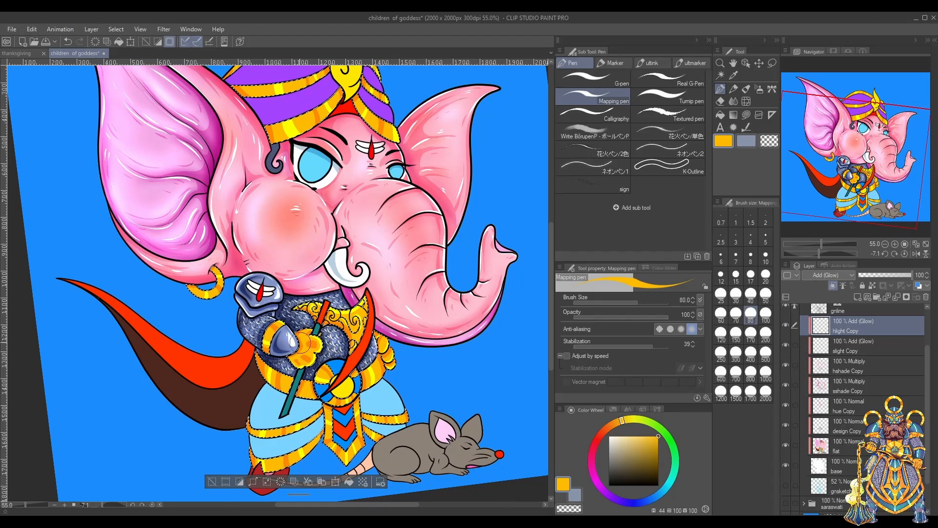
# Airbrush orange soft shadows over the selected gold parts at size 28.9 on the sshade Copy layer
pyautogui.hotkey('ctrl', '-')
pyautogui.click(848, 386)
pyautogui.click(759, 89)
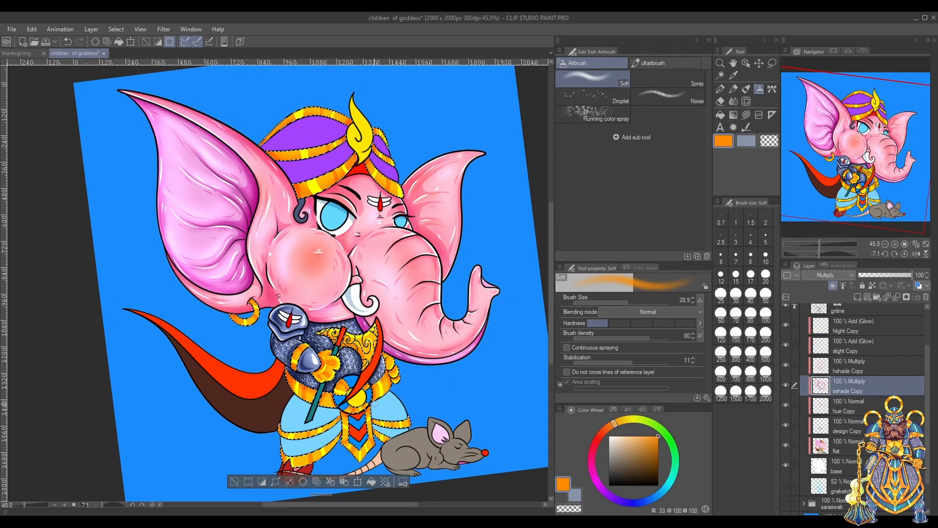
# Airbrush a lighter orange glow on the gold parts on the slight Copy layer, deselect and save
pyautogui.scroll(3, 851, 332)
pyautogui.click(848, 398)
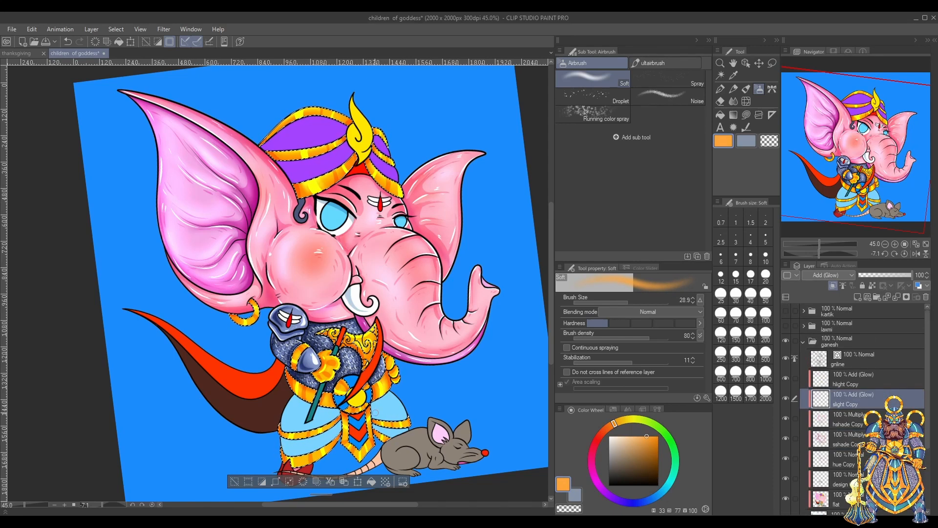
pyautogui.hotkey('ctrl', 'd')
pyautogui.hotkey('ctrl', 's')
# Lasso fill dark red shadow shapes on the red headband, axe edge and shoe on the hshade Copy layer
pyautogui.moveTo(551, 350); pyautogui.dragTo(552, 328)
pyautogui.keyDown('alt'); pyautogui.click(361, 224); pyautogui.keyUp('alt')
pyautogui.click(847, 418)
pyautogui.click(747, 115)
pyautogui.moveTo(352, 227)
pyautogui.mouseDown()
pyautogui.moveTo(362, 265)
pyautogui.moveTo(362, 211)
pyautogui.mouseUp()
pyautogui.keyDown('alt'); pyautogui.click(358, 220); pyautogui.keyUp('alt')
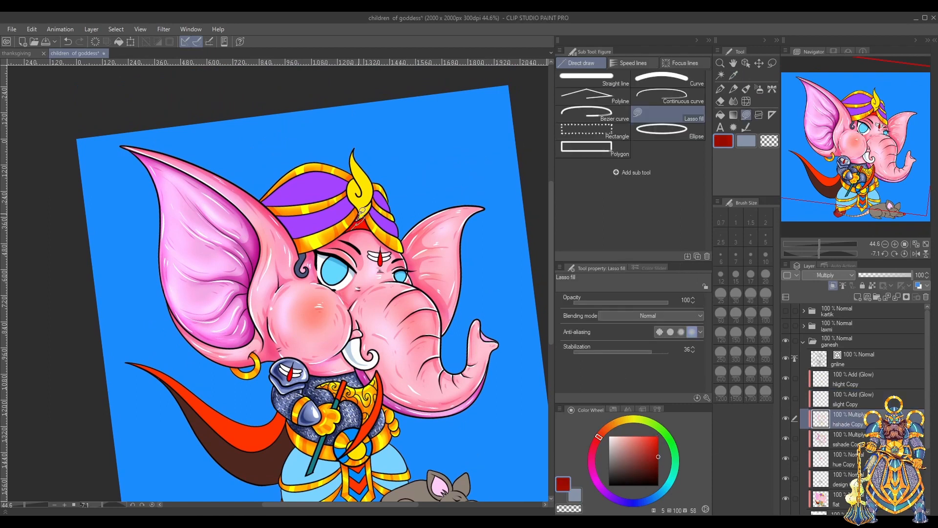
pyautogui.scroll(-3, 322, 249)
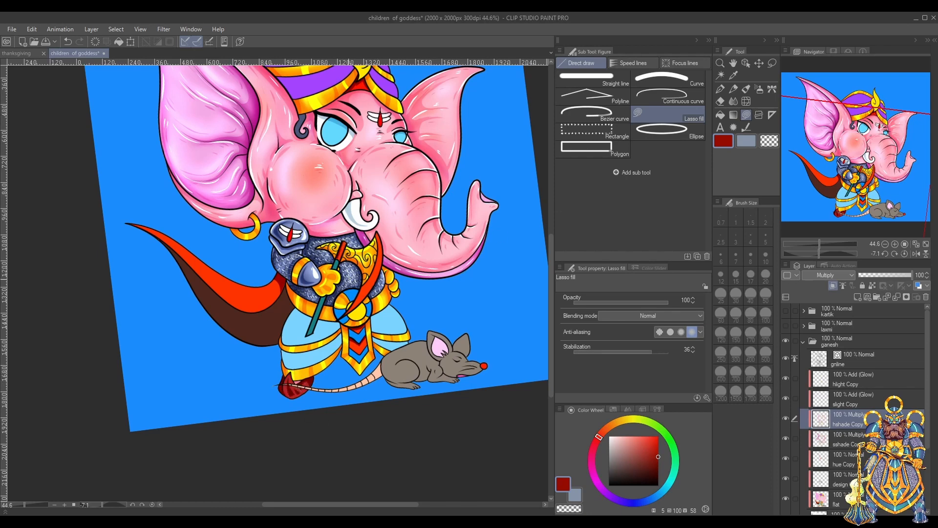
# Add orange-red highlights to the red axe edge and shoe on the hlight Copy layer
pyautogui.keyDown('ctrl'); pyautogui.keyDown('shift'); pyautogui.click(388, 263); pyautogui.keyUp('shift'); pyautogui.keyUp('ctrl')
pyautogui.keyDown('alt'); pyautogui.click(386, 264); pyautogui.keyUp('alt')
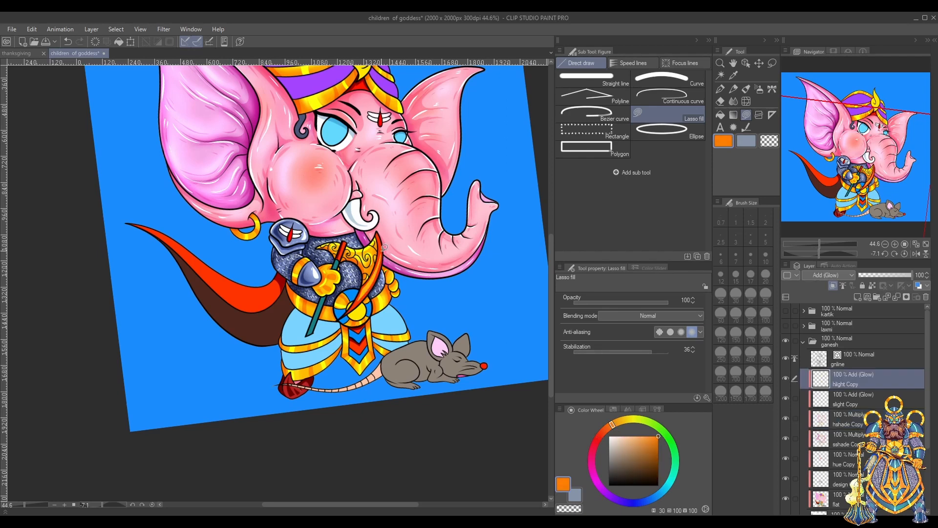
pyautogui.press('p')
pyautogui.press(']')
pyautogui.keyDown('alt'); pyautogui.click(280, 389); pyautogui.keyUp('alt')
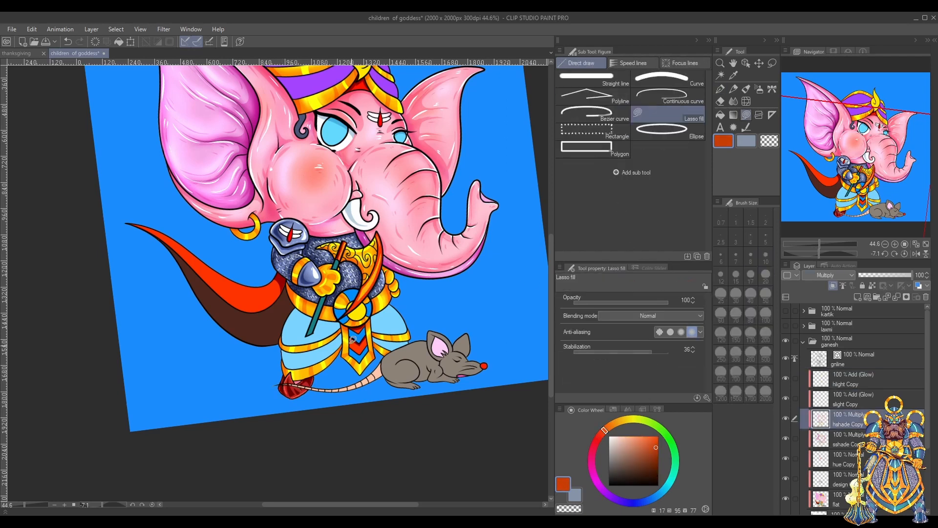
# Pick the bright blue and shade the blue chevrons of the belt pendant on the hshade Copy layer, with highlights on the hlight Copy layer
pyautogui.click(935, 40)
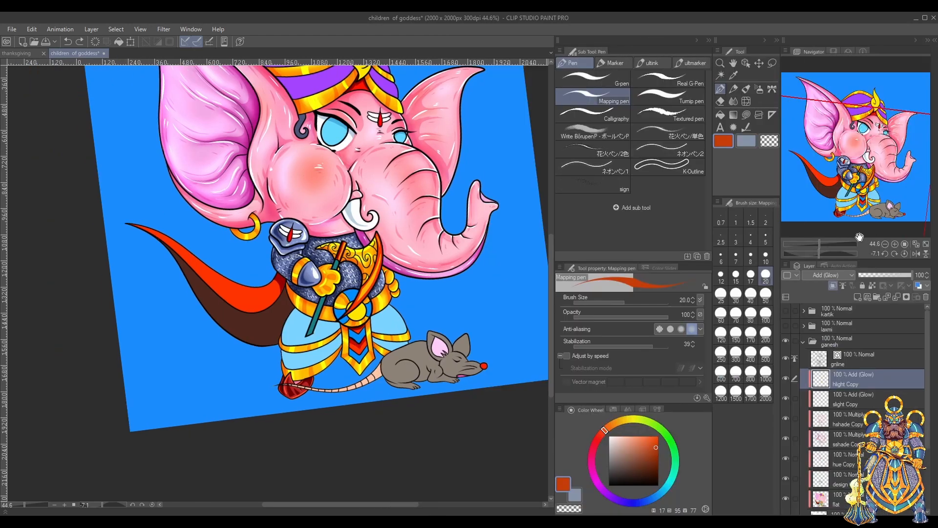
pyautogui.press('i')
pyautogui.scroll(-3, 831, 381)
pyautogui.click(826, 365)
pyautogui.click(746, 115)
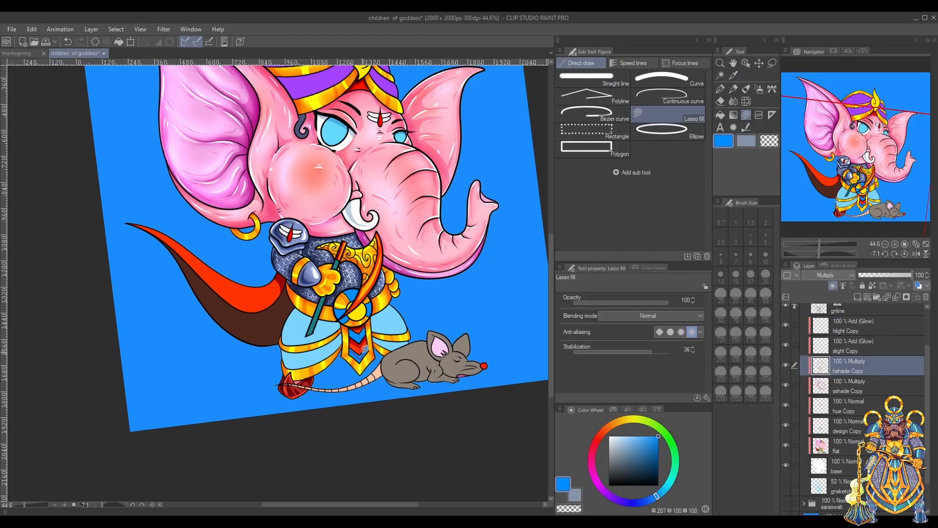
pyautogui.scroll(2, 348, 350)
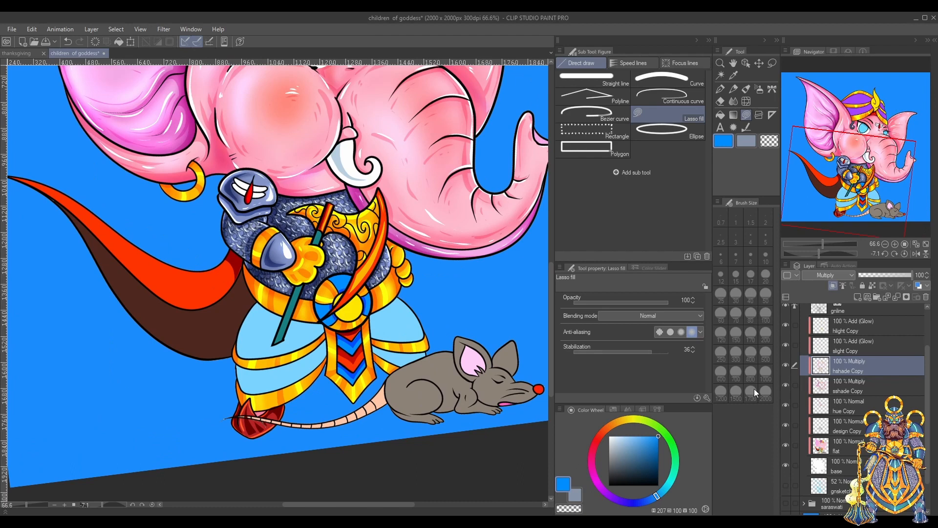
pyautogui.click(853, 325)
pyautogui.press('p')
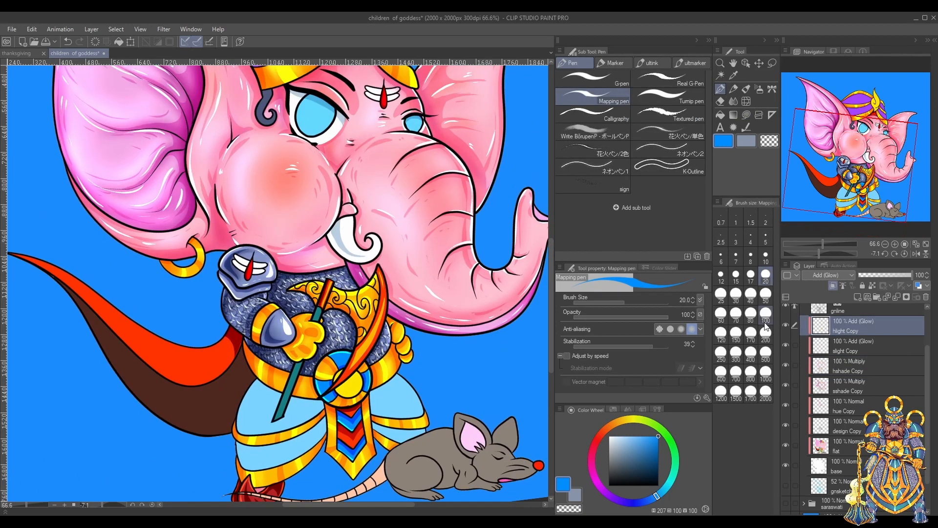
# Pick the ornament's orange and shade the yellow flame ornament on the turban on the hshade Copy layer, using a size 50 Mapping pen
pyautogui.moveTo(551, 310); pyautogui.dragTo(551, 243)
pyautogui.keyDown('alt'); pyautogui.click(361, 176); pyautogui.keyUp('alt')
pyautogui.press(']')
pyautogui.press(']')
pyautogui.press(']')
pyautogui.press(']')
pyautogui.hotkey('alt', '[')
pyautogui.hotkey('alt', '[')
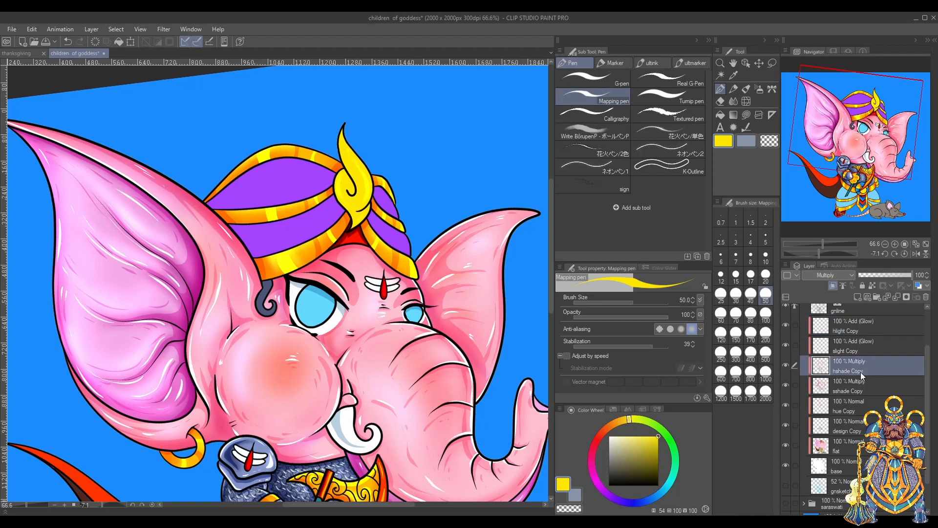
pyautogui.keyDown('alt'); pyautogui.click(348, 175); pyautogui.keyUp('alt')
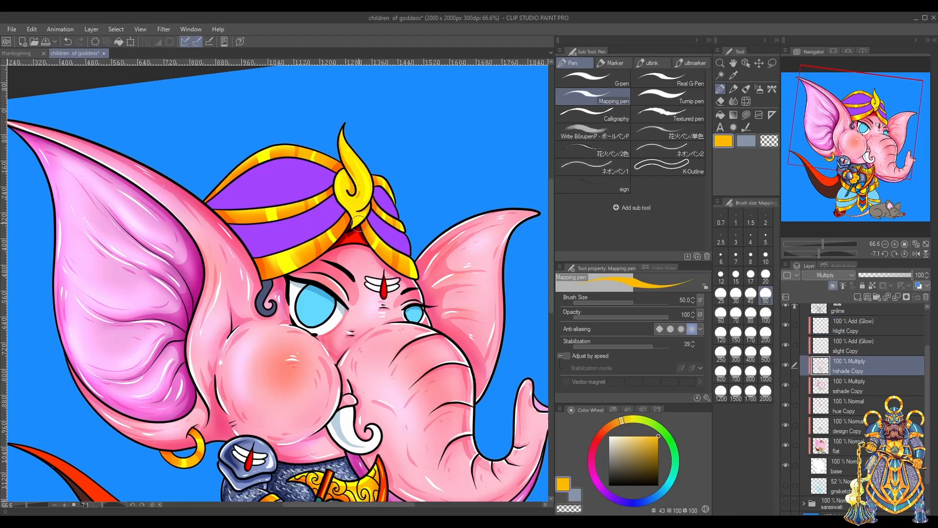
pyautogui.scroll(-1, 313, 225)
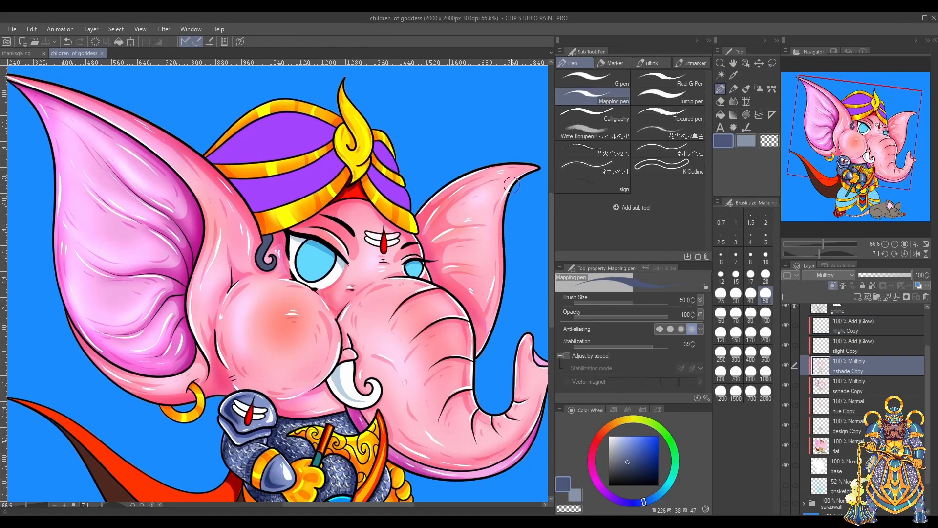
# Pick the dark blue of the curl beside the eye and add highlights to it on the hlight Copy layer
pyautogui.keyDown('alt'); pyautogui.click(267, 238); pyautogui.keyUp('alt')
pyautogui.click(863, 333)
pyautogui.moveTo(267, 237); pyautogui.dragTo(275, 251)
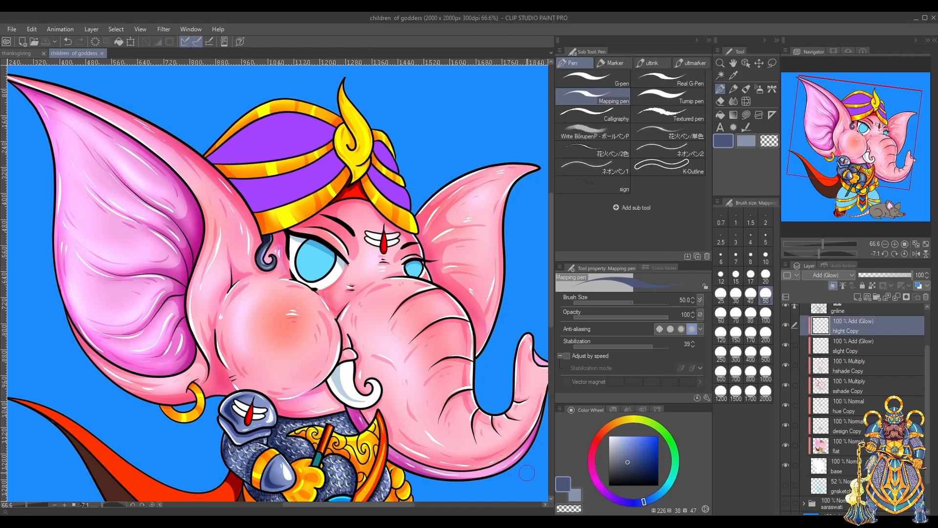
# Select the purple turban panels from the flat layer and lasso fill purple shadow shapes along their edges on the hshade Copy layer
pyautogui.scroll(1, 313, 225)
pyautogui.click(848, 446)
pyautogui.click(720, 75)
pyautogui.click(389, 213)
pyautogui.click(855, 366)
pyautogui.click(695, 113)
pyautogui.moveTo(237, 165); pyautogui.dragTo(268, 240)
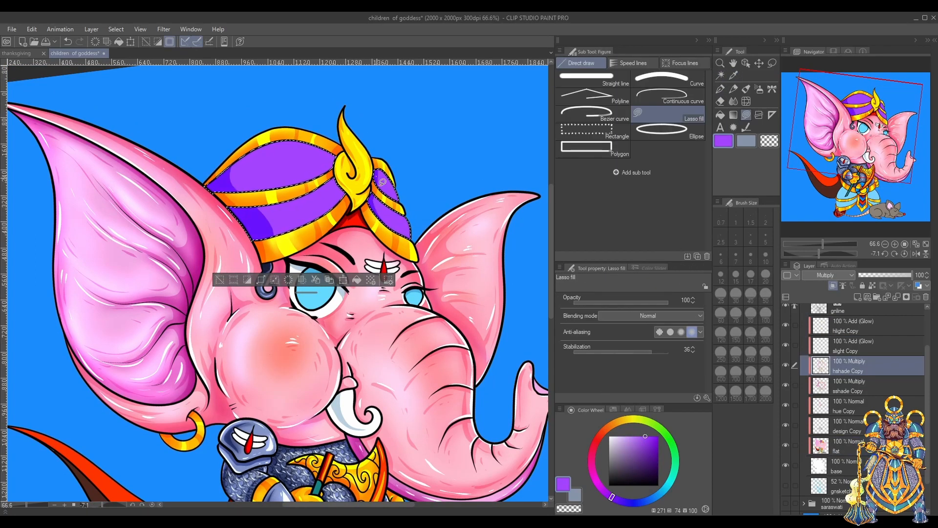
pyautogui.moveTo(336, 210)
pyautogui.mouseDown()
pyautogui.moveTo(277, 221)
pyautogui.moveTo(232, 167)
pyautogui.moveTo(266, 233)
pyautogui.moveTo(277, 228)
pyautogui.moveTo(255, 208)
pyautogui.moveTo(281, 243)
pyautogui.mouseUp()
pyautogui.hotkey('ctrl', 'z')
pyautogui.moveTo(243, 194)
pyautogui.mouseDown()
pyautogui.moveTo(226, 165)
pyautogui.moveTo(231, 177)
pyautogui.mouseUp()
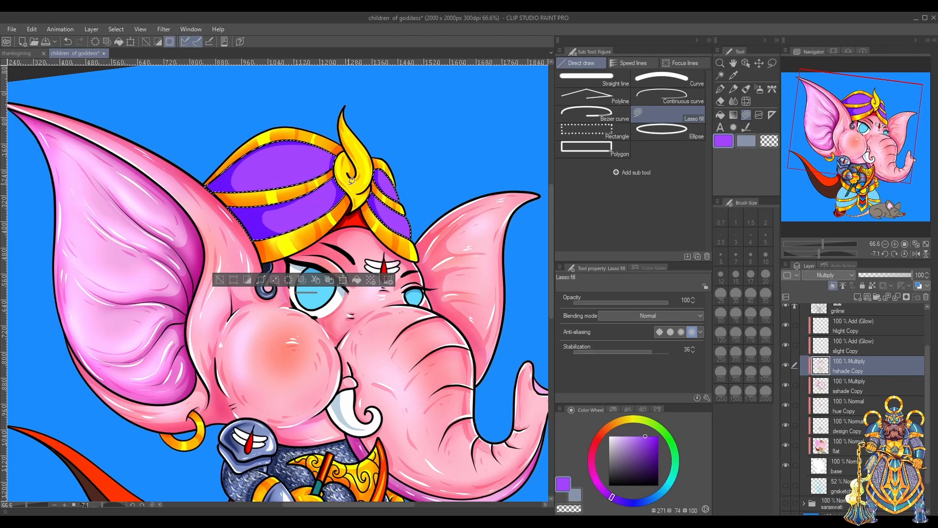
# Draw purple pen highlights on the small turban panels beside the ornament on the hlight Copy layer
pyautogui.click(852, 326)
pyautogui.click(721, 89)
pyautogui.moveTo(387, 172); pyautogui.dragTo(397, 198)
pyautogui.moveTo(400, 214); pyautogui.dragTo(410, 237)
# Airbrush dark purple soft shadows along the edges of the turban panels on the sshade Copy layer, using a smaller brush and darker purple for depth
pyautogui.click(853, 385)
pyautogui.click(653, 455)
pyautogui.click(759, 89)
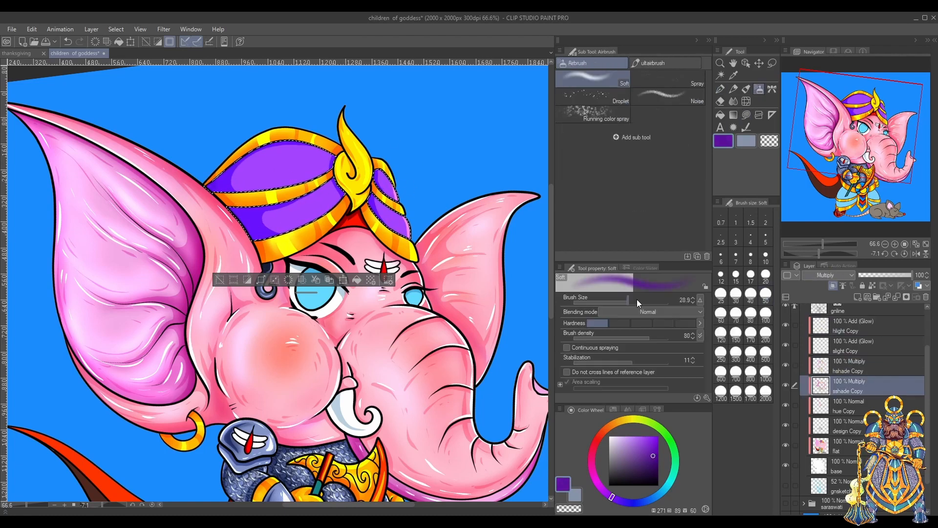
pyautogui.moveTo(234, 210); pyautogui.dragTo(255, 236)
pyautogui.moveTo(258, 238); pyautogui.dragTo(342, 214)
pyautogui.moveTo(211, 187); pyautogui.dragTo(317, 179)
pyautogui.moveTo(227, 179); pyautogui.dragTo(277, 147)
pyautogui.moveTo(370, 210); pyautogui.dragTo(398, 235)
pyautogui.click(627, 302)
pyautogui.click(649, 461)
pyautogui.moveTo(285, 205); pyautogui.dragTo(247, 219)
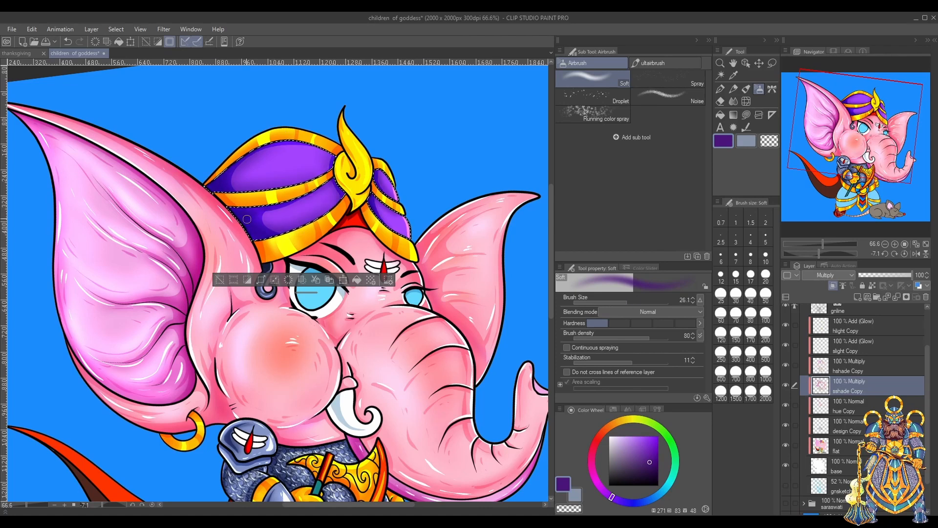
pyautogui.moveTo(236, 172); pyautogui.dragTo(303, 143)
# Pick the turban's purple and lasso fill fold shadows across the turban panels on the hshade Copy layer
pyautogui.click(734, 75)
pyautogui.click(299, 165)
pyautogui.click(853, 366)
pyautogui.click(746, 115)
pyautogui.moveTo(262, 210); pyautogui.dragTo(265, 223)
pyautogui.moveTo(236, 180); pyautogui.dragTo(245, 165)
pyautogui.moveTo(250, 197)
pyautogui.mouseDown()
pyautogui.moveTo(256, 167)
pyautogui.moveTo(234, 191)
pyautogui.mouseUp()
pyautogui.moveTo(380, 170); pyautogui.dragTo(390, 187)
pyautogui.moveTo(376, 200); pyautogui.dragTo(403, 223)
pyautogui.moveTo(277, 214); pyautogui.dragTo(288, 210)
pyautogui.moveTo(333, 164); pyautogui.dragTo(277, 186)
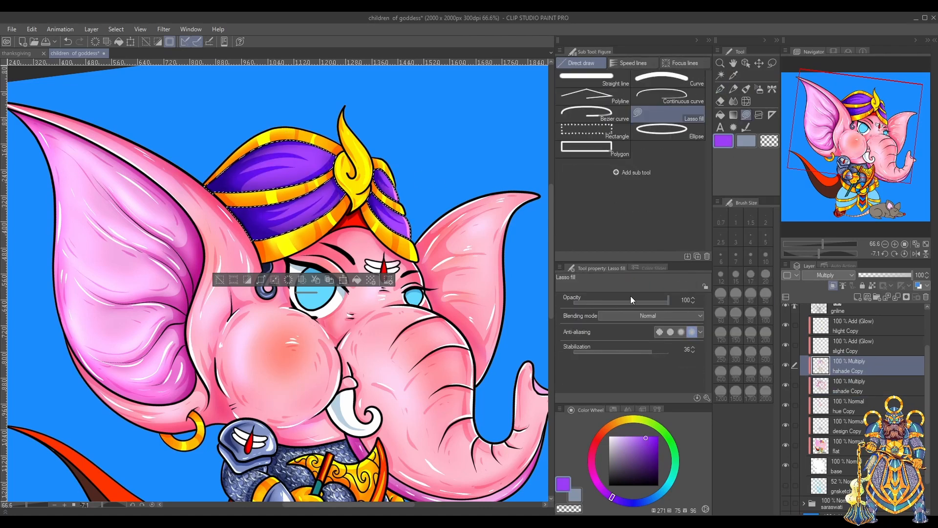
# Airbrush a purple glow on the turban on the slight Copy layer, lasso fill fold highlights on the hlight Copy layer, and deselect
pyautogui.click(859, 350)
pyautogui.press('b')
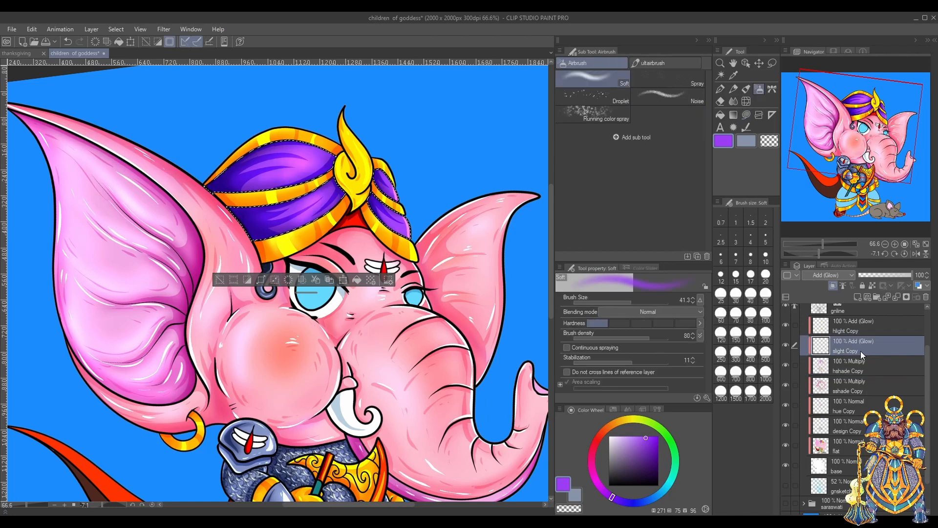
pyautogui.click(855, 327)
pyautogui.press('u')
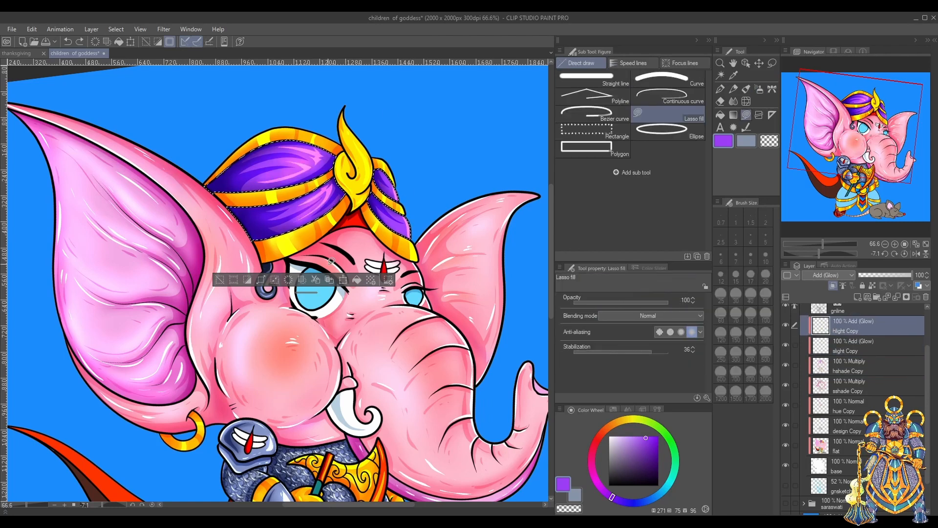
pyautogui.moveTo(385, 228); pyautogui.dragTo(407, 213)
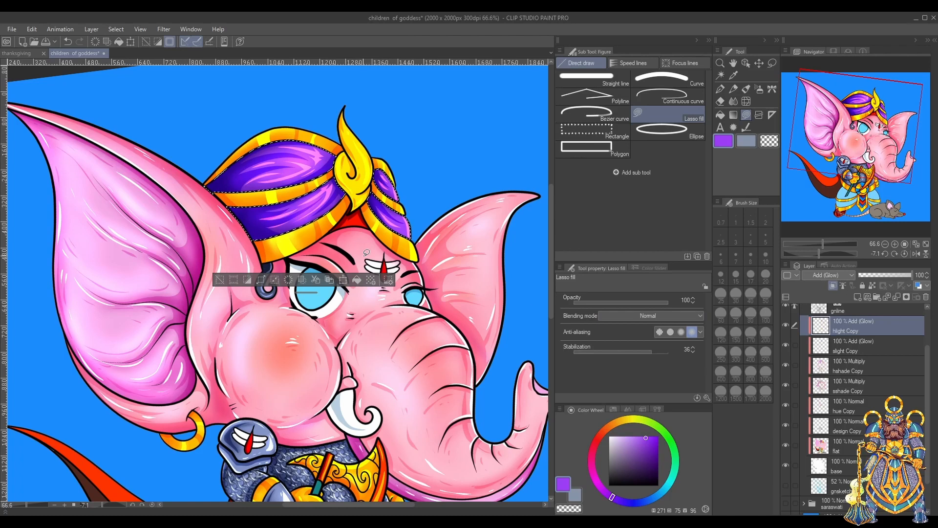
pyautogui.hotkey('ctrl', 'd')
# Select the light blue trousers from the flat layer and lasso fill fold shadows in their own blue on the hshade Copy layer
pyautogui.moveTo(551, 253); pyautogui.dragTo(551, 330)
pyautogui.scroll(-2, 361, 313)
pyautogui.click(848, 446)
pyautogui.press('w')
pyautogui.click(360, 412)
pyautogui.keyDown('shift'); pyautogui.click(259, 415); pyautogui.keyUp('shift')
pyautogui.keyDown('alt'); pyautogui.click(363, 410); pyautogui.keyUp('alt')
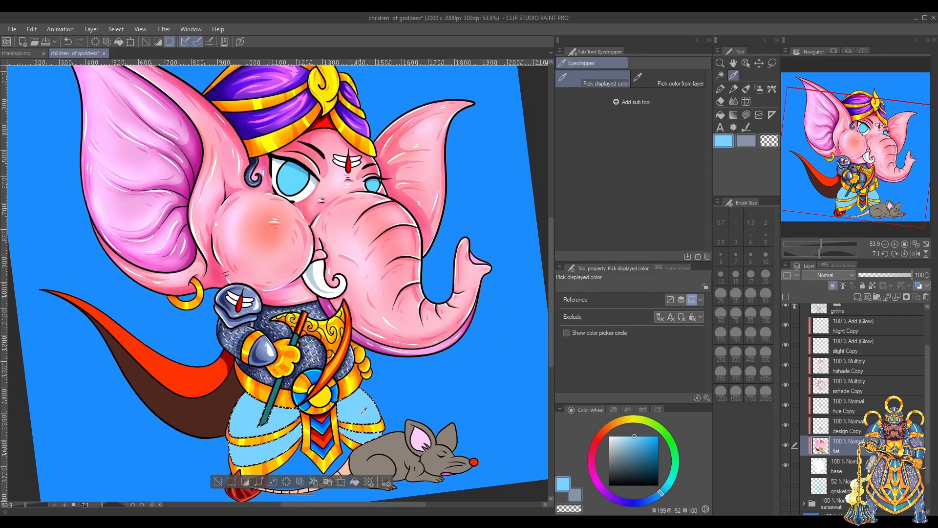
pyautogui.click(855, 366)
pyautogui.press('u')
pyautogui.moveTo(274, 386)
pyautogui.mouseDown()
pyautogui.moveTo(152, 274)
pyautogui.moveTo(153, 291)
pyautogui.mouseUp()
pyautogui.moveTo(150, 323)
pyautogui.mouseDown()
pyautogui.moveTo(163, 356)
pyautogui.moveTo(113, 369)
pyautogui.mouseUp()
pyautogui.moveTo(141, 288); pyautogui.dragTo(274, 381)
pyautogui.moveTo(276, 377); pyautogui.dragTo(268, 385)
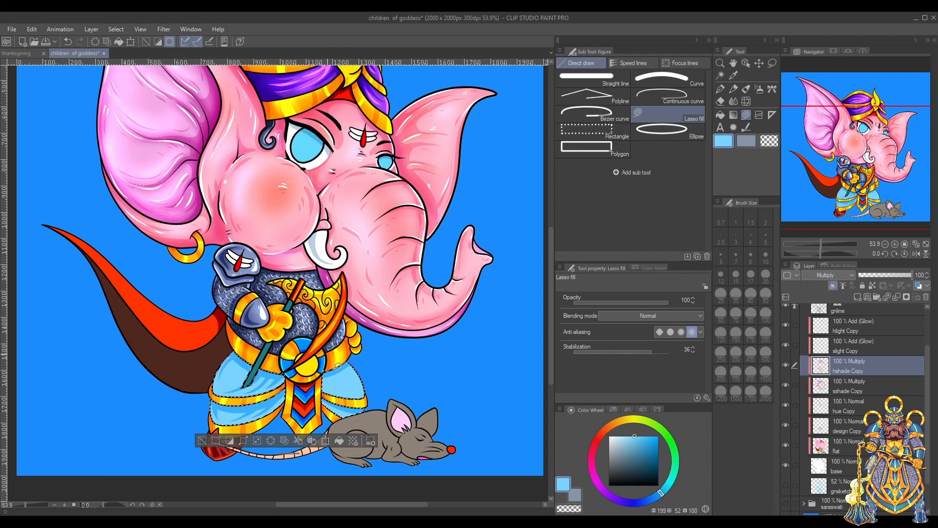
pyautogui.moveTo(348, 391); pyautogui.dragTo(343, 410)
# Draw light blue fold highlights on the trousers with the Mapping pen on the hlight Copy layer
pyautogui.click(853, 326)
pyautogui.press('p')
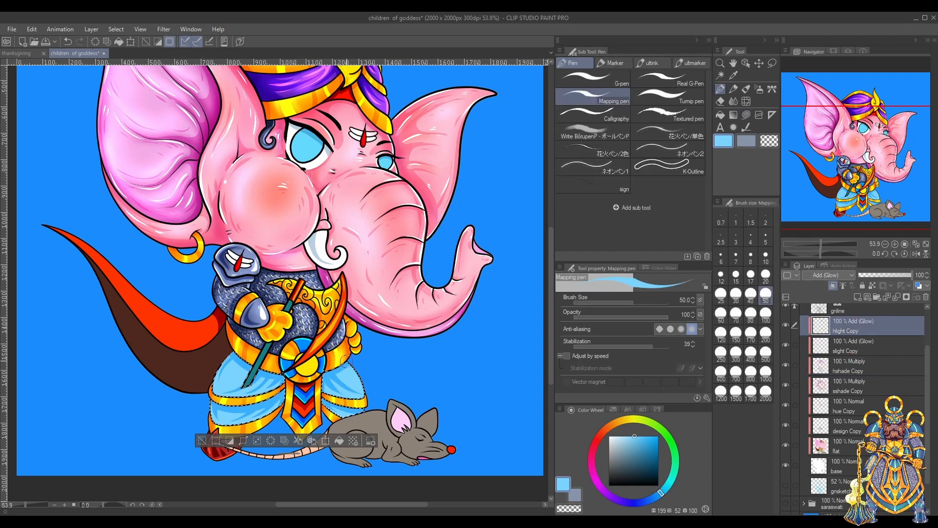
pyautogui.moveTo(211, 411); pyautogui.dragTo(227, 393)
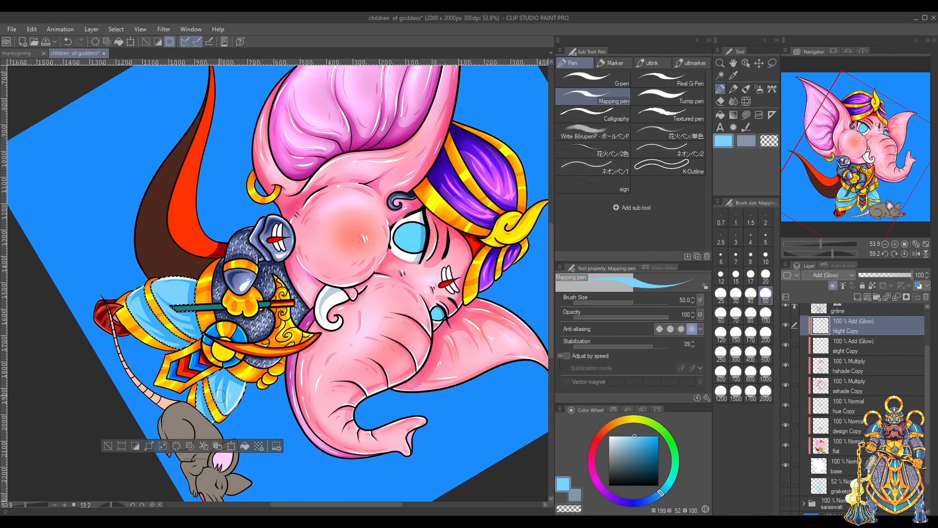
pyautogui.moveTo(196, 327); pyautogui.dragTo(240, 405)
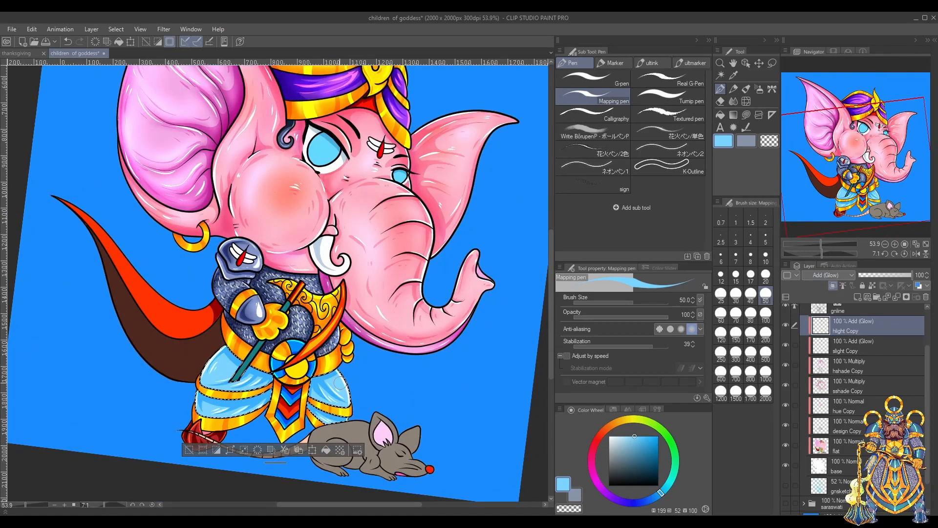
# Airbrush blue soft shadows on the trousers on the sshade Copy layer and a paler blue glow on the slight Copy layer, then deselect
pyautogui.click(853, 386)
pyautogui.click(650, 499)
pyautogui.click(644, 436)
pyautogui.click(759, 89)
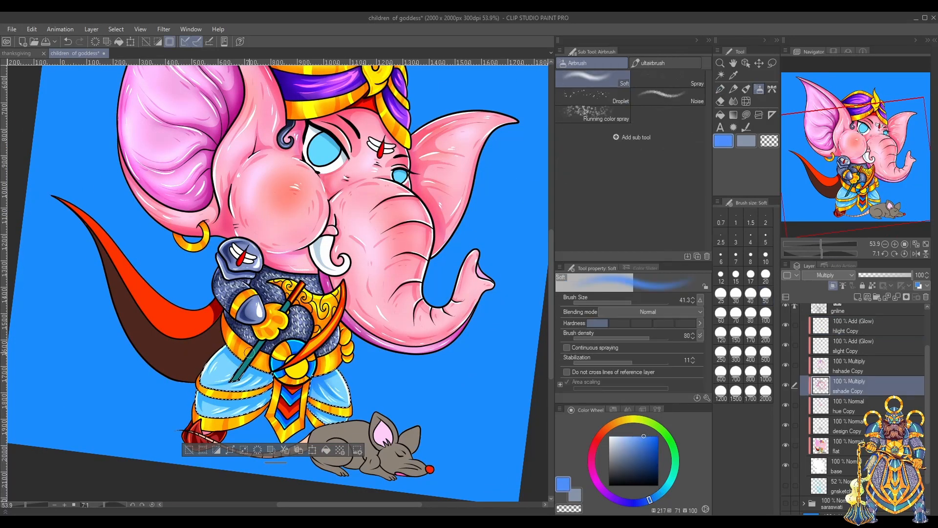
pyautogui.hotkey('ctrl', 'z')
pyautogui.moveTo(269, 376)
pyautogui.mouseDown()
pyautogui.moveTo(215, 404)
pyautogui.moveTo(240, 390)
pyautogui.mouseUp()
pyautogui.moveTo(318, 375)
pyautogui.mouseDown()
pyautogui.moveTo(346, 405)
pyautogui.moveTo(340, 392)
pyautogui.mouseUp()
pyautogui.click(853, 346)
pyautogui.click(639, 302)
pyautogui.click(633, 436)
pyautogui.hotkey('ctrl', 'd')
# Select the belt disc, both irises and the brown cape lining, and lasso fill a brown shadow on the lining beside the body on hshade Copy
pyautogui.click(720, 75)
pyautogui.click(848, 445)
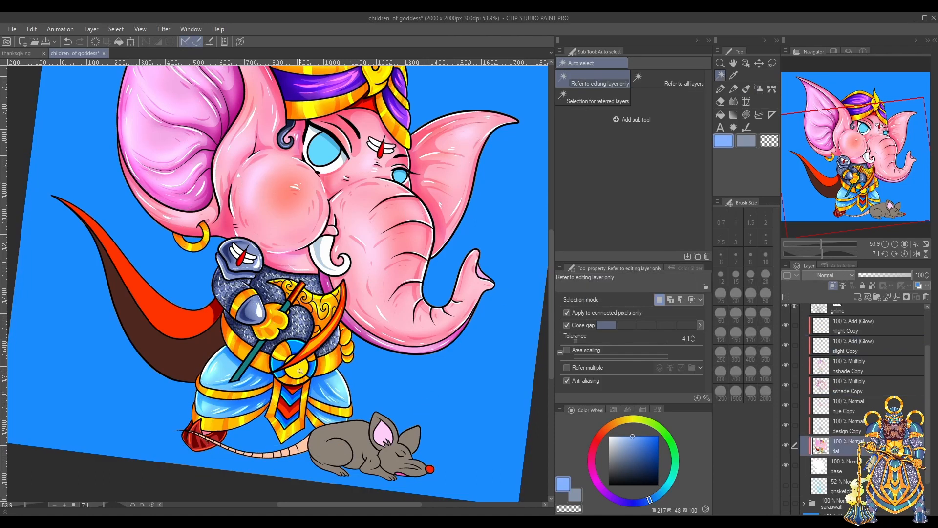
pyautogui.click(297, 369)
pyautogui.keyDown('shift'); pyautogui.click(324, 151); pyautogui.keyUp('shift')
pyautogui.keyDown('shift'); pyautogui.click(400, 176); pyautogui.keyUp('shift')
pyautogui.keyDown('shift'); pyautogui.click(152, 338); pyautogui.keyUp('shift')
pyautogui.click(733, 75)
pyautogui.click(166, 350)
pyautogui.click(853, 366)
pyautogui.click(746, 115)
pyautogui.moveTo(196, 336); pyautogui.dragTo(195, 380)
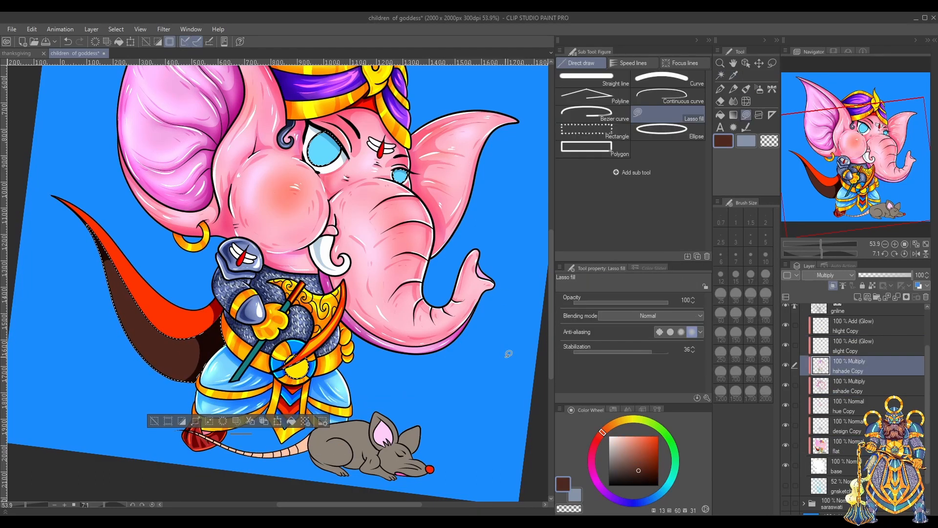
# Pick the gold orange and shade the yellow centre of the belt disc with the Mapping pen on the hshade Copy layer
pyautogui.click(734, 75)
pyautogui.click(281, 350)
pyautogui.click(721, 89)
pyautogui.moveTo(287, 370); pyautogui.dragTo(307, 361)
pyautogui.moveTo(551, 337); pyautogui.dragTo(551, 327)
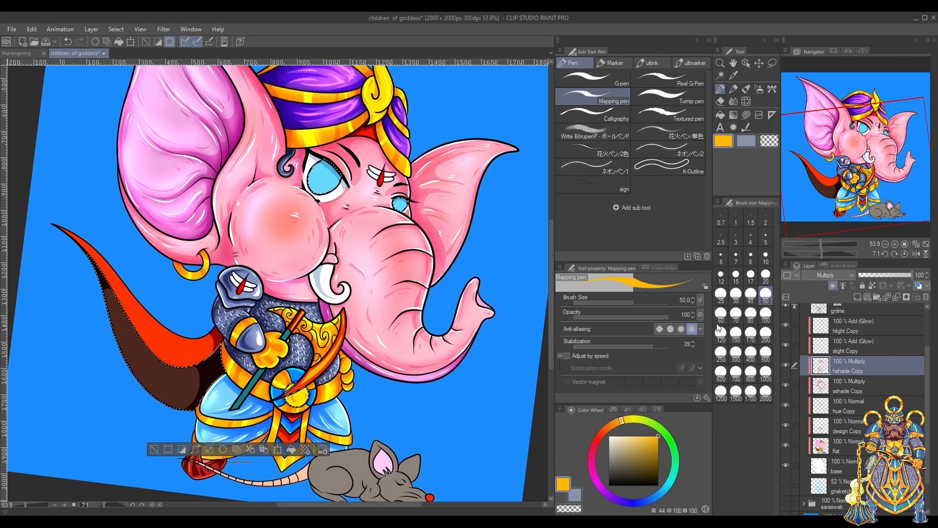
# Airbrush green and darker teal tones onto both eye irises on the hue Copy layer, with a touch of purple
pyautogui.click(853, 406)
pyautogui.click(670, 439)
pyautogui.click(759, 89)
pyautogui.click(675, 467)
pyautogui.click(658, 458)
pyautogui.moveTo(318, 190)
pyautogui.mouseDown()
pyautogui.moveTo(336, 185)
pyautogui.moveTo(338, 172)
pyautogui.moveTo(313, 184)
pyautogui.moveTo(333, 188)
pyautogui.moveTo(316, 179)
pyautogui.mouseUp()
pyautogui.click(602, 488)
pyautogui.click(653, 444)
# Add a soft glow to the irises on the slight Copy layer and light blue pen highlights on the hlight Copy layer
pyautogui.click(853, 346)
pyautogui.click(853, 326)
pyautogui.click(659, 495)
pyautogui.click(720, 89)
pyautogui.click(627, 437)
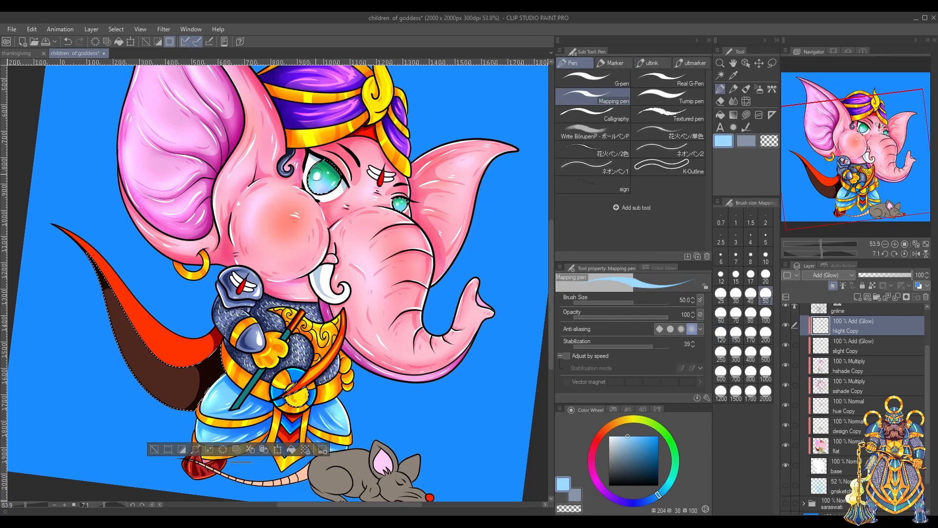
# Airbrush a deeper blue glow in the irises on the slight Copy layer and add paler blue pen highlights on the hlight Copy layer
pyautogui.click(853, 346)
pyautogui.click(646, 501)
pyautogui.click(651, 436)
pyautogui.click(759, 89)
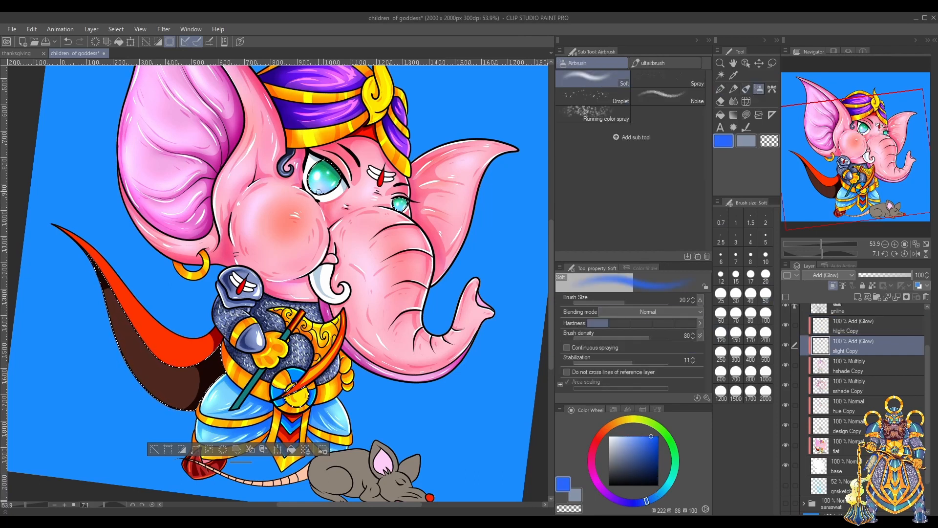
pyautogui.click(853, 326)
pyautogui.click(720, 89)
pyautogui.click(635, 435)
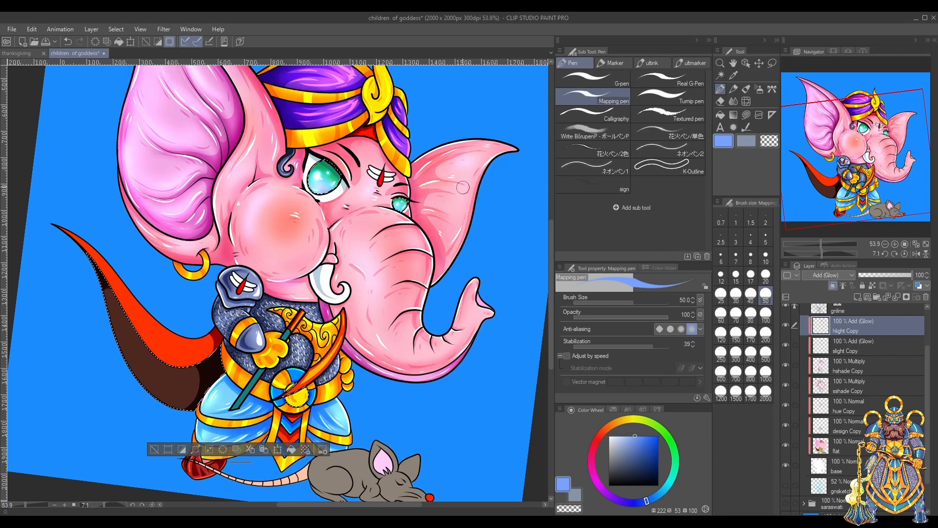
# Paint cyan and bright blue glow accents in the irises on the slight Copy layer with the Round mixing brush and Soft airbrush, then deselect
pyautogui.click(853, 346)
pyautogui.click(665, 488)
pyautogui.click(659, 435)
pyautogui.click(745, 89)
pyautogui.click(621, 299)
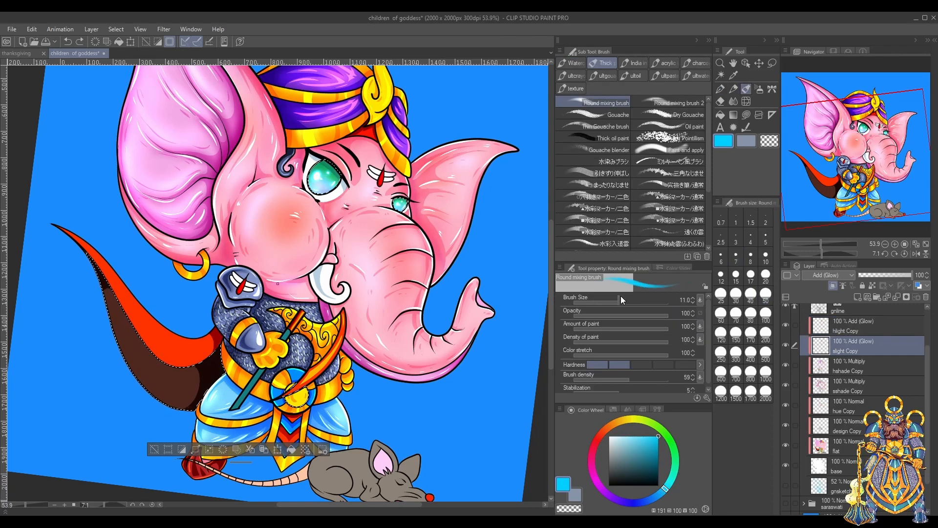
pyautogui.click(759, 89)
pyautogui.click(651, 498)
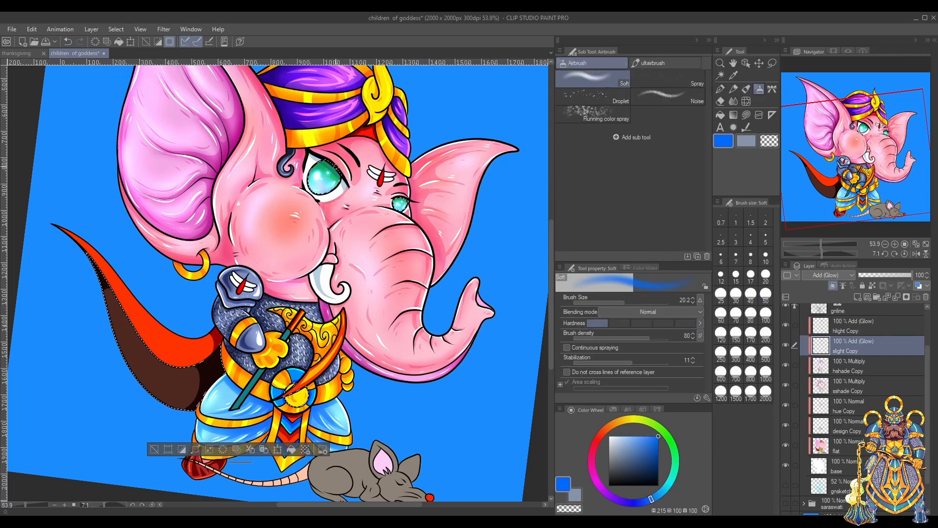
pyautogui.press('b')
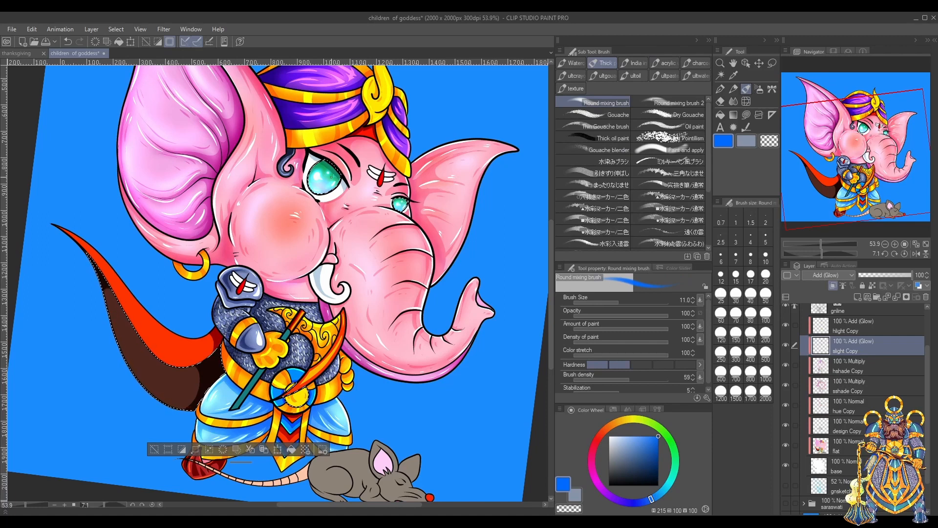
pyautogui.scroll(4, 324, 188)
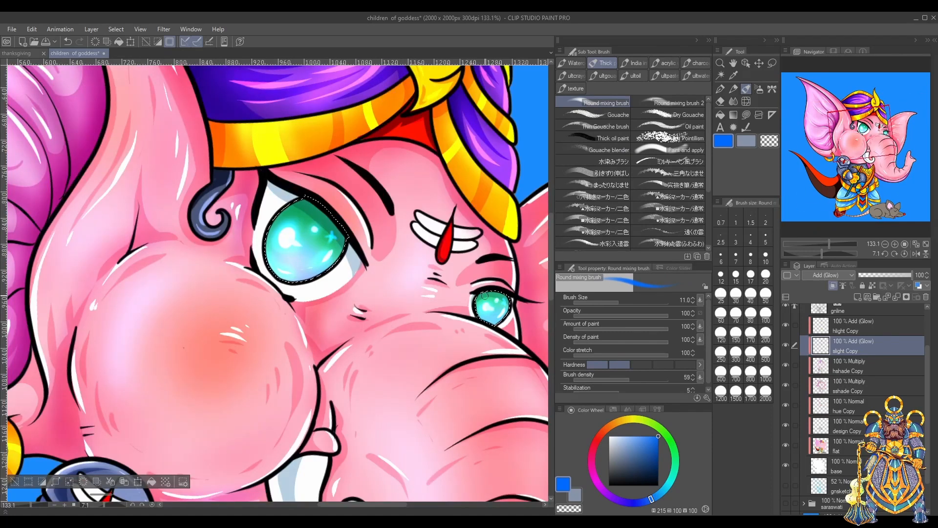
pyautogui.scroll(-10, 331, 235)
pyautogui.hotkey('ctrl', 'd')
pyautogui.press('p')
pyautogui.click(635, 419)
pyautogui.click(853, 326)
pyautogui.click(610, 437)
pyautogui.hotkey('ctrl', 'z')
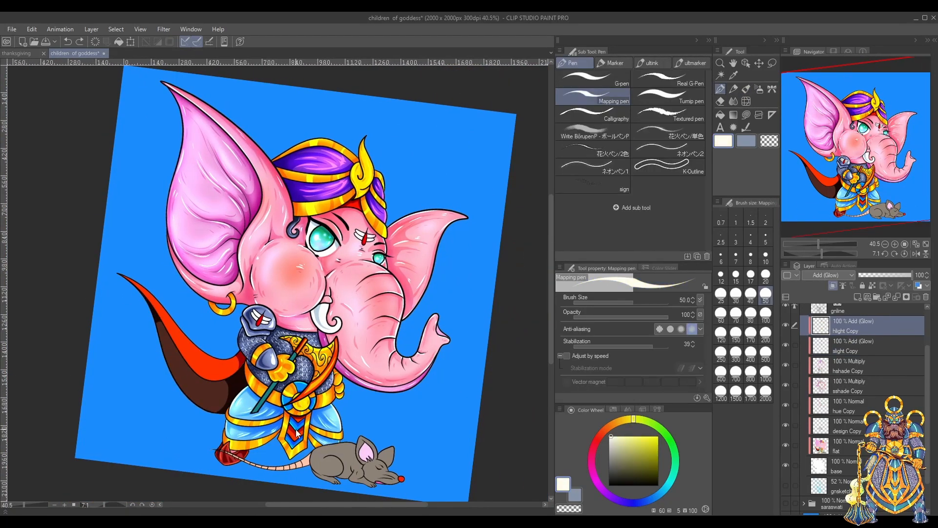
# Select the red side of the cape from the flat layer and airbrush dark red soft shadows along its edge on the sshade Copy layer
pyautogui.press('w')
pyautogui.click(848, 446)
pyautogui.click(196, 356)
pyautogui.click(853, 386)
pyautogui.click(599, 437)
pyautogui.click(655, 465)
pyautogui.press('b')
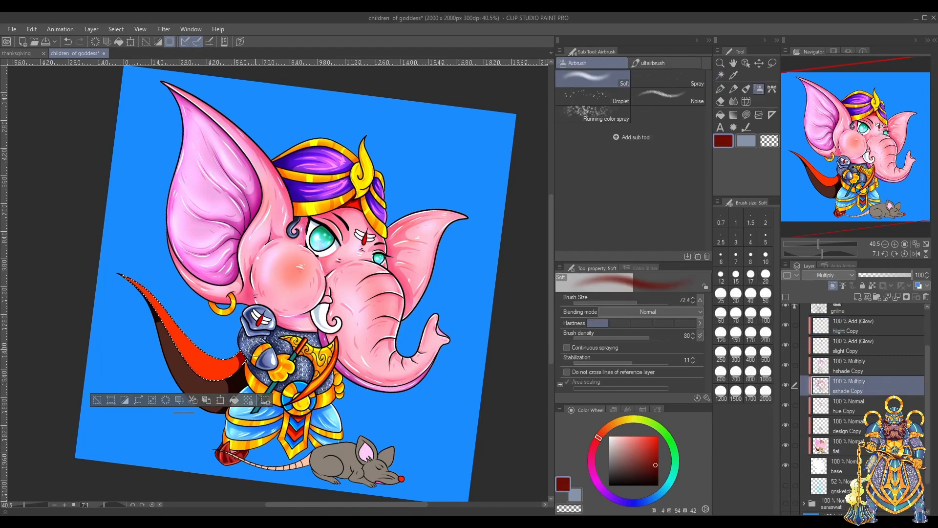
pyautogui.moveTo(237, 376); pyautogui.dragTo(137, 293)
# Airbrush an orange glow on the red cape on the slight Copy layer, deselect, airbrush dark red over the brown lining, and save
pyautogui.click(853, 346)
pyautogui.click(618, 422)
pyautogui.hotkey('ctrl', 'd')
pyautogui.click(597, 440)
pyautogui.moveTo(176, 320)
pyautogui.mouseDown()
pyautogui.moveTo(229, 364)
pyautogui.moveTo(194, 397)
pyautogui.mouseUp()
pyautogui.click(853, 386)
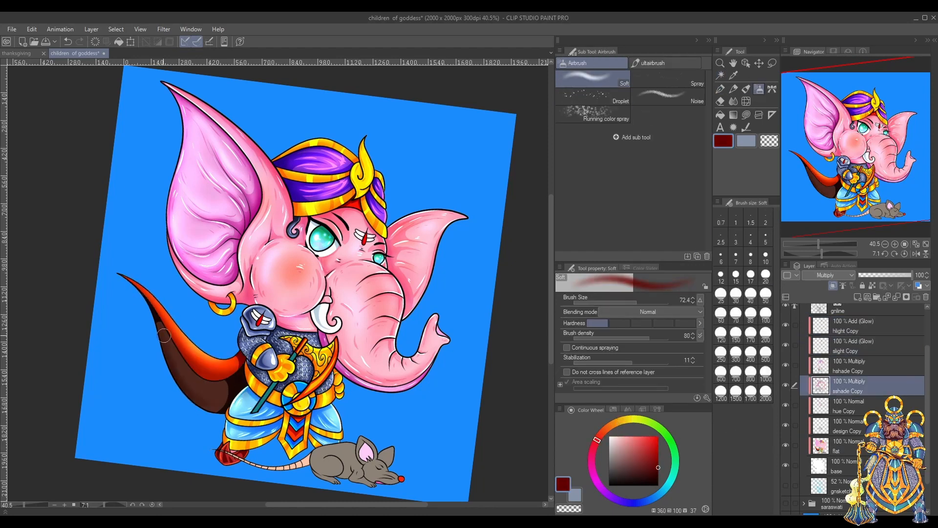
pyautogui.hotkey('ctrl', 's')
# Select the mouse's grey fur from the flat layer, sample its colour and paint hard shadows on the hshade Copy layer
pyautogui.moveTo(551, 363); pyautogui.dragTo(551, 374)
pyautogui.scroll(2, 403, 472)
pyautogui.press('w')
pyautogui.click(848, 446)
pyautogui.click(323, 413)
pyautogui.press('i')
pyautogui.click(327, 413)
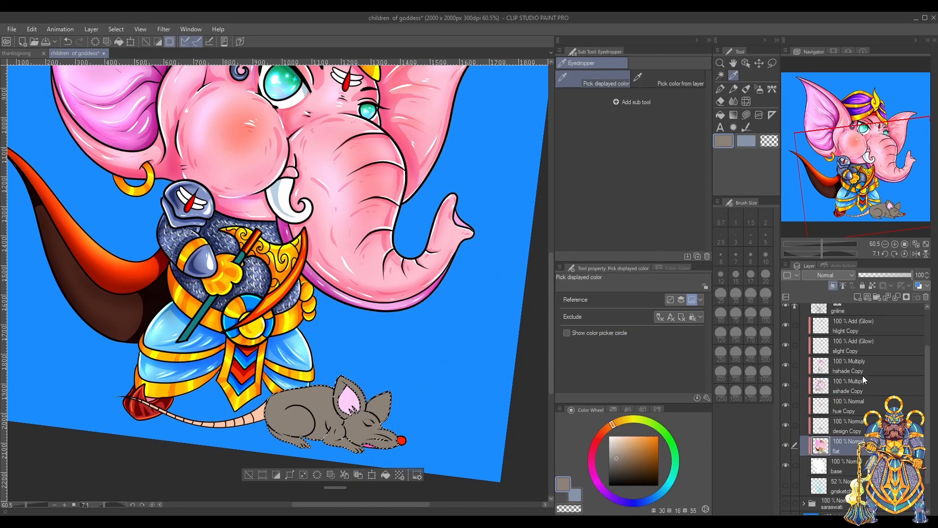
pyautogui.click(853, 367)
pyautogui.moveTo(308, 408)
pyautogui.mouseDown()
pyautogui.moveTo(332, 409)
pyautogui.moveTo(327, 438)
pyautogui.mouseUp()
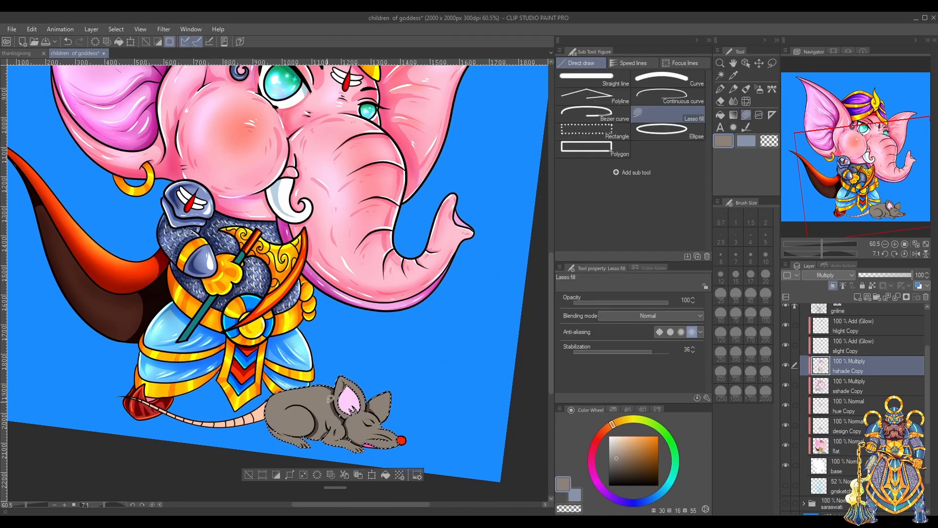
pyautogui.press('p')
pyautogui.moveTo(390, 435); pyautogui.dragTo(428, 340)
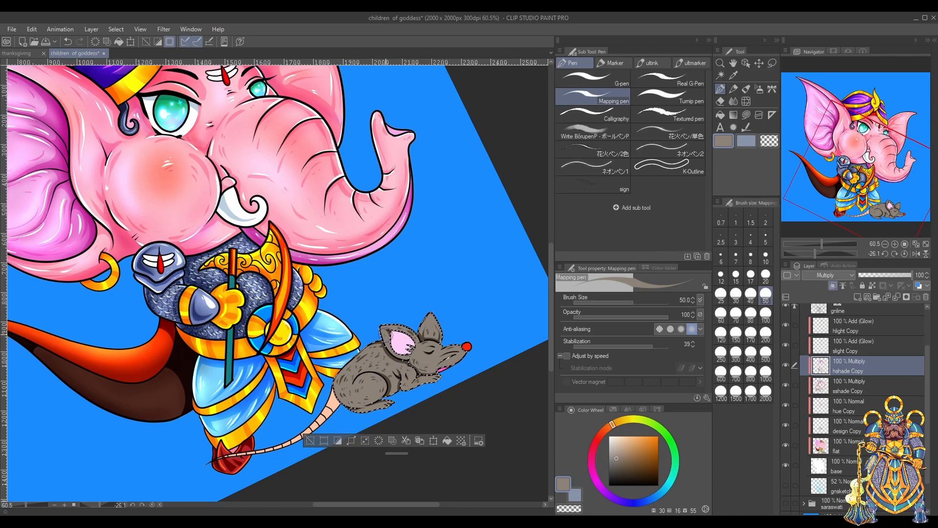
# Add Mapping pen highlights to the mouse's fur on the hlight Copy layer and airbrush dark brown soft shadows on the sshade Copy layer
pyautogui.click(853, 326)
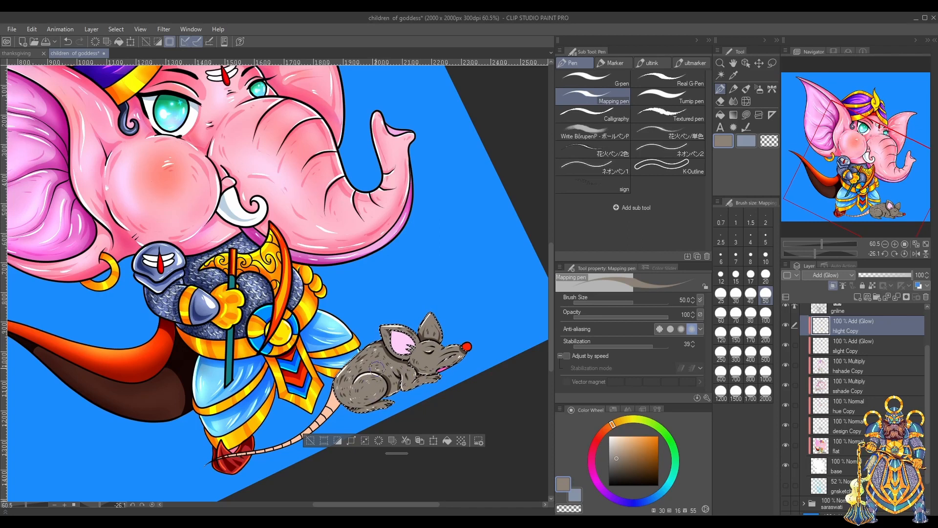
pyautogui.click(851, 386)
pyautogui.click(622, 468)
pyautogui.press('b')
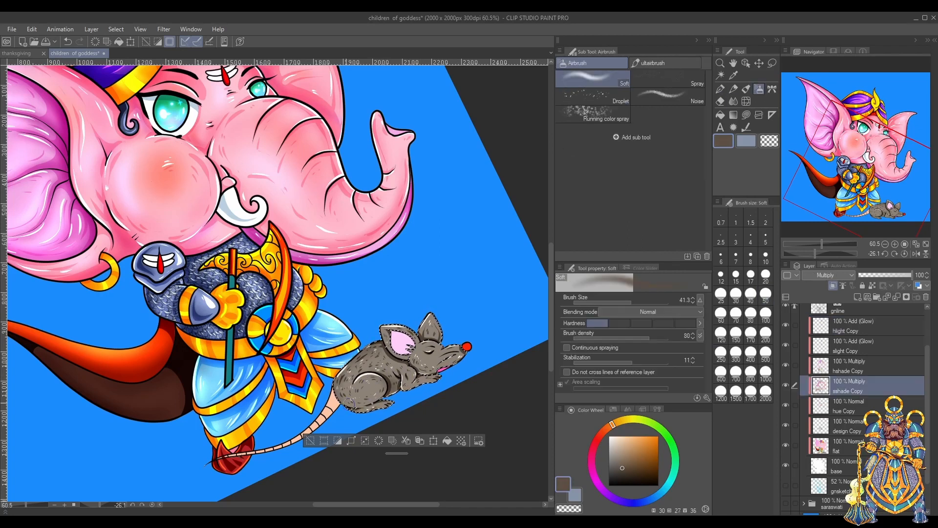
# Airbrush a light tan glow on the mouse's fur on the slight Copy layer
pyautogui.click(853, 346)
pyautogui.click(620, 449)
pyautogui.click(626, 303)
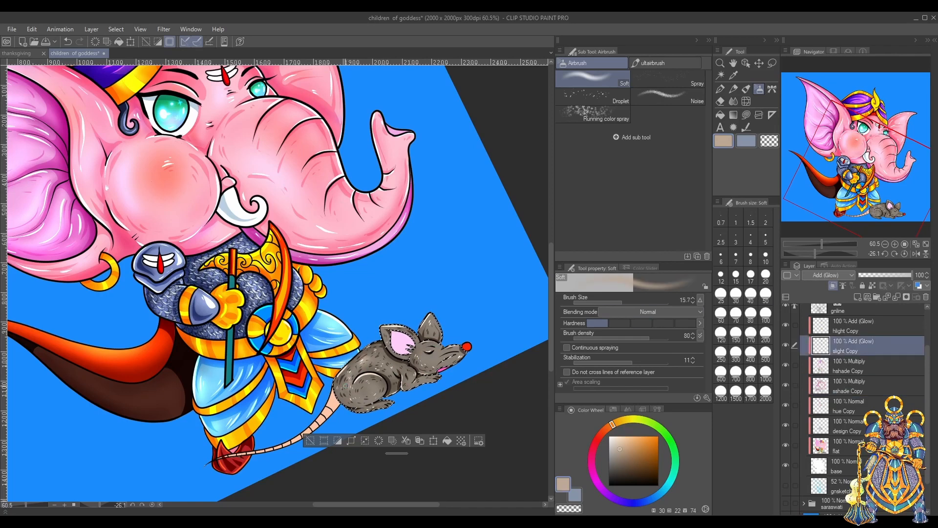
# Select the mouse's inner ear from the flat layer and airbrush saturated pink soft shadows on the sshade Copy layer
pyautogui.press('w')
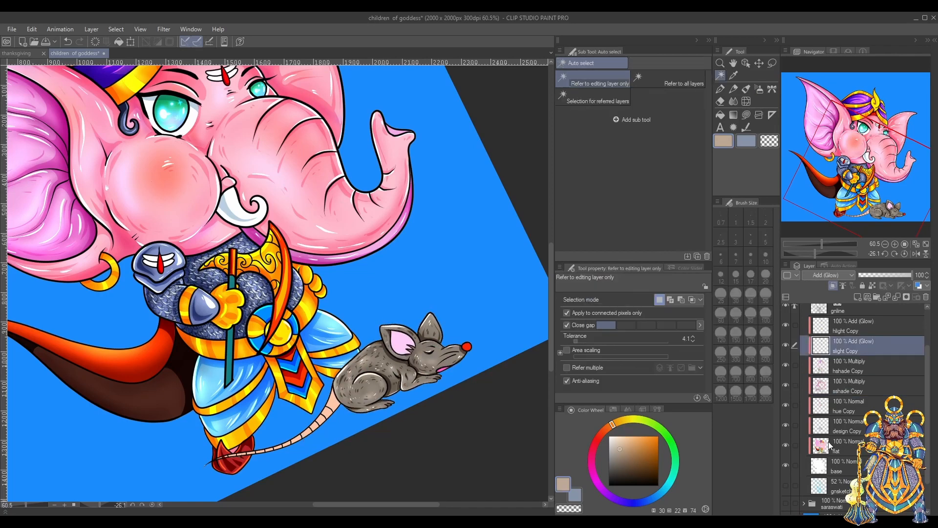
pyautogui.click(850, 446)
pyautogui.click(401, 342)
pyautogui.press('i')
pyautogui.click(401, 342)
pyautogui.click(646, 443)
pyautogui.click(851, 386)
pyautogui.press('b')
pyautogui.click(633, 436)
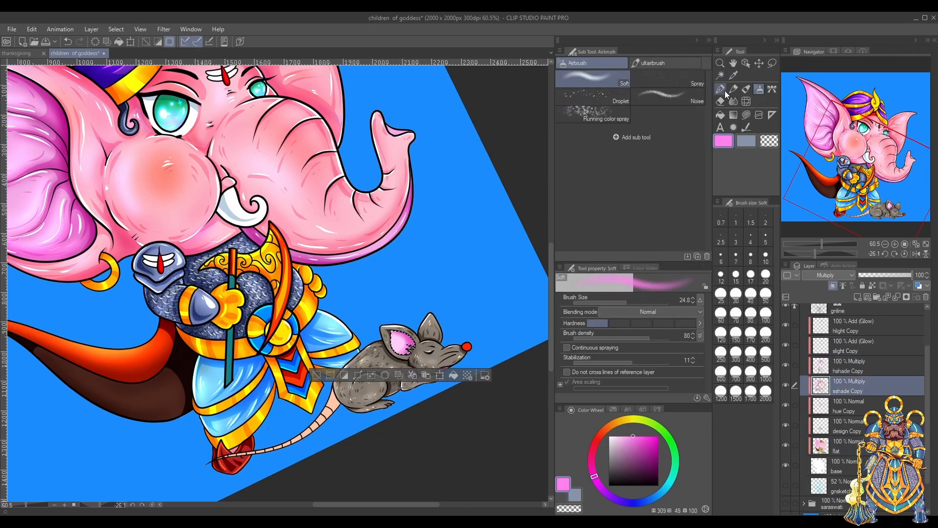
# Add pink light accents to the mouse's inner ear on the slight Copy and hlight Copy layers, and deselect
pyautogui.click(853, 346)
pyautogui.click(853, 326)
pyautogui.click(746, 115)
pyautogui.hotkey('ctrl', 'd')
# Select the mouse's tail sections from the flat layer, sample their peach colour and pen hard shadows on the hshade Copy layer
pyautogui.click(721, 75)
pyautogui.click(848, 446)
pyautogui.click(848, 312)
pyautogui.click(327, 412)
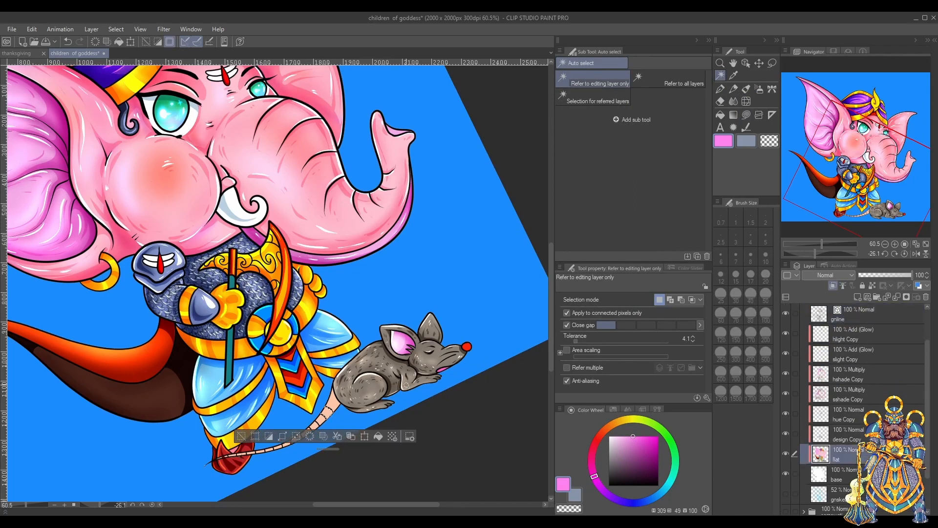
pyautogui.keyDown('shift'); pyautogui.click(264, 450); pyautogui.keyUp('shift')
pyautogui.keyDown('shift'); pyautogui.click(235, 456); pyautogui.keyUp('shift')
pyautogui.press('i')
pyautogui.click(332, 403)
pyautogui.click(853, 376)
pyautogui.press('u')
pyautogui.press('p')
pyautogui.moveTo(329, 405); pyautogui.dragTo(244, 456)
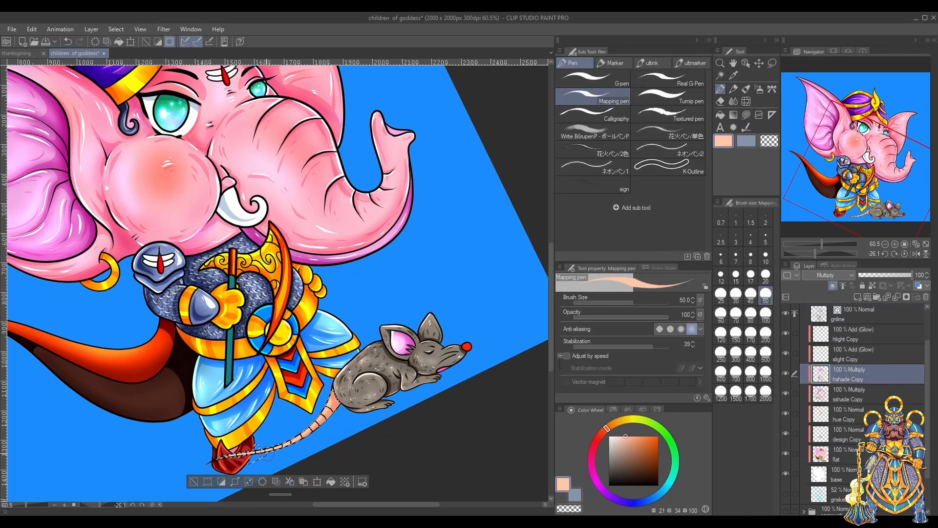
# Pen highlights along the mouse's tail on the hlight Copy layer, airbrush soft shadows on the sshade Copy layer, and deselect
pyautogui.click(853, 334)
pyautogui.moveTo(327, 410); pyautogui.dragTo(239, 454)
pyautogui.click(649, 450)
pyautogui.click(850, 395)
pyautogui.press('b')
pyautogui.moveTo(328, 409)
pyautogui.mouseDown()
pyautogui.moveTo(289, 443)
pyautogui.moveTo(247, 454)
pyautogui.mouseUp()
pyautogui.hotkey('ctrl', 'd')
# Dot a pen highlight on the mouse's nose on the hlight Copy layer and shade it dark red on the hshade Copy layer
pyautogui.press('p')
pyautogui.click(624, 419)
pyautogui.click(638, 438)
pyautogui.click(852, 335)
pyautogui.click(467, 347)
pyautogui.click(596, 442)
pyautogui.click(853, 374)
pyautogui.click(468, 349)
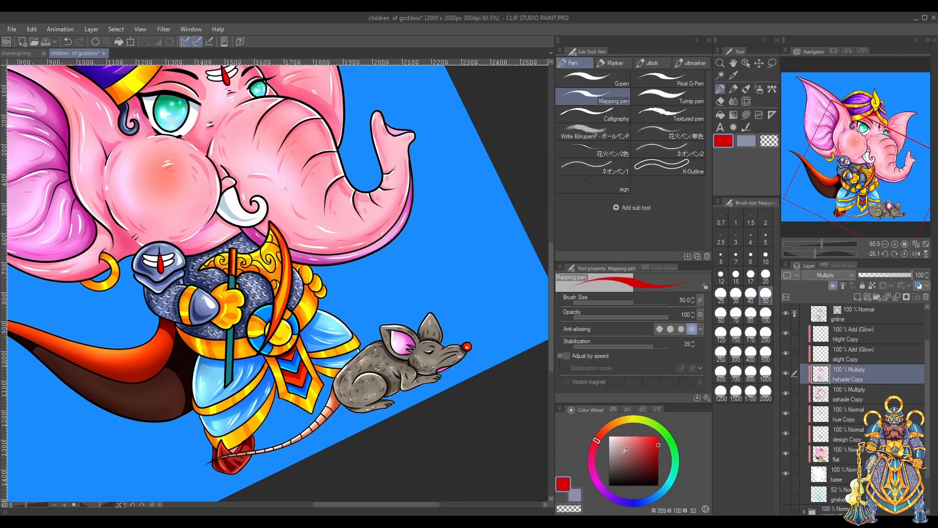
pyautogui.click(655, 456)
# Save the illustration and reset the canvas rotation to 0
pyautogui.moveTo(551, 367); pyautogui.dragTo(552, 358)
pyautogui.scroll(-3, 415, 254)
pyautogui.hotkey('ctrl', 's')
pyautogui.click(904, 254)
pyautogui.scroll(-1, 365, 416)
pyautogui.scroll(2, 372, 195)
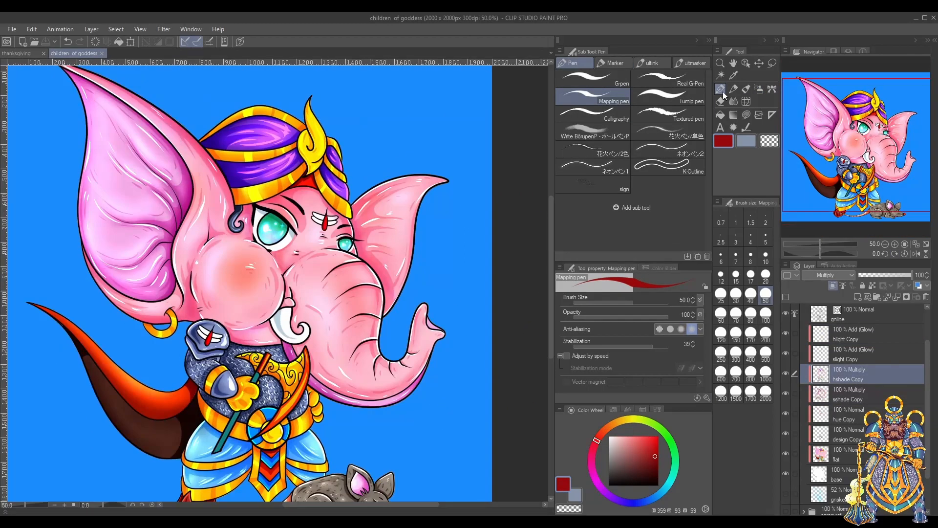
# Sample the pink of the mouse's inner ear, pen a shadow touch-up there on the hshade Copy layer, and save
pyautogui.keyDown('alt'); pyautogui.click(360, 481); pyautogui.keyUp('alt')
pyautogui.moveTo(359, 488); pyautogui.dragTo(368, 492)
pyautogui.hotkey('ctrl', 's')
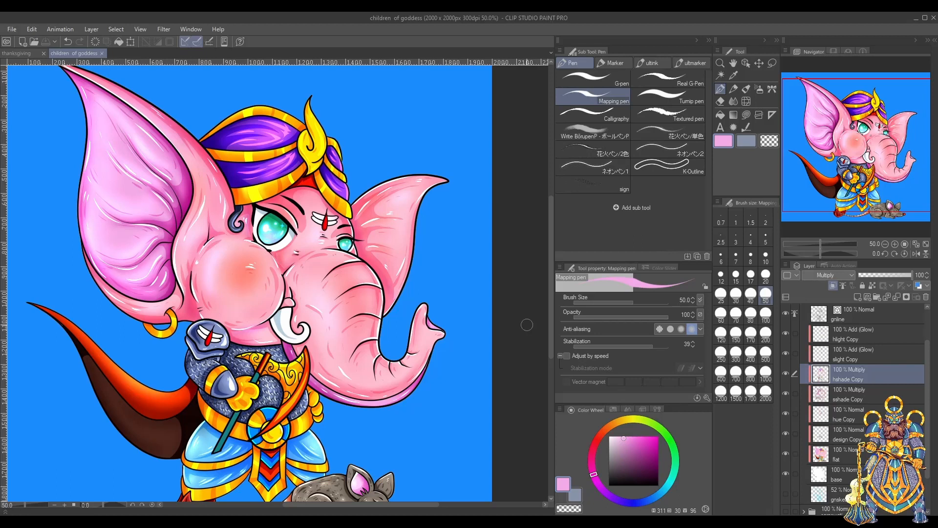